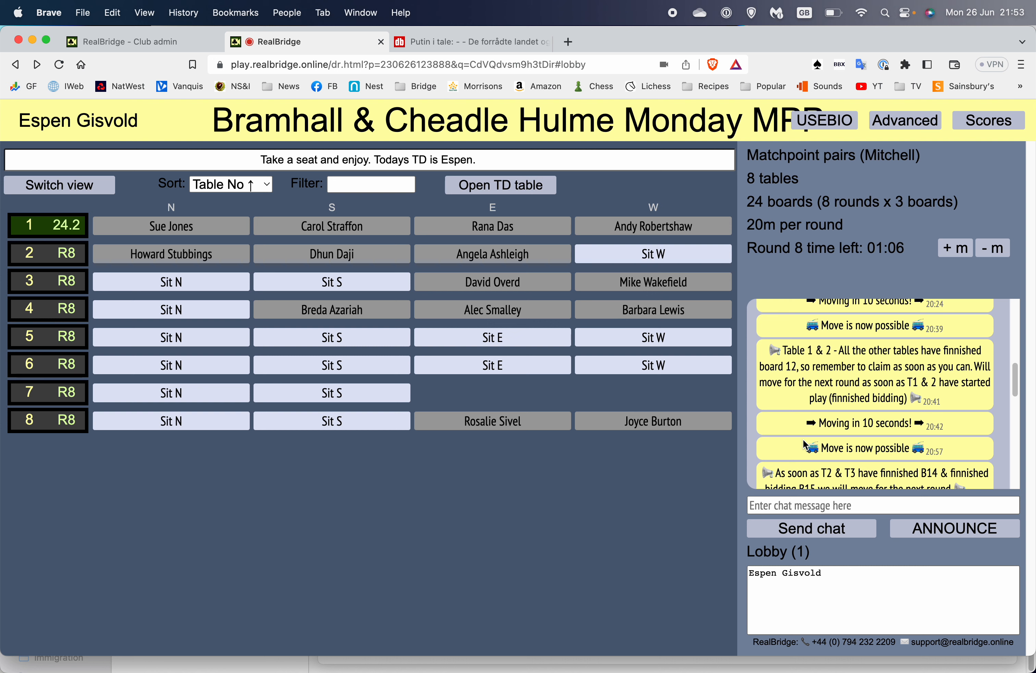
Review the latest lobby chat messages and generate the session's USEBIO and PBN result files.
scroll(803, 444, "down", 5)
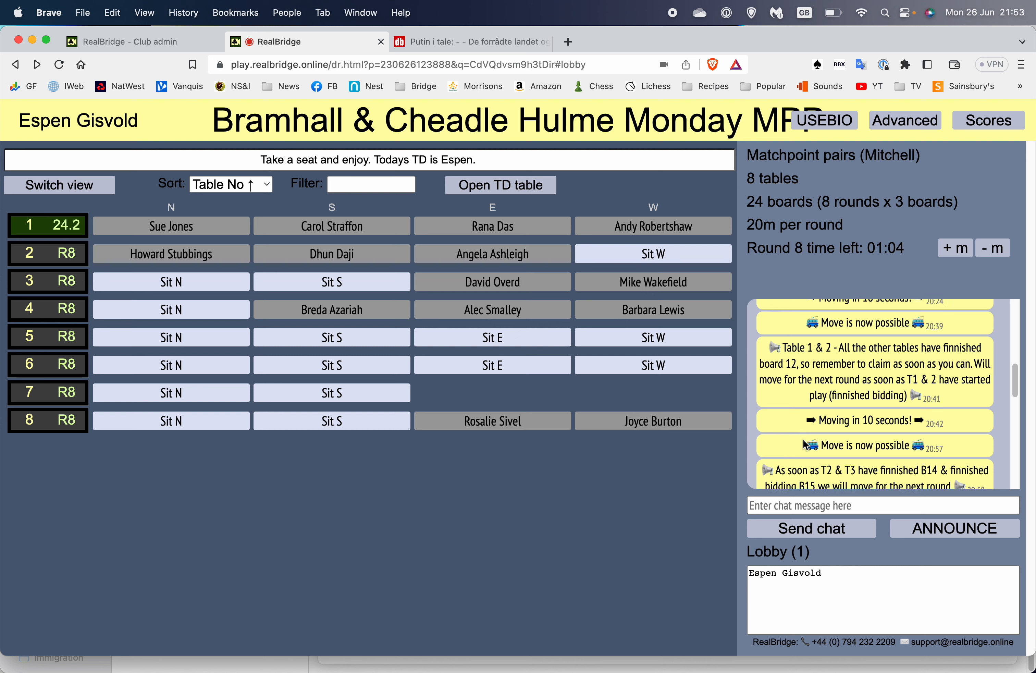
scroll(805, 444, "down", 3)
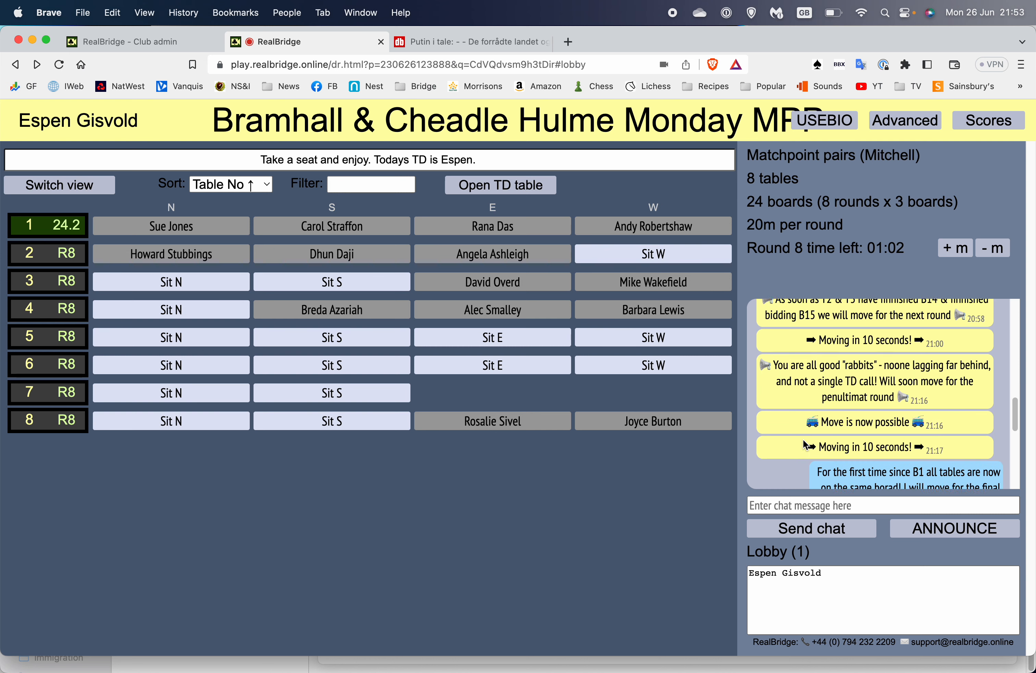
scroll(805, 444, "down", 3)
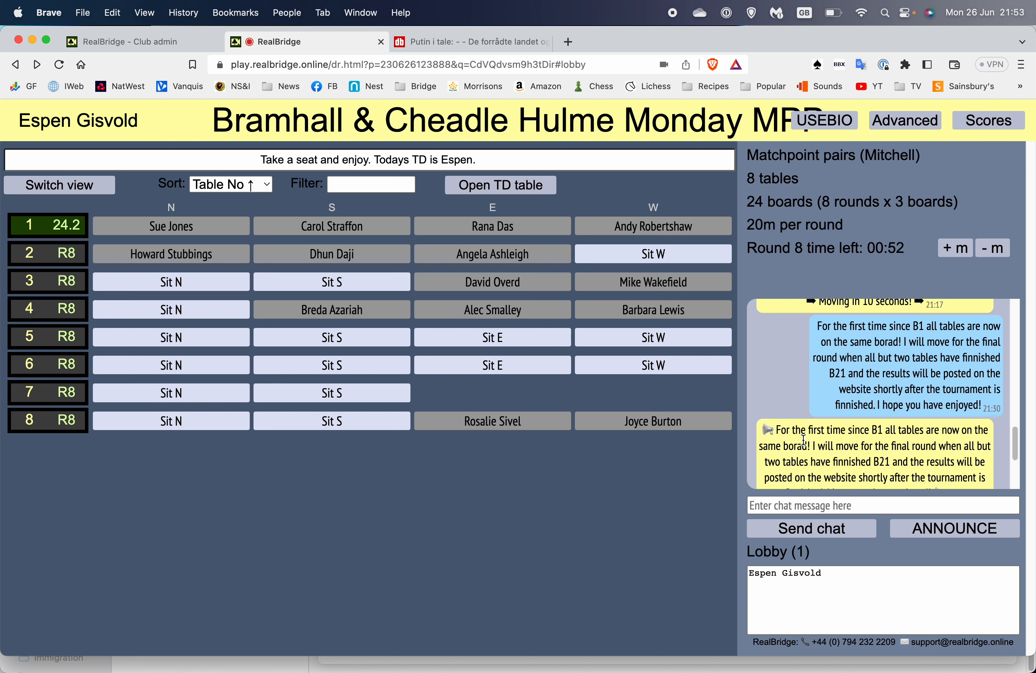
scroll(801, 437, "down", 2)
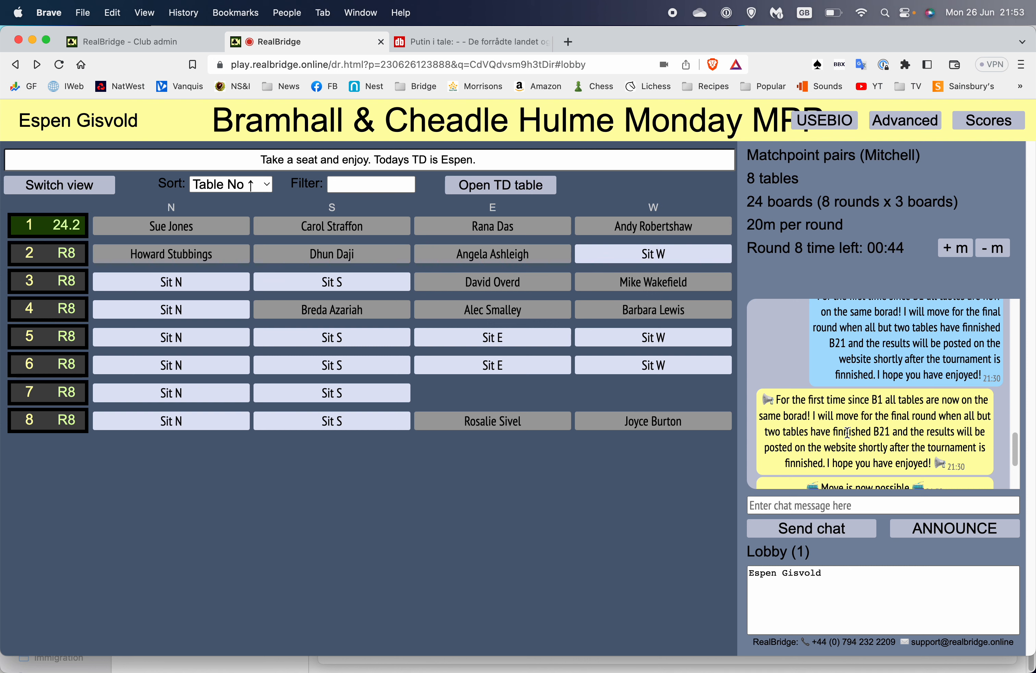
scroll(846, 431, "down", 5)
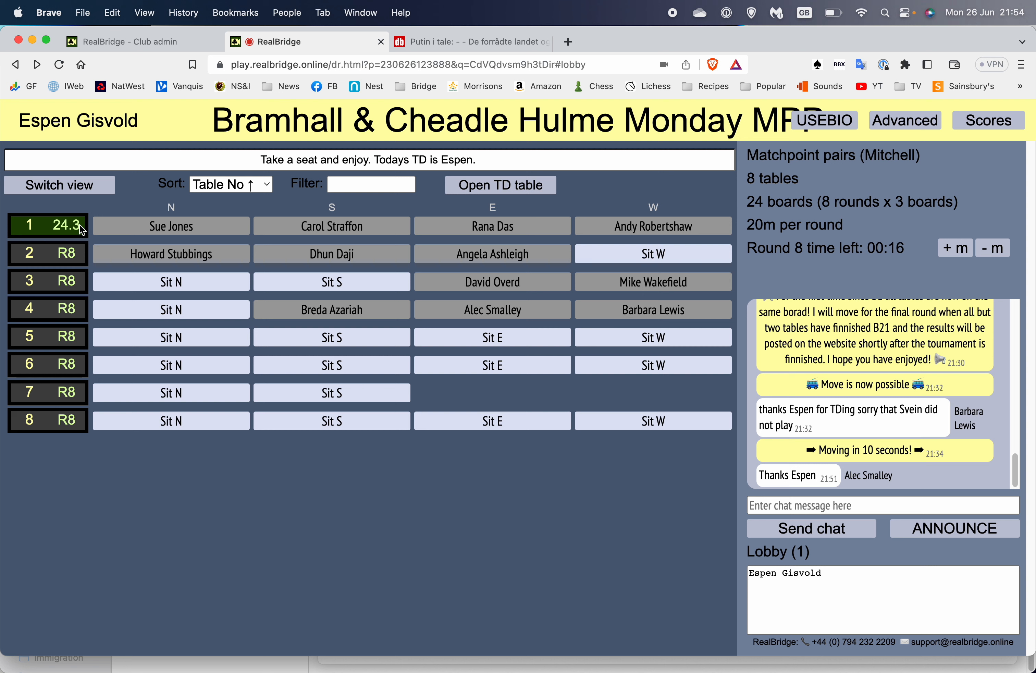
left_click(836, 127)
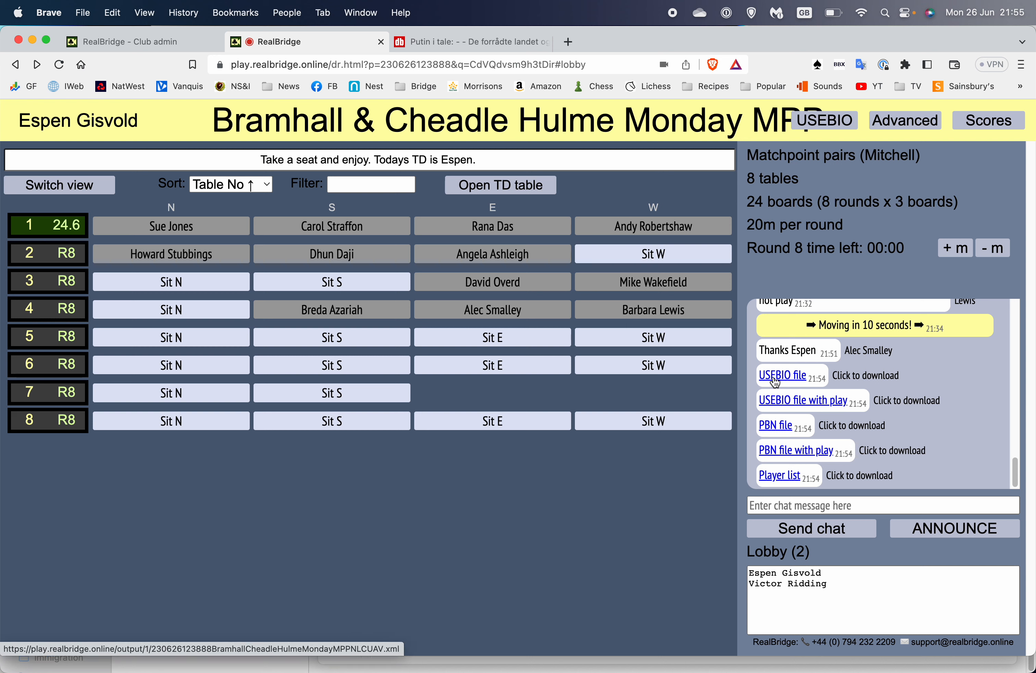
Save the USEBIO file and the USEBIO file with play from the chat to the Downloads folder.
right_click(793, 381)
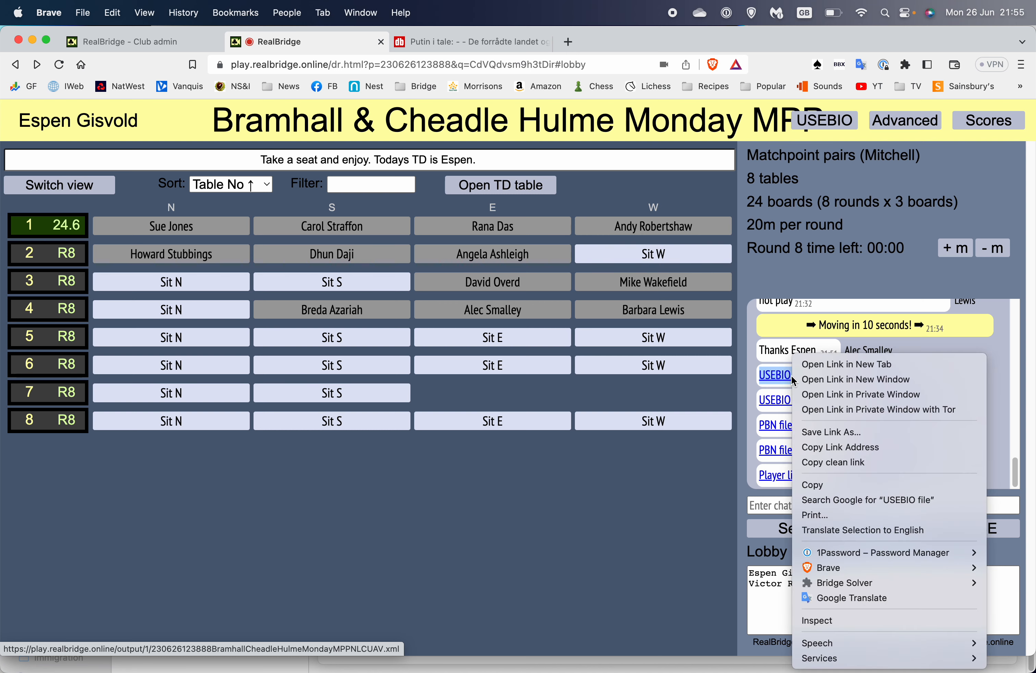
left_click(847, 433)
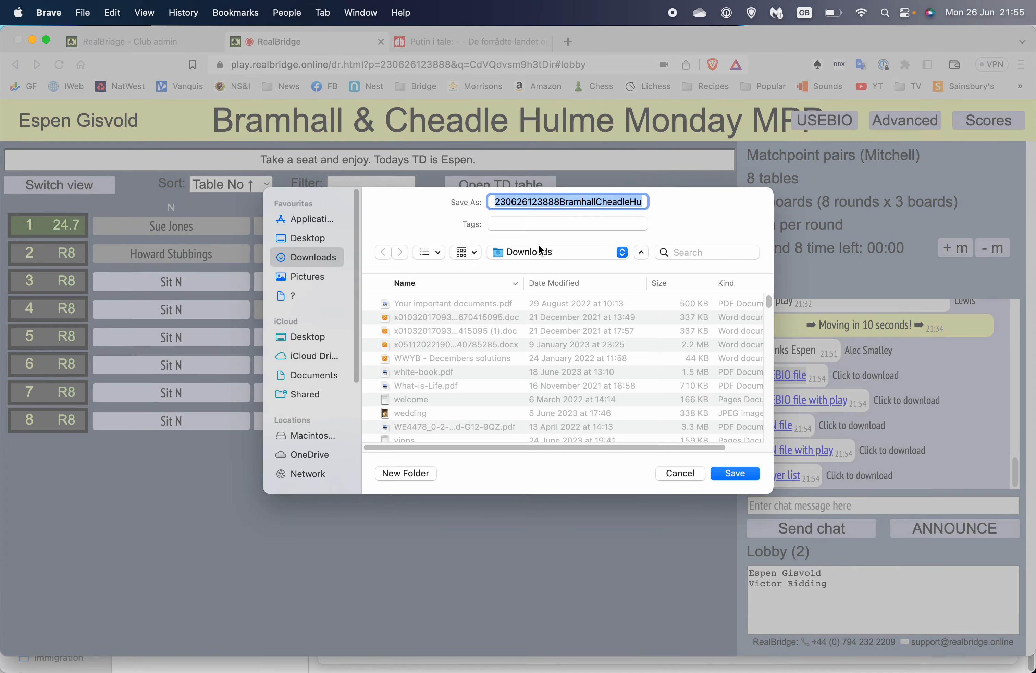
left_click(735, 473)
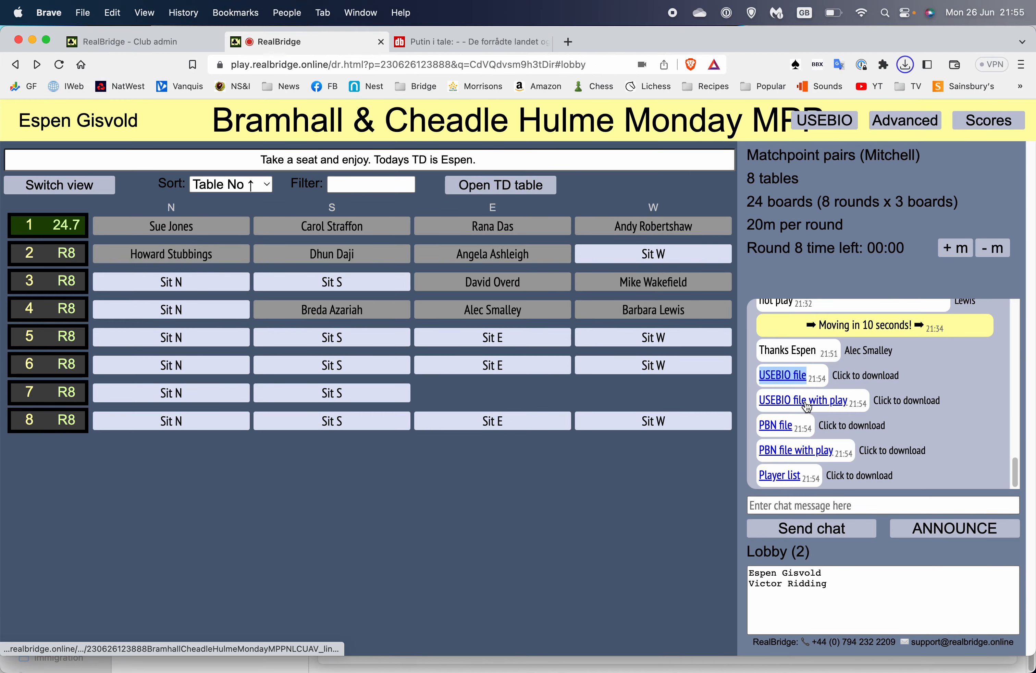
right_click(806, 404)
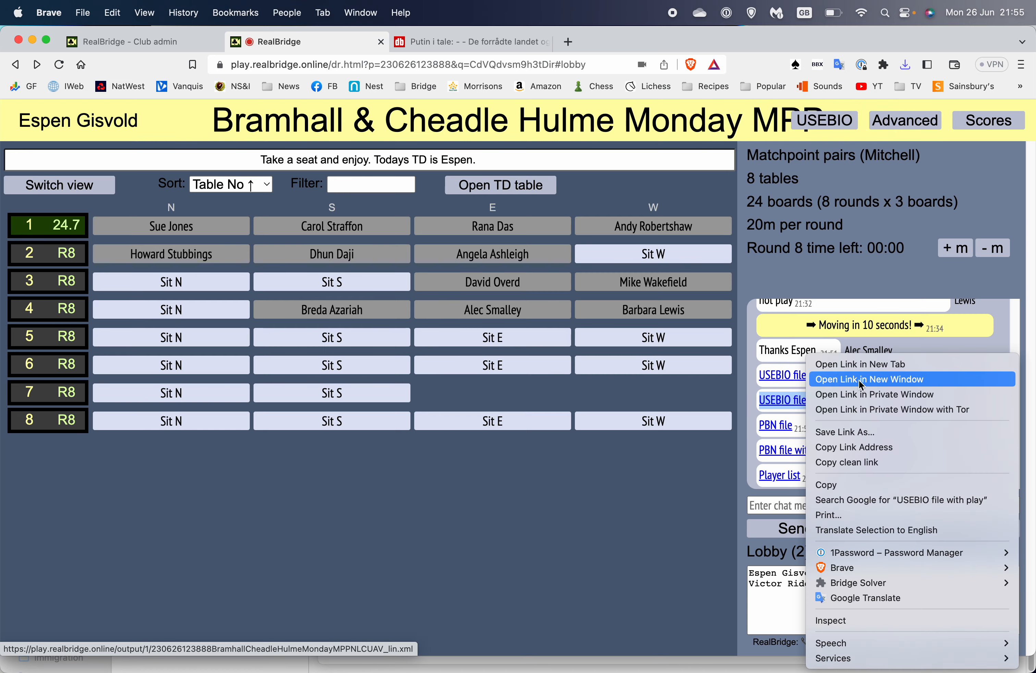
left_click(841, 433)
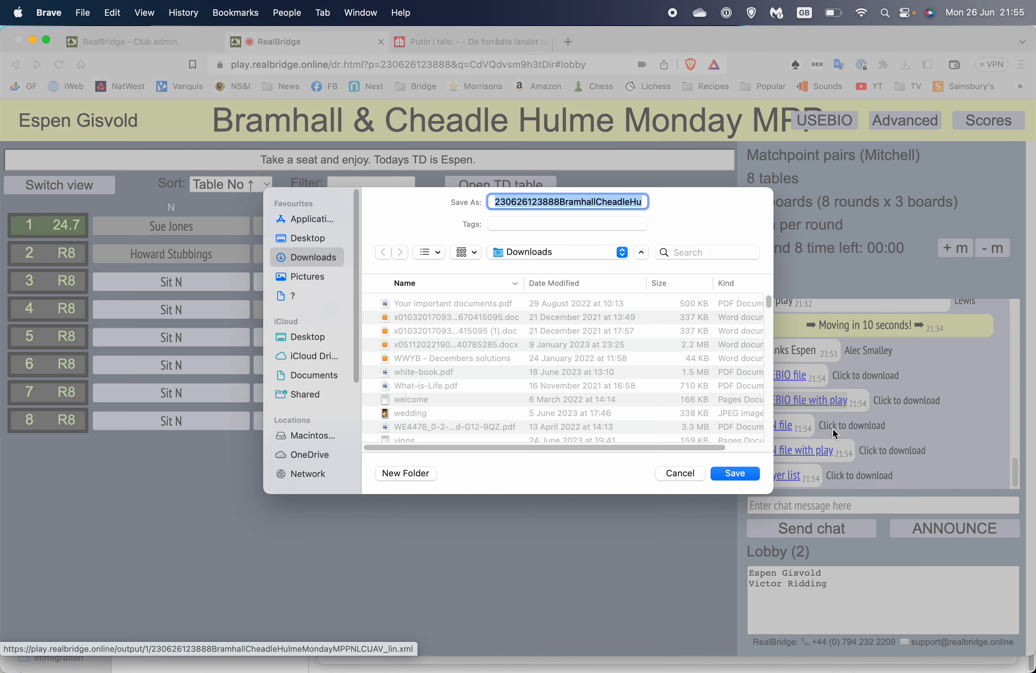
left_click(738, 473)
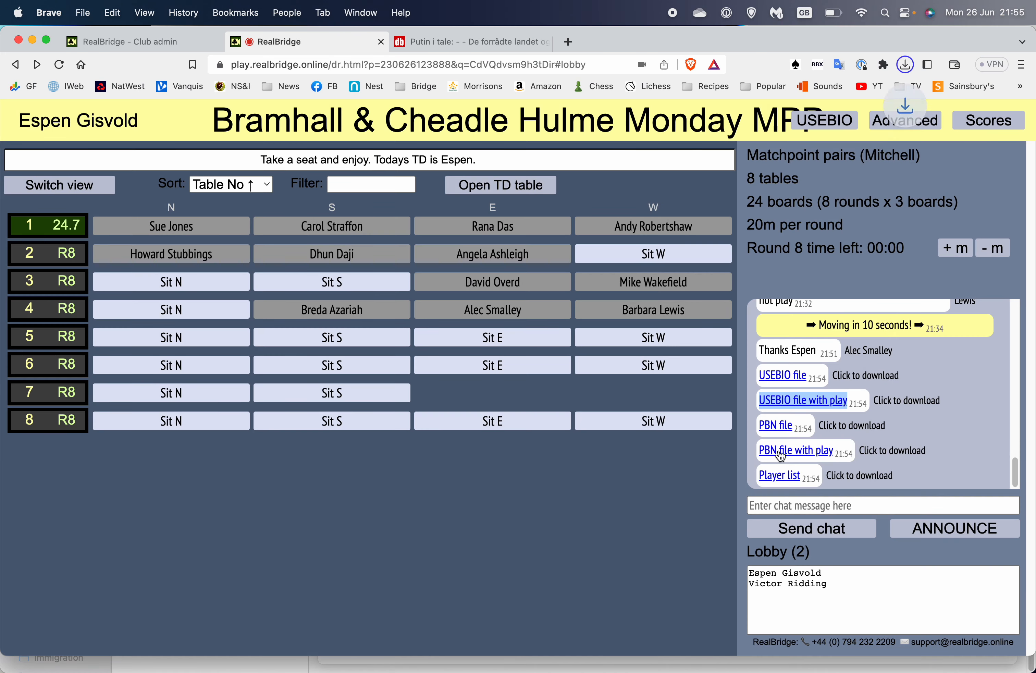
Save the PBN file to the Downloads folder, and close the Bridge Solver and news article pages.
right_click(773, 431)
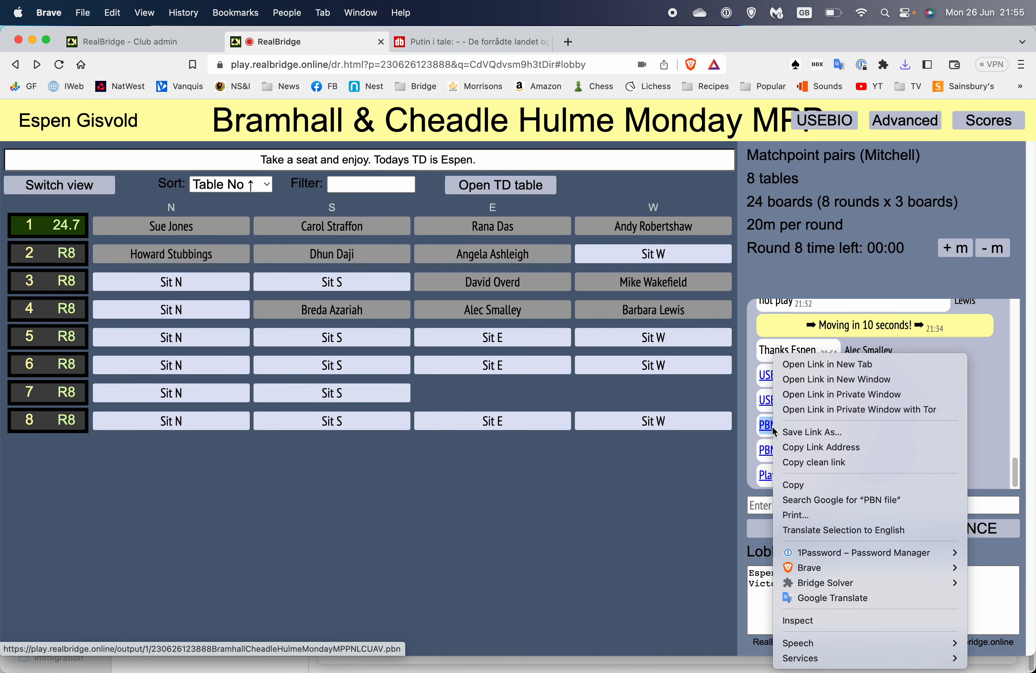
left_click(805, 433)
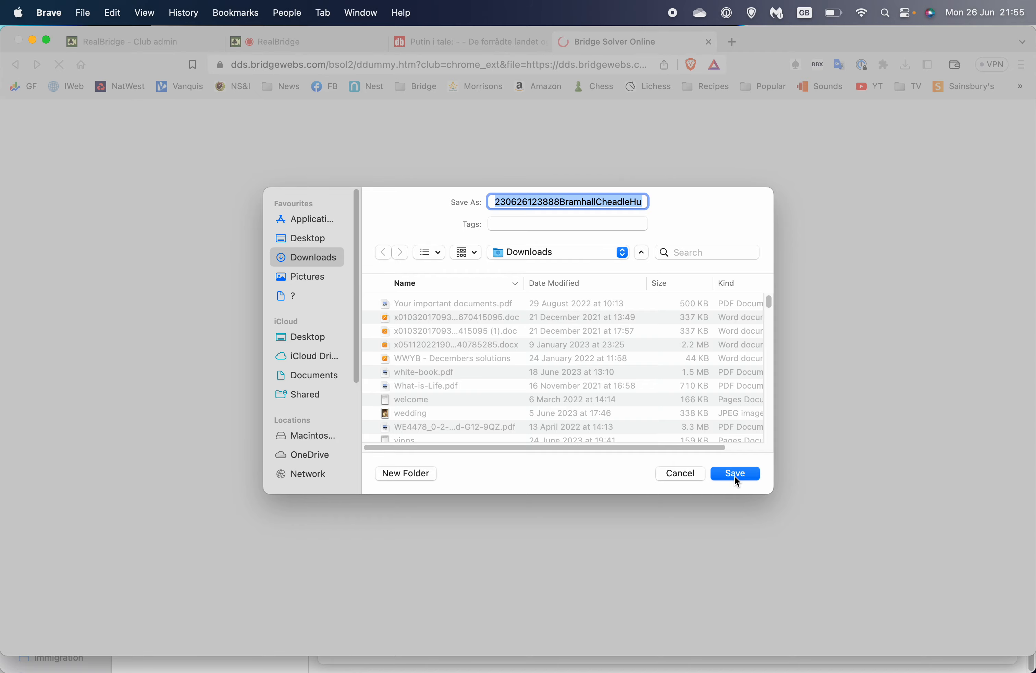
left_click(735, 477)
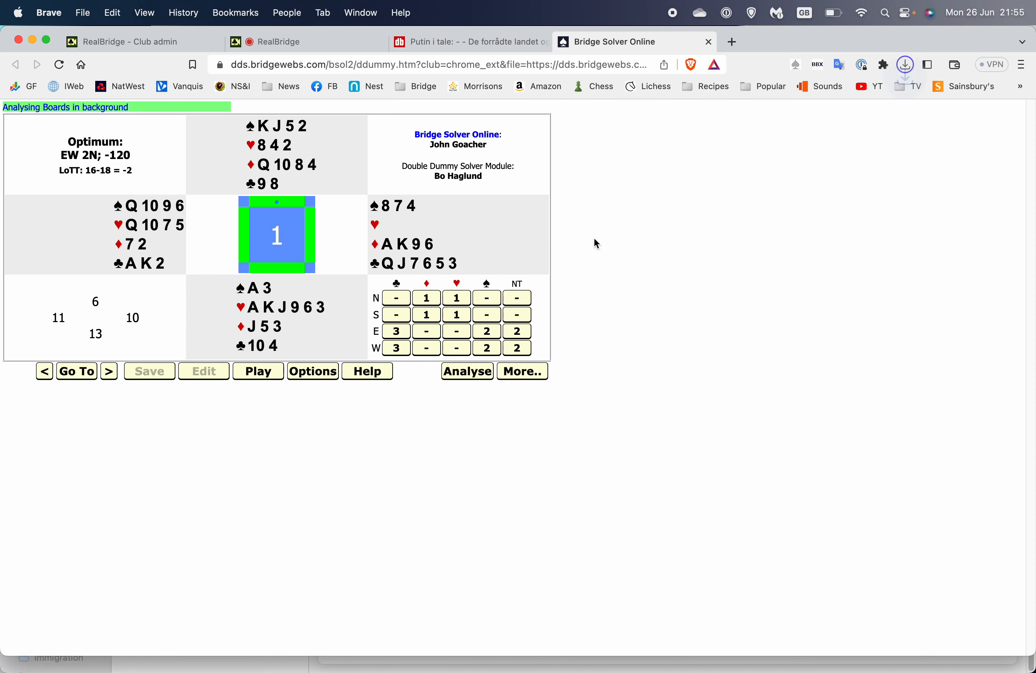
left_click(709, 43)
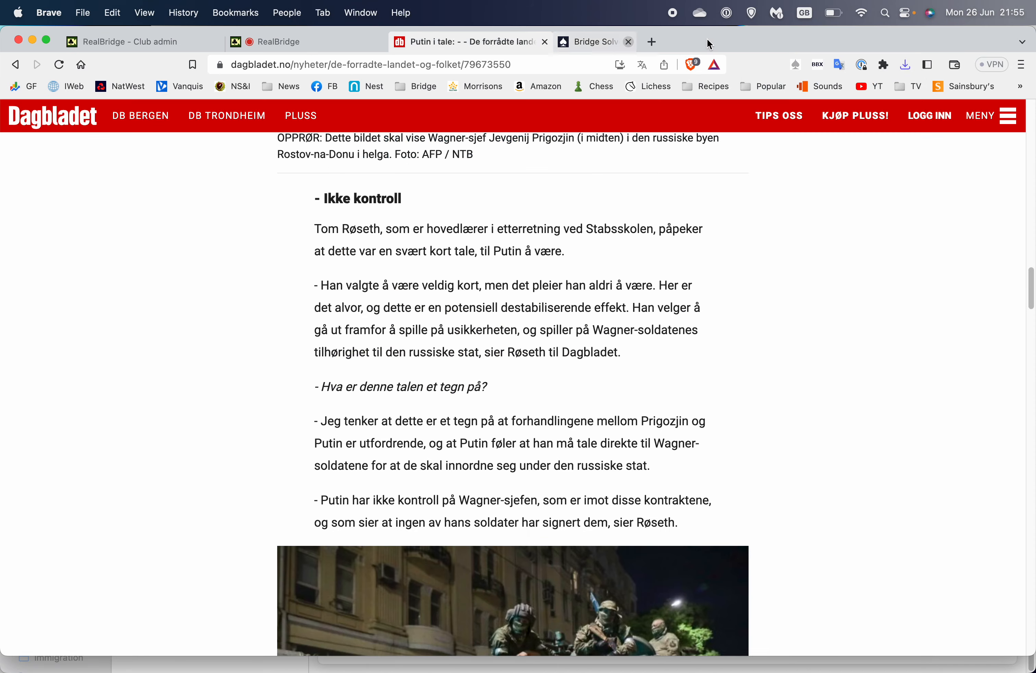
left_click(546, 42)
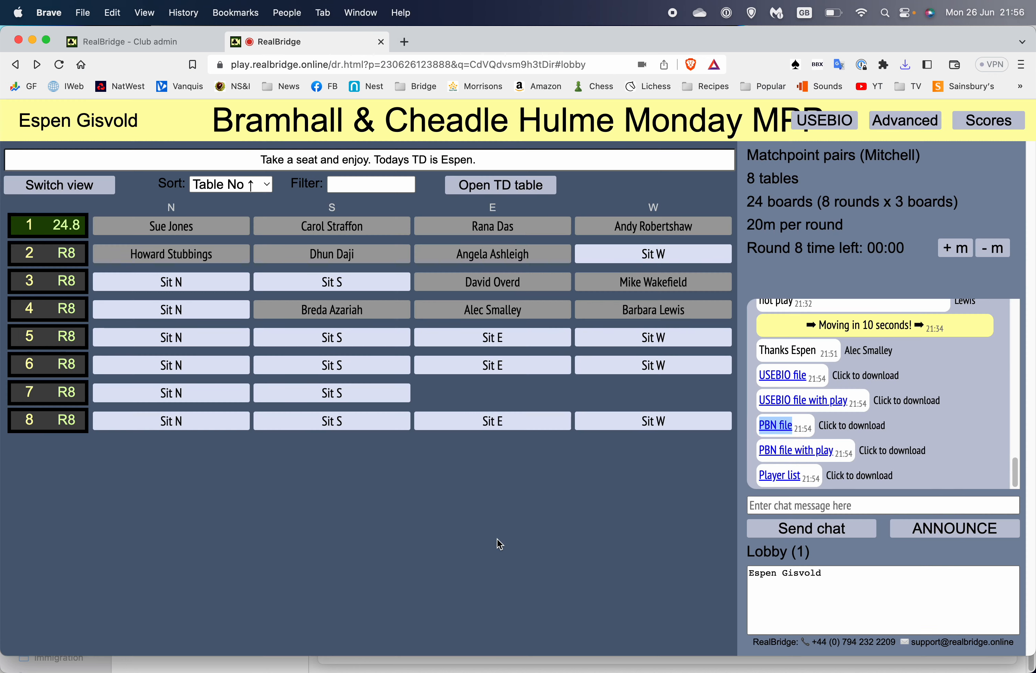
Save the PBN file with play to the Downloads folder and close the Bridge Solver page.
right_click(787, 456)
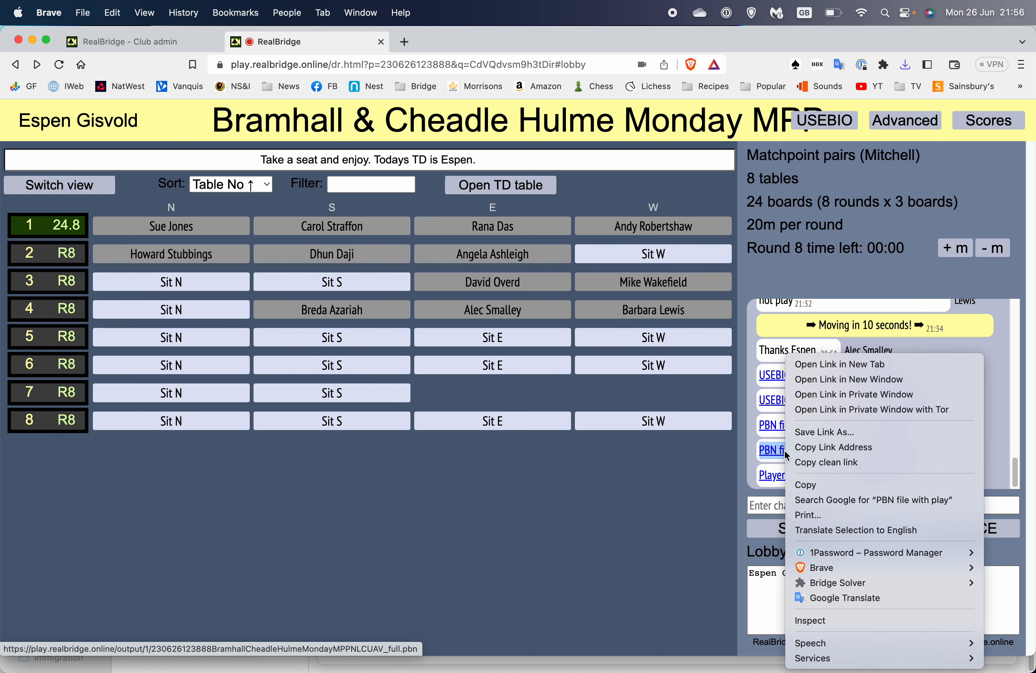
left_click(824, 432)
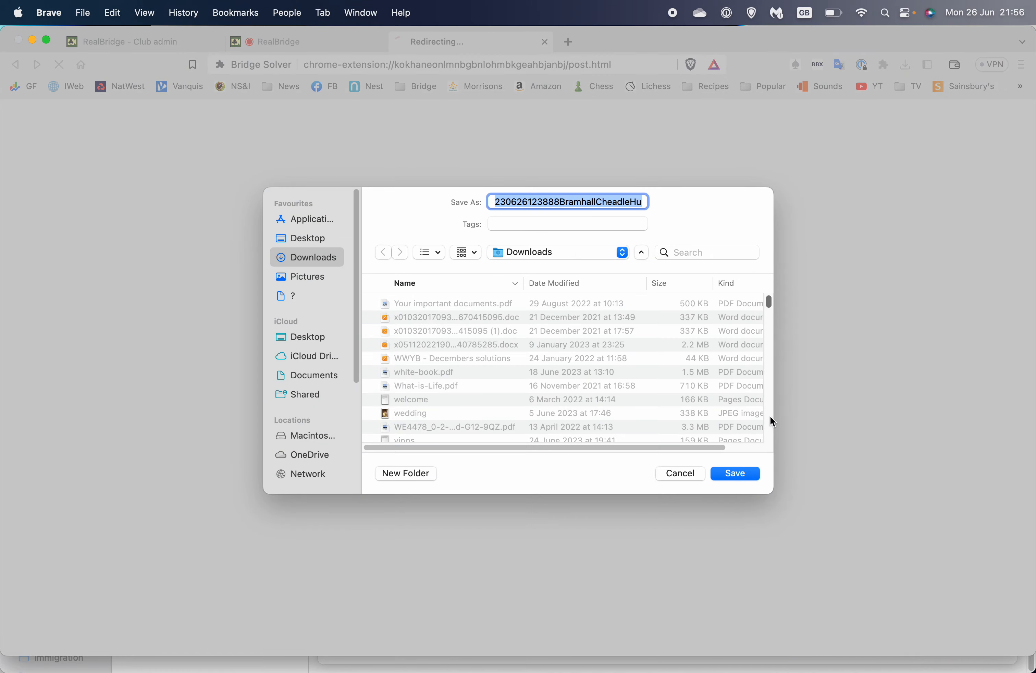
left_click(731, 473)
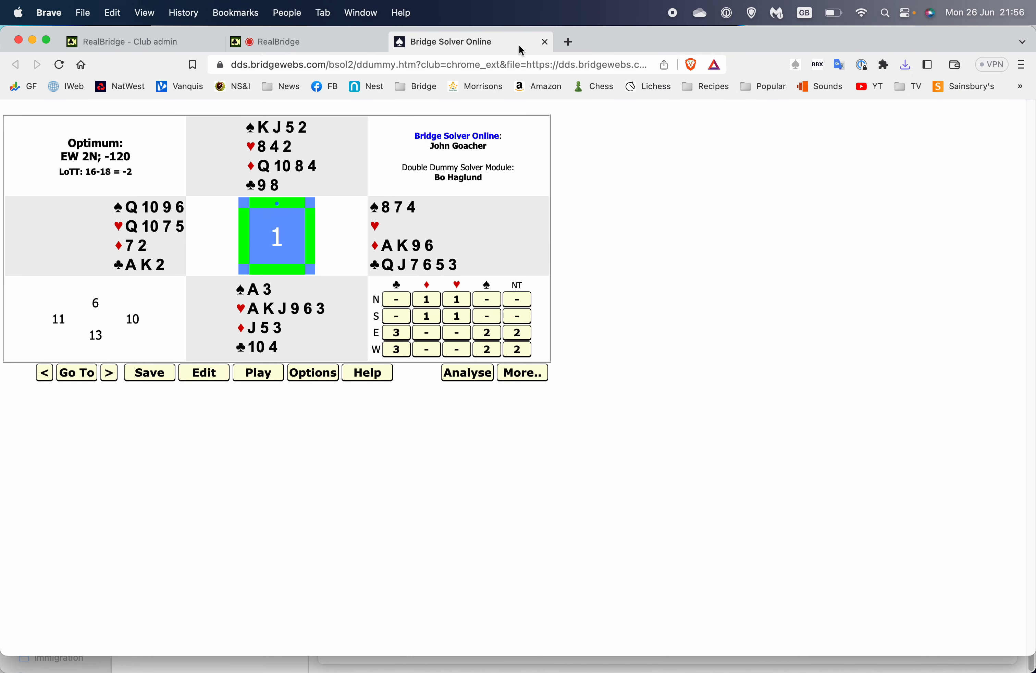
left_click(545, 42)
Once play at table 1 has ended, save new copies of both USEBIO files, without and with play, to the Downloads folder.
mouse_move(488, 650)
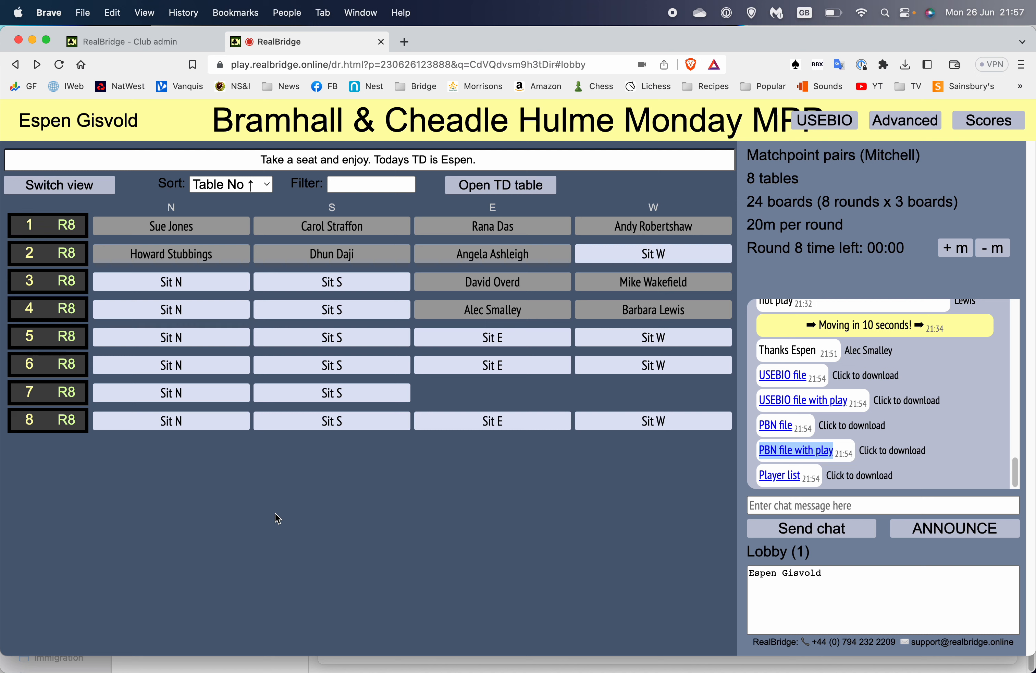
right_click(783, 381)
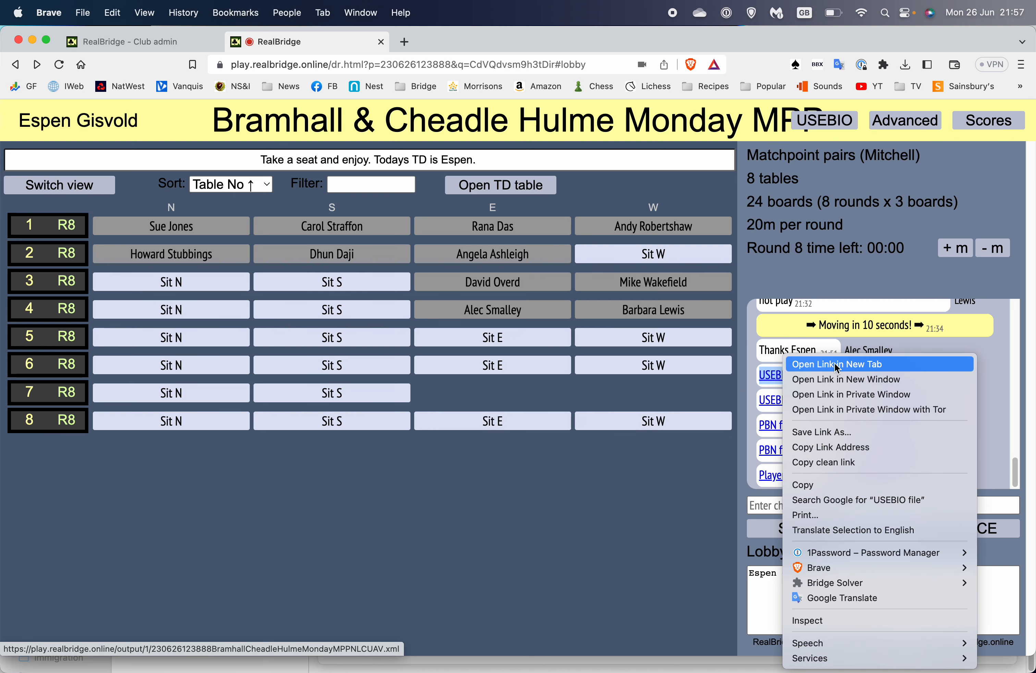
left_click(821, 432)
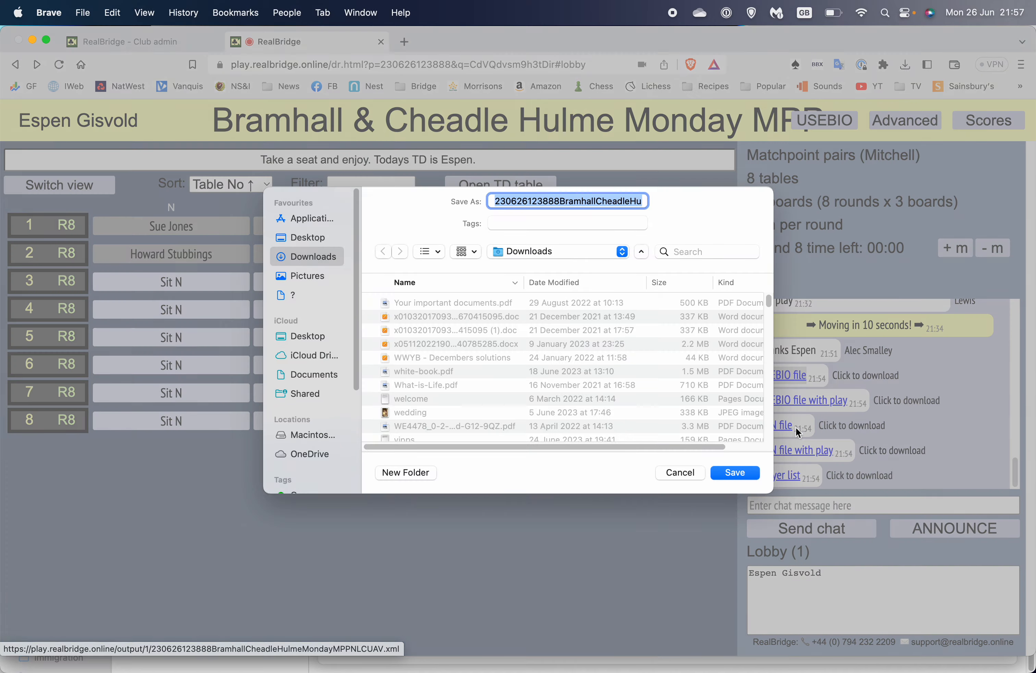
left_click(735, 473)
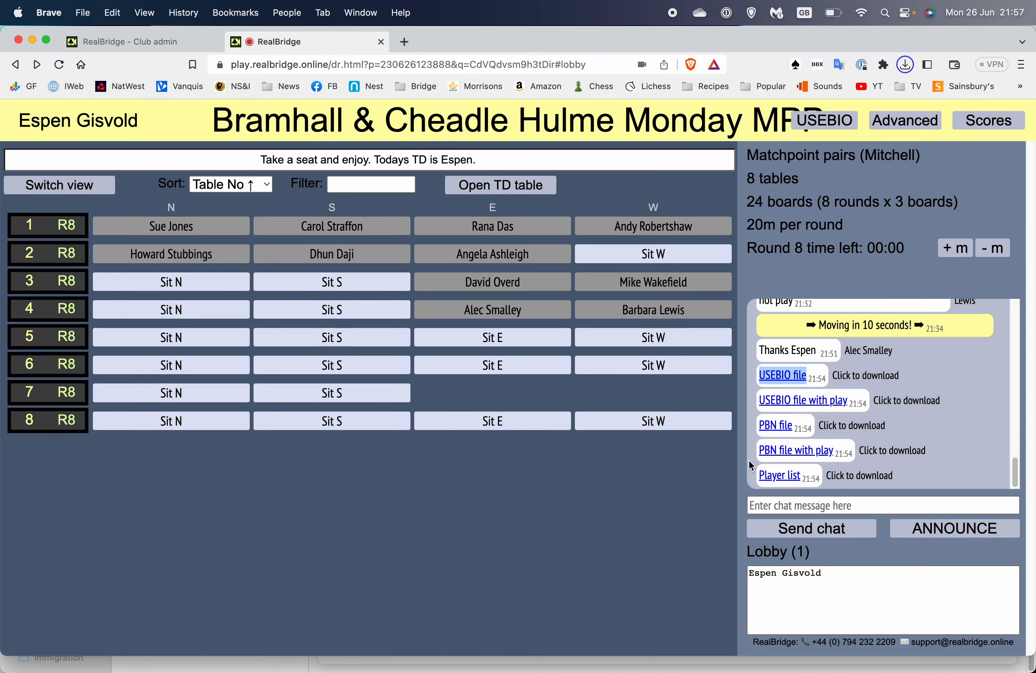
right_click(800, 408)
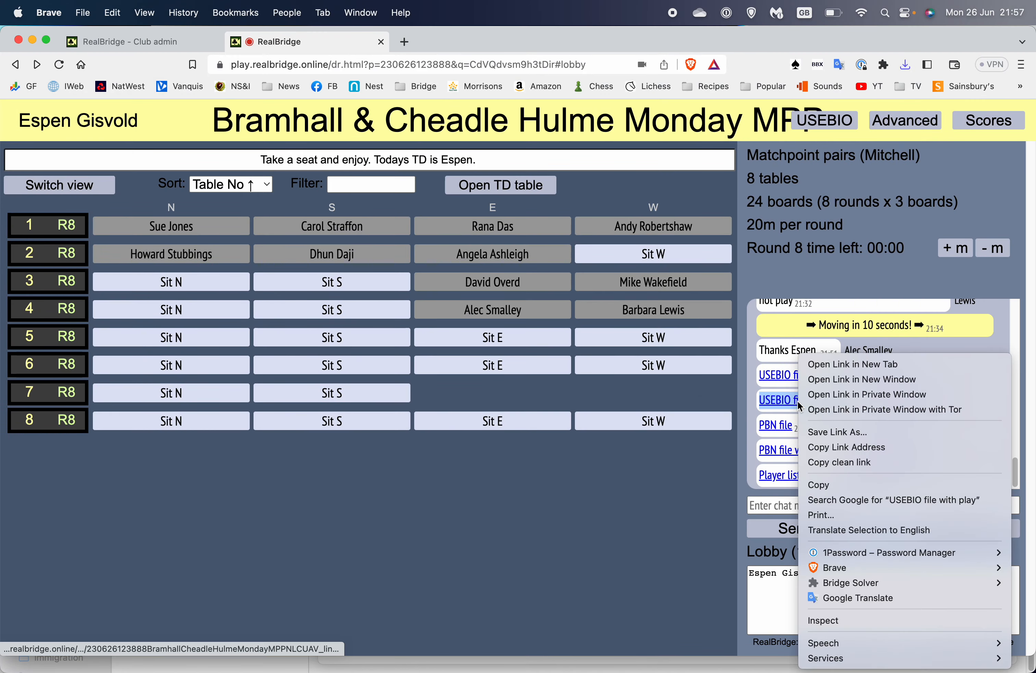
left_click(854, 438)
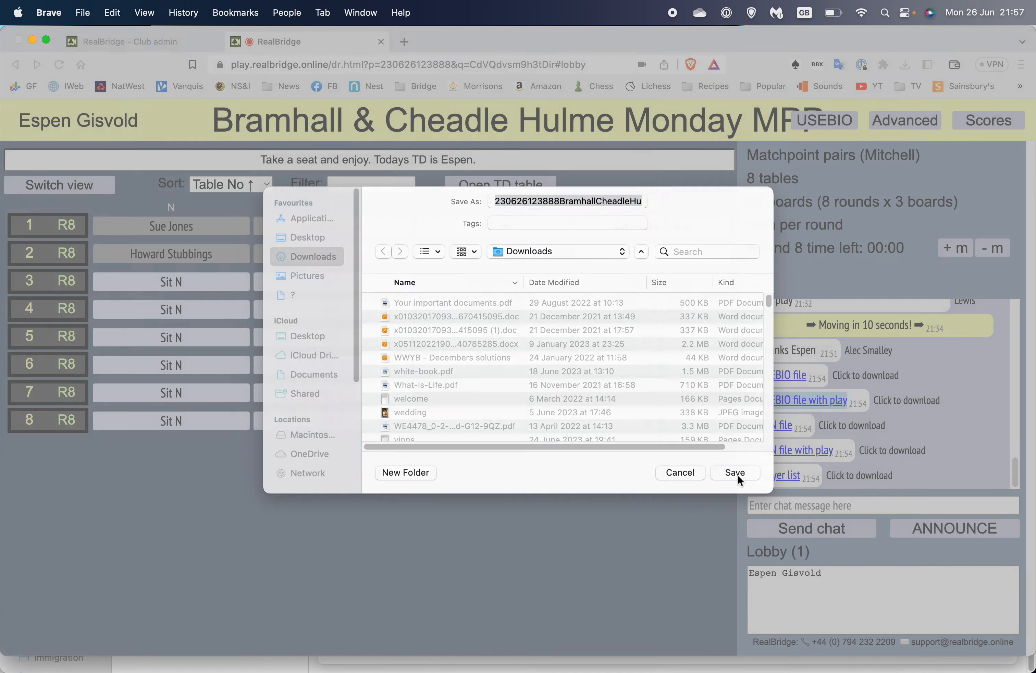
left_click(736, 474)
Save a new copy of the PBN file to the Downloads folder and close the Bridge Solver page.
right_click(780, 428)
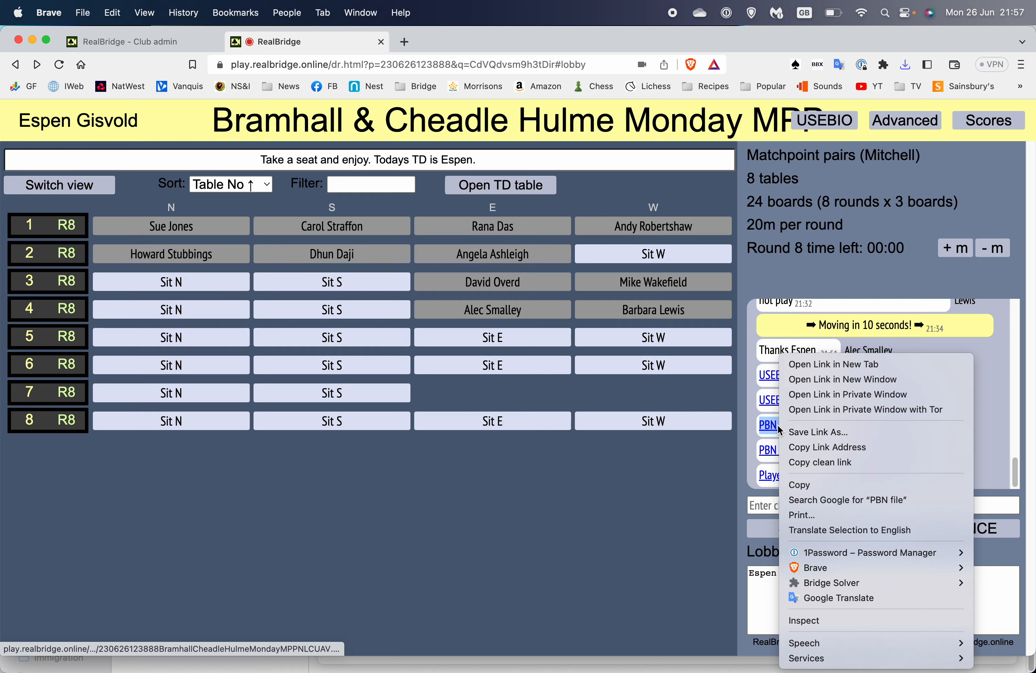
left_click(824, 433)
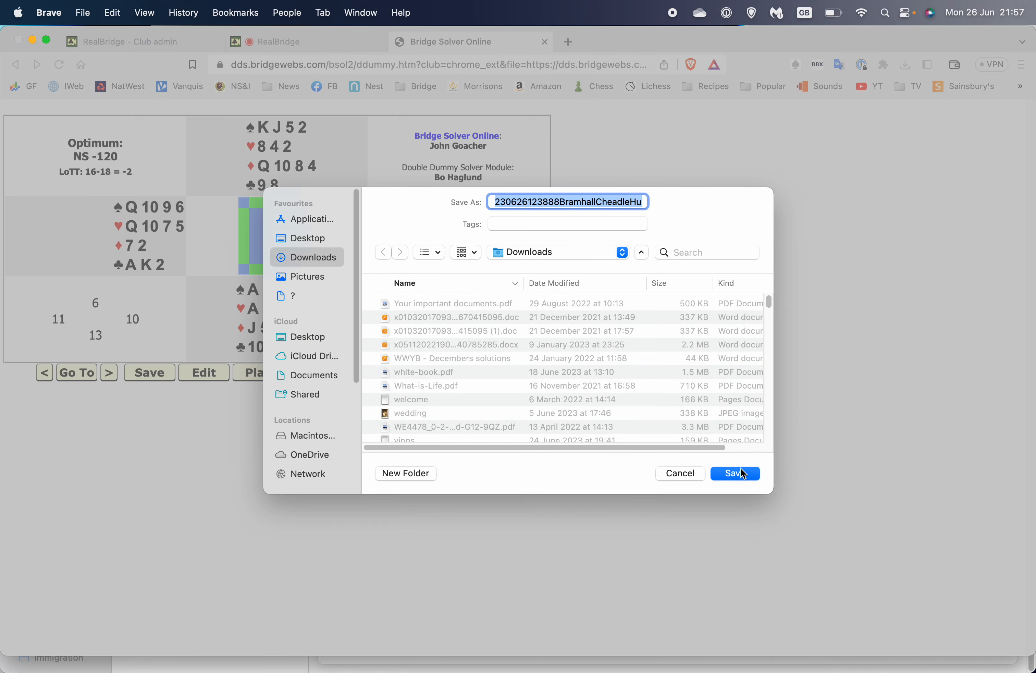
left_click(739, 472)
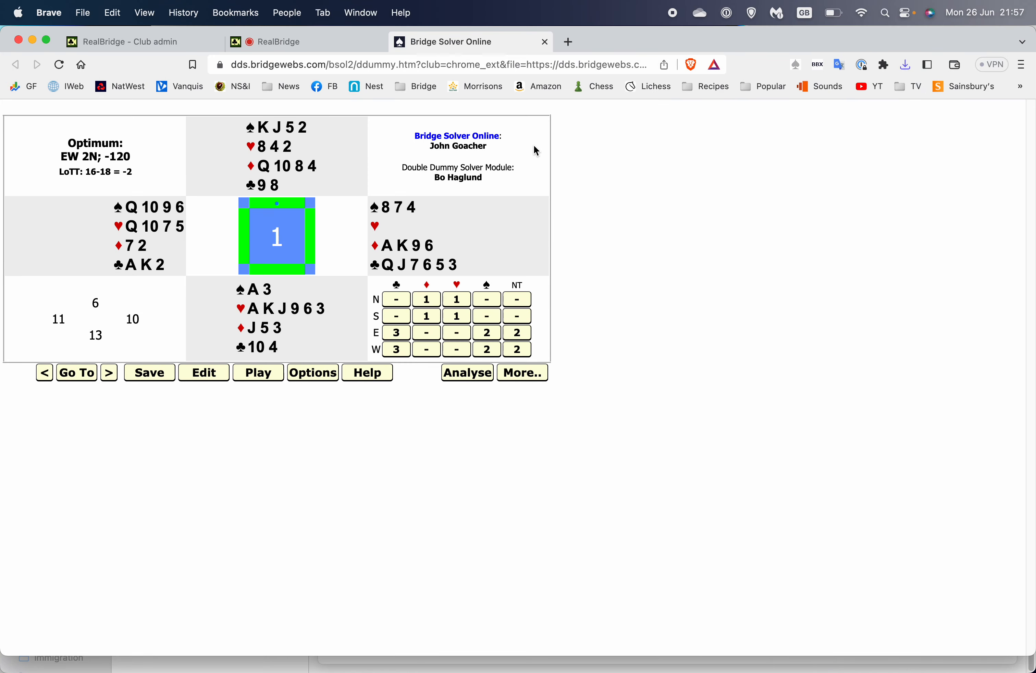
left_click(544, 42)
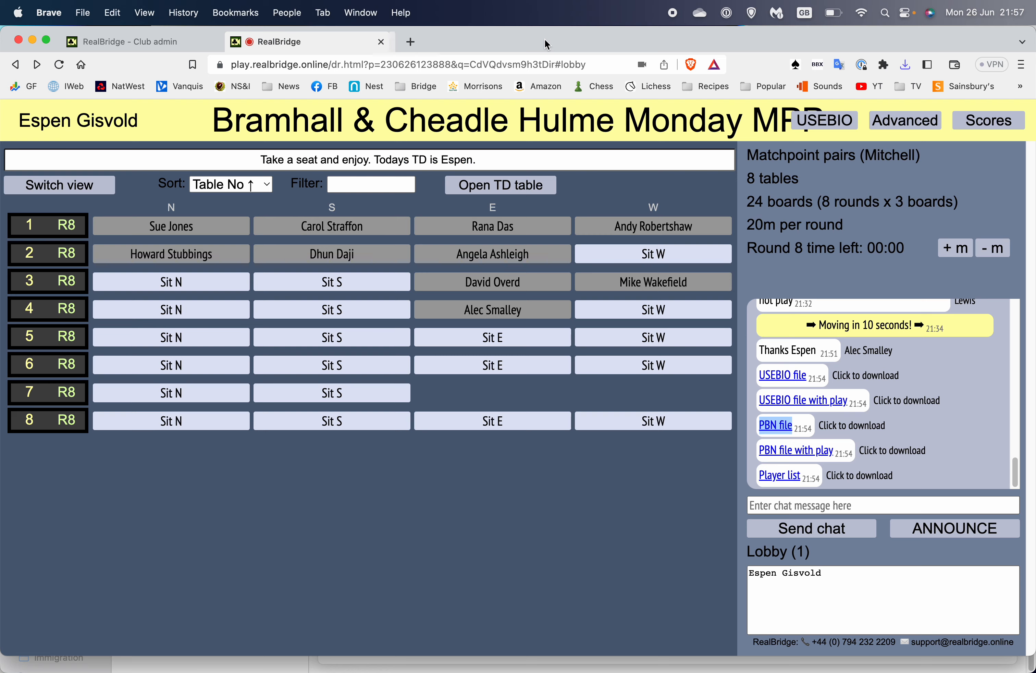
Save a new copy of the PBN file with play to the Downloads folder and close the Bridge Solver page.
right_click(801, 450)
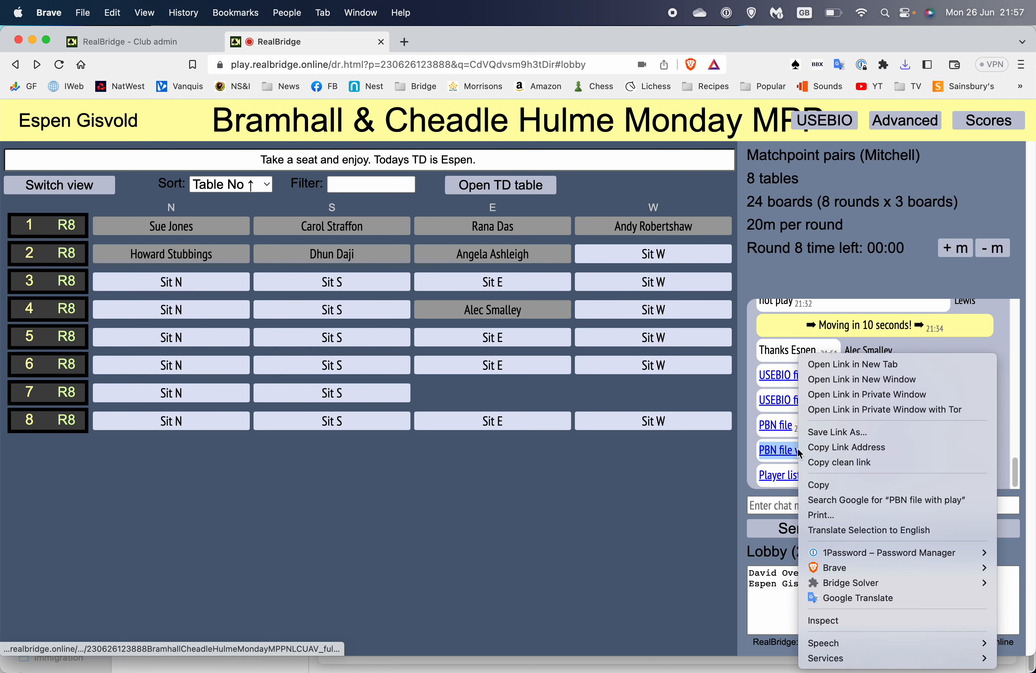
left_click(836, 432)
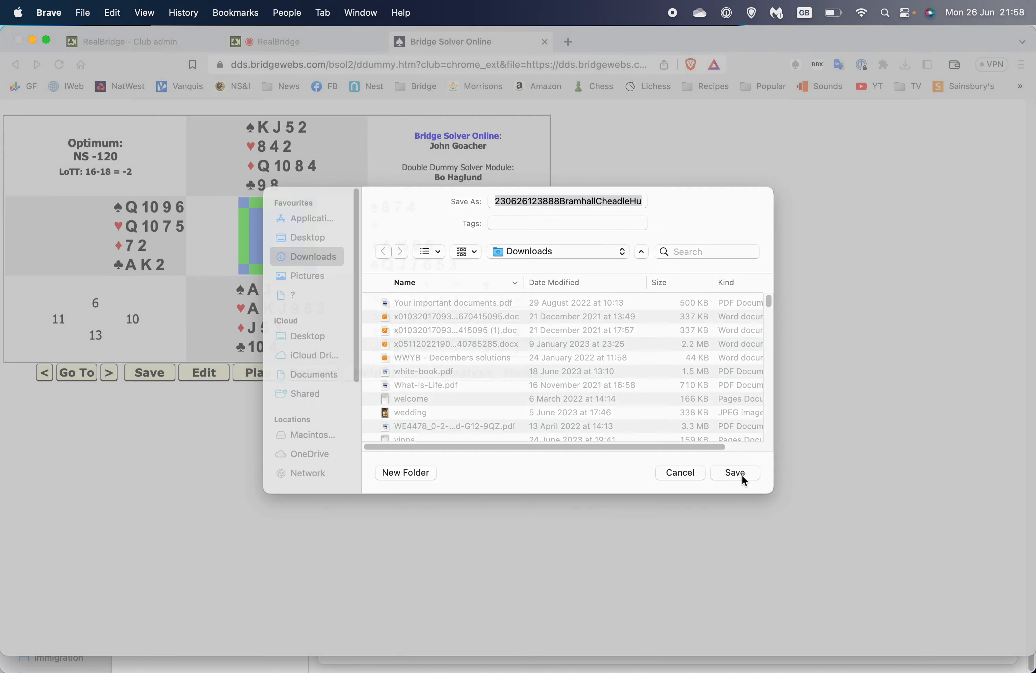
left_click(735, 473)
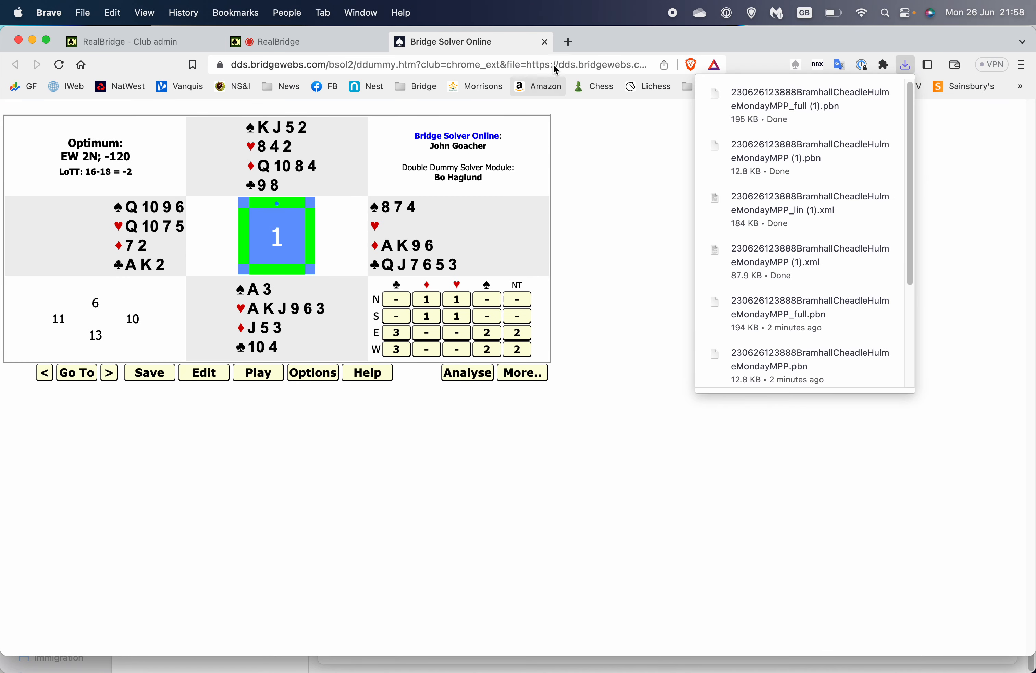
left_click(545, 41)
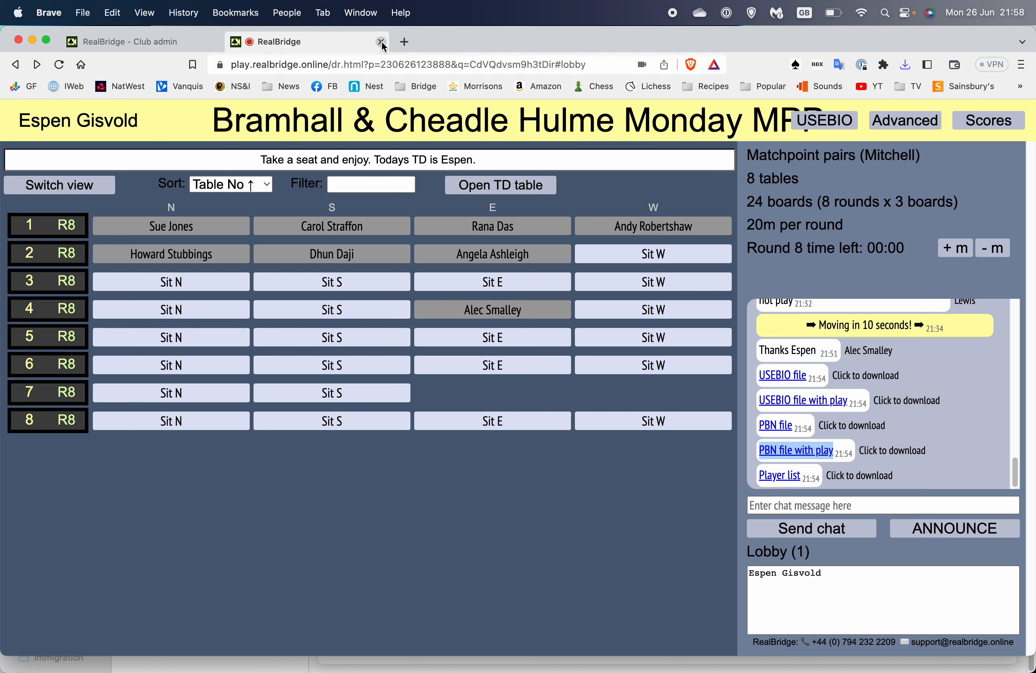
Open the bookmarked Bramhall & Cheadle Hulme Bridge Centre website in a new tab and go to its results administration page.
left_click(405, 42)
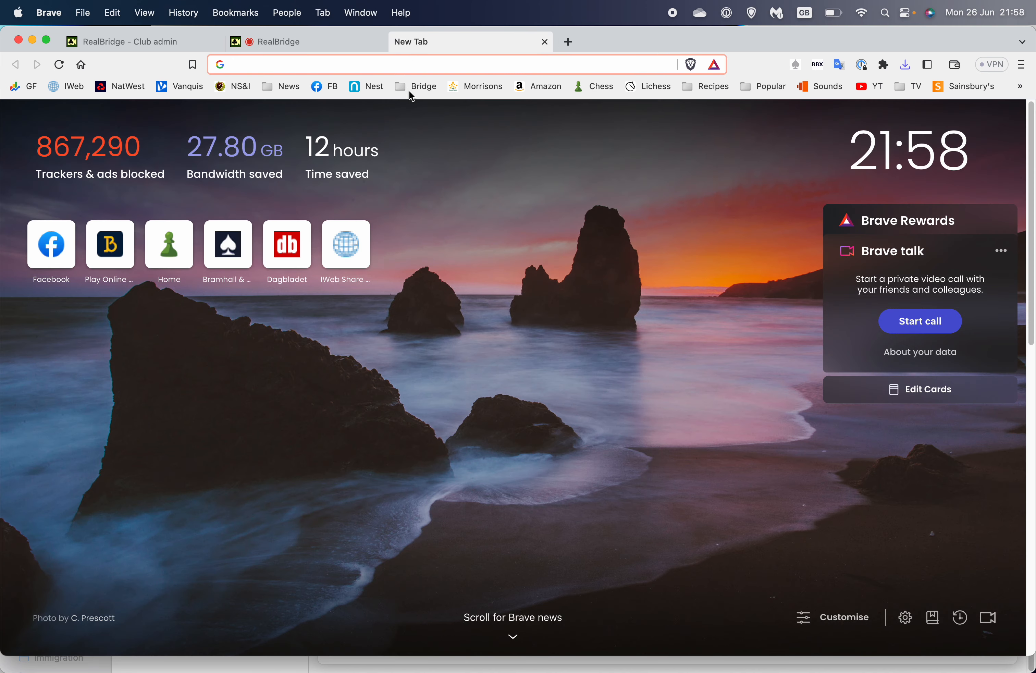
left_click(433, 90)
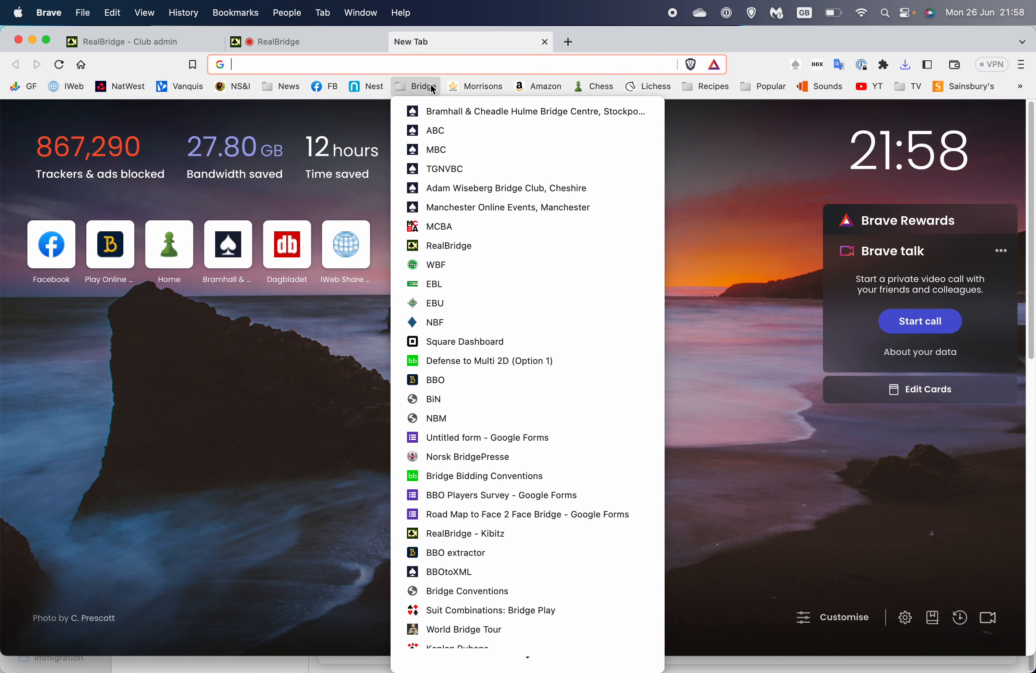
left_click(460, 113)
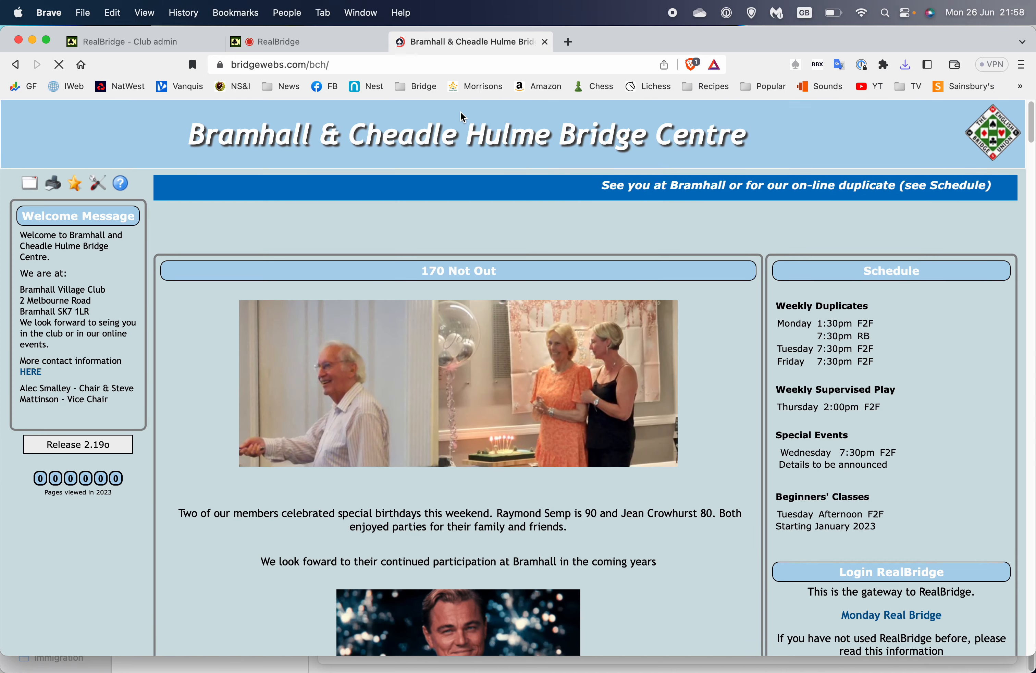
scroll(140, 301, "down", 10)
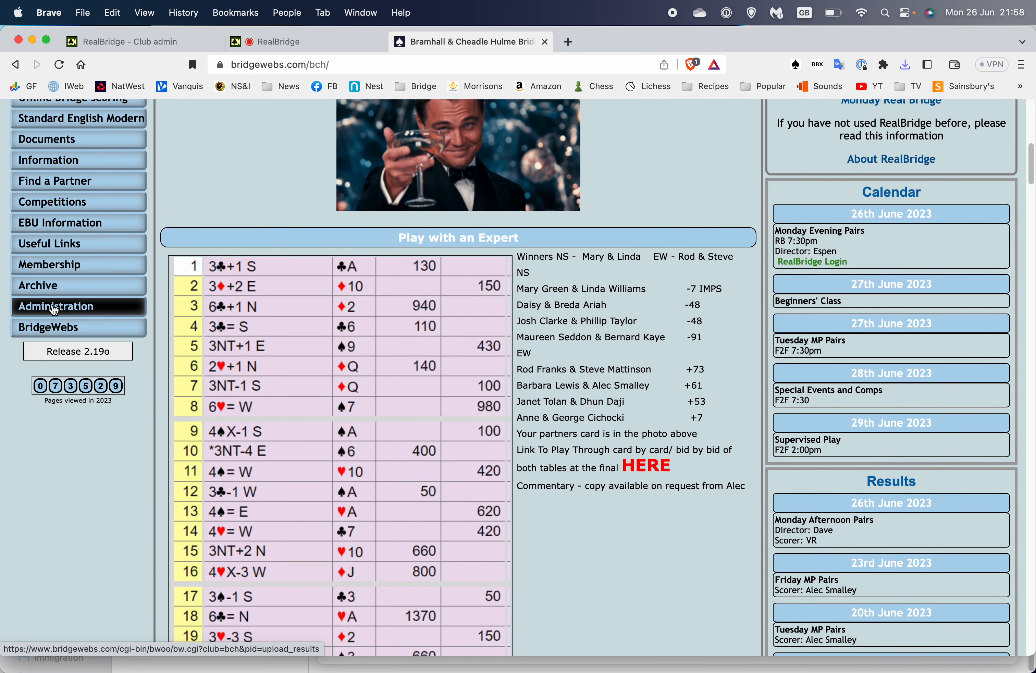
scroll(57, 304, "up", 2)
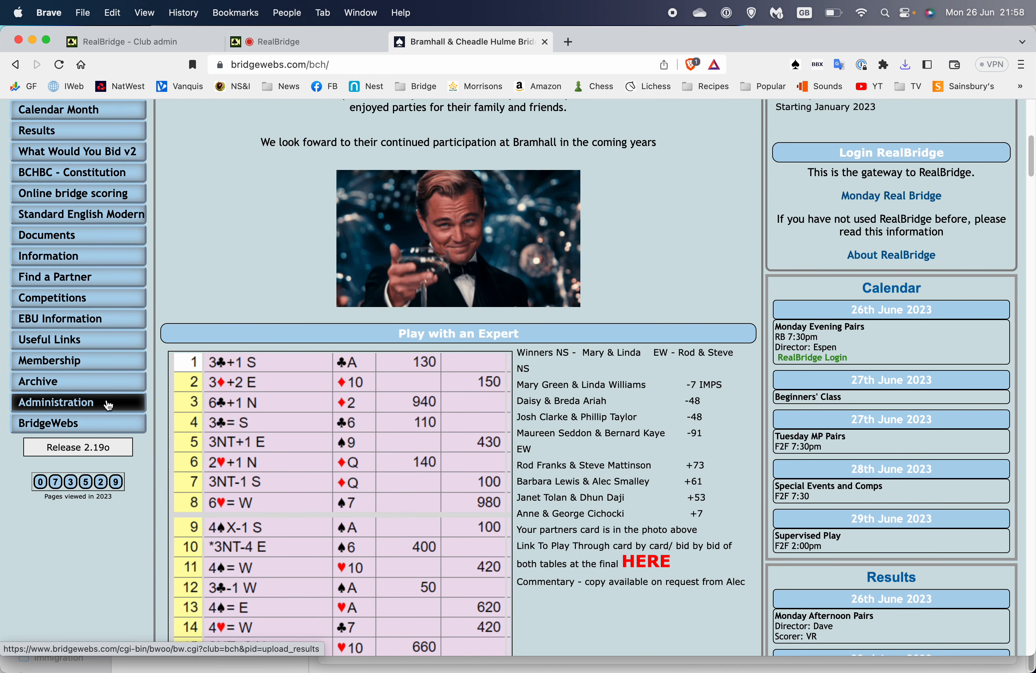
left_click(106, 408)
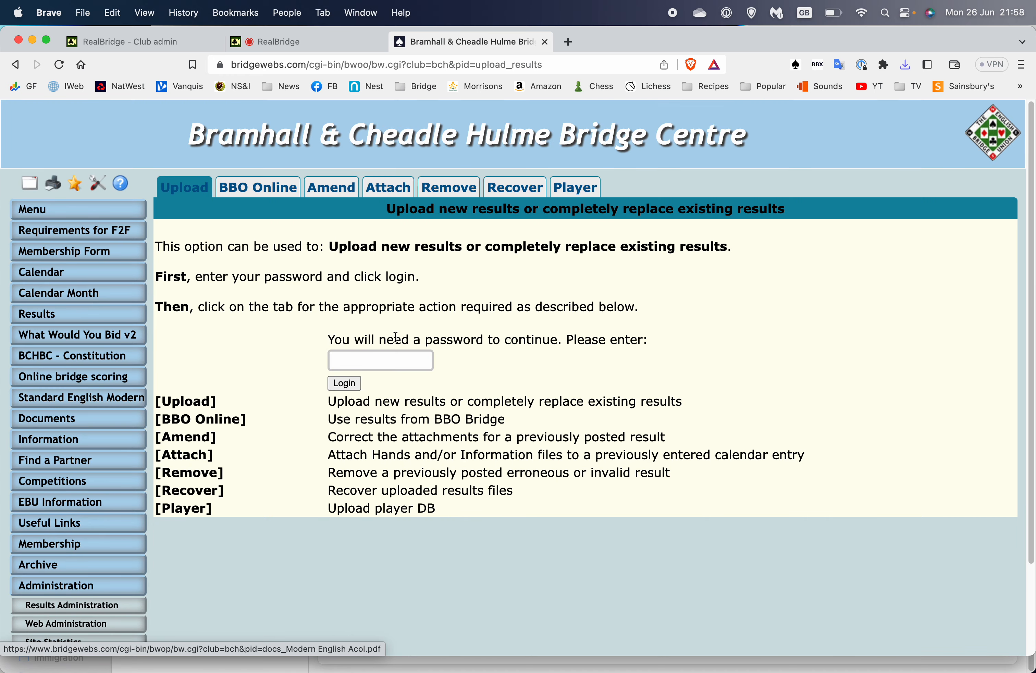
Log in to the results administration by filling in the password from the saved Bridgewebs login for bch.
left_click(372, 362)
left_click(423, 361)
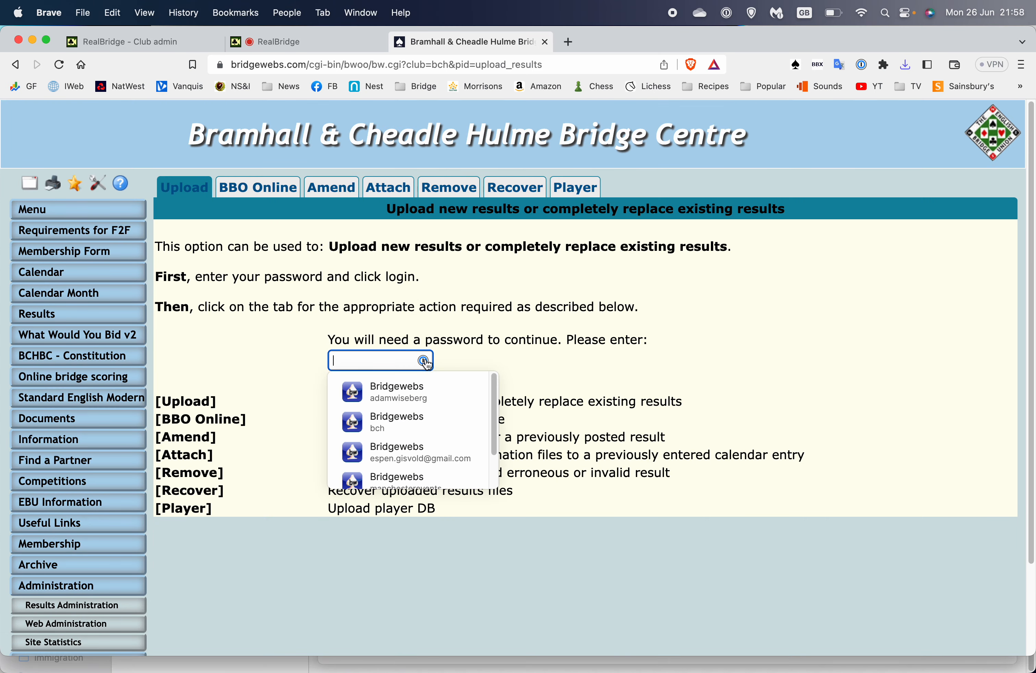
left_click(395, 426)
key("Return")
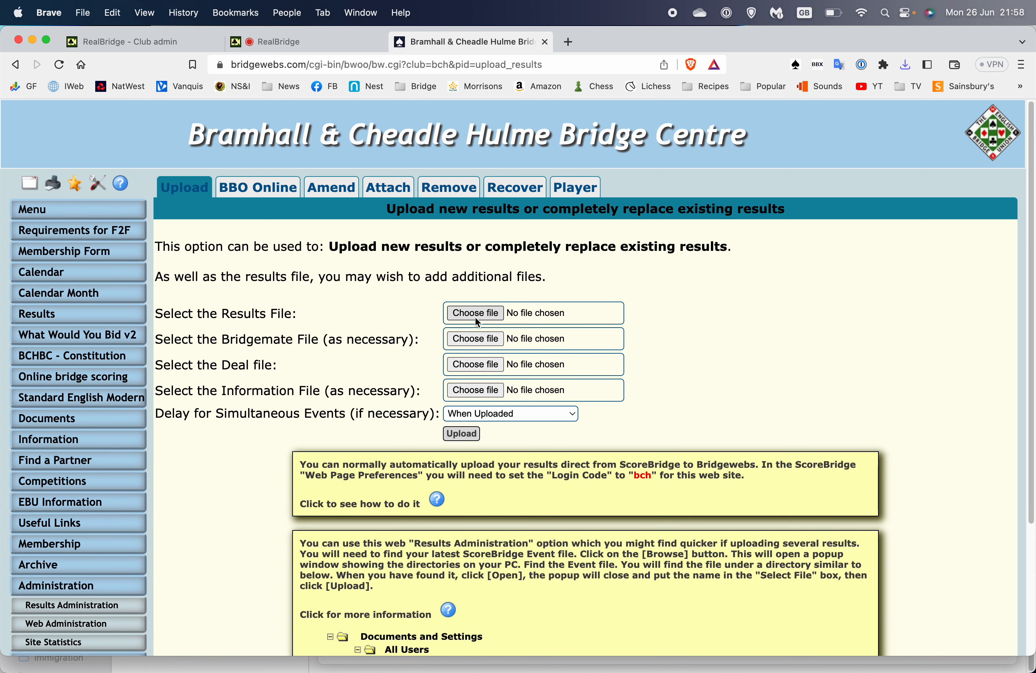
left_click(476, 317)
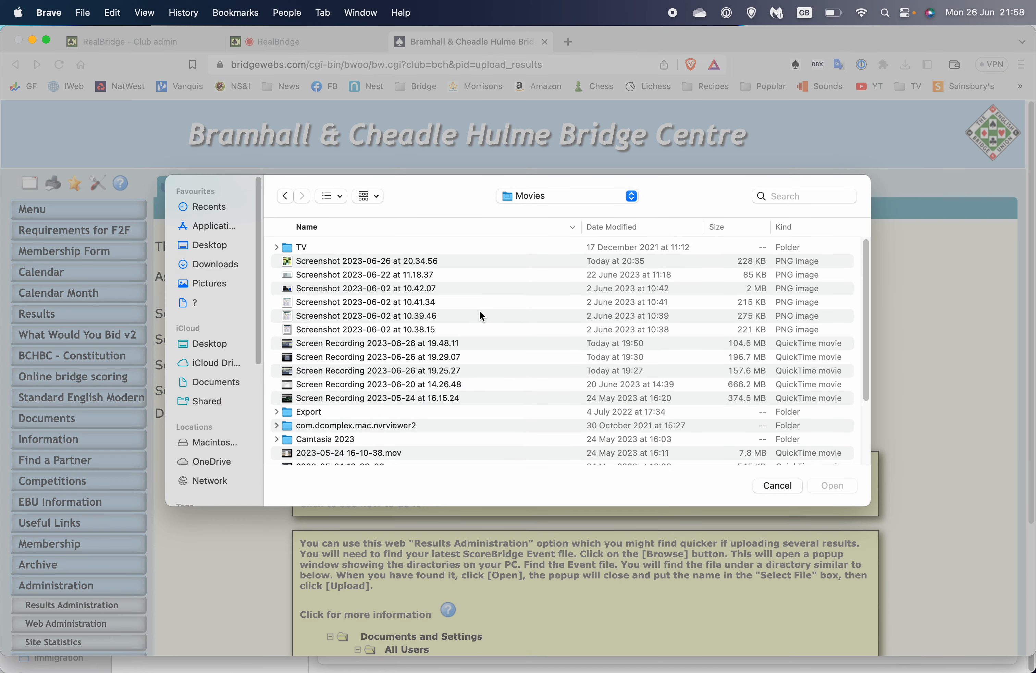
left_click(215, 265)
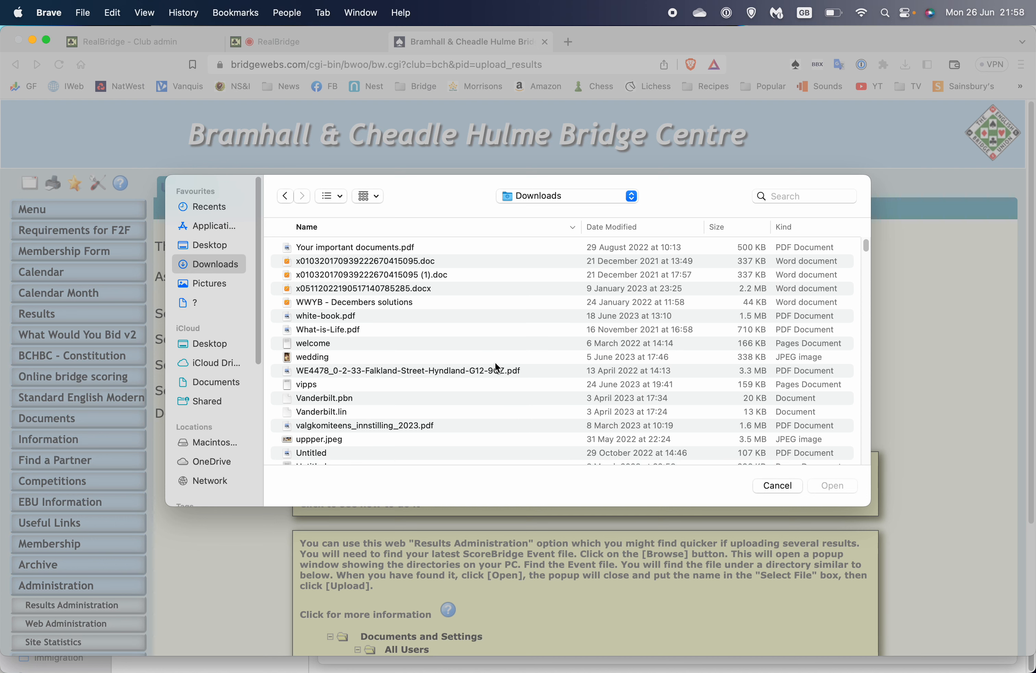
scroll(496, 366, "down", 5)
scroll(496, 366, "up", 5)
left_click(786, 486)
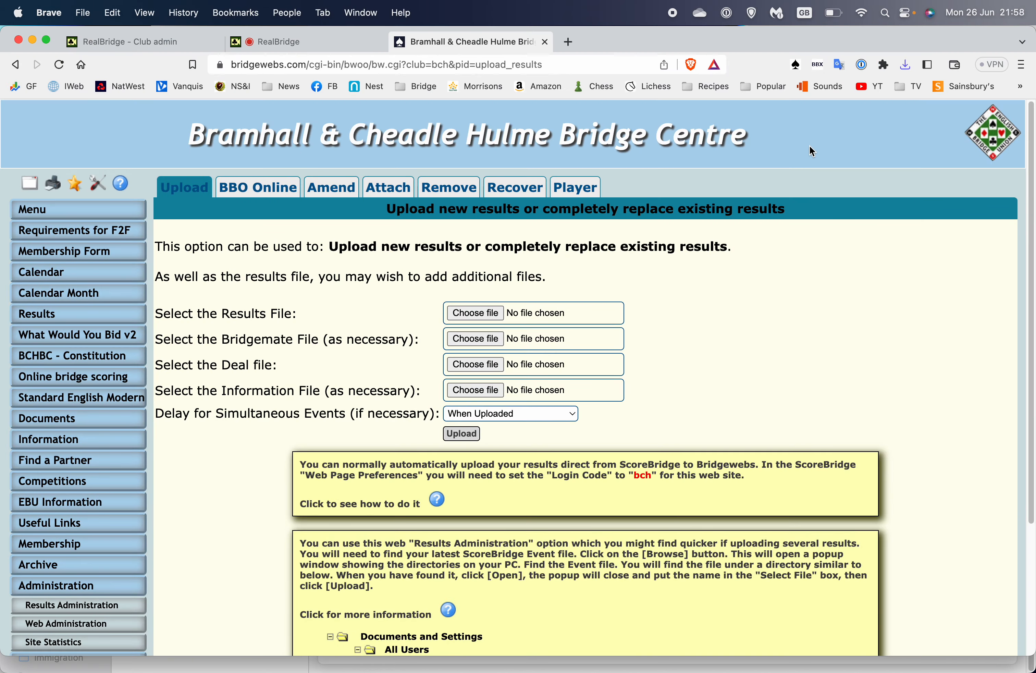
Check the browser's recent downloads for the saved USEBIO and PBN files.
left_click(907, 67)
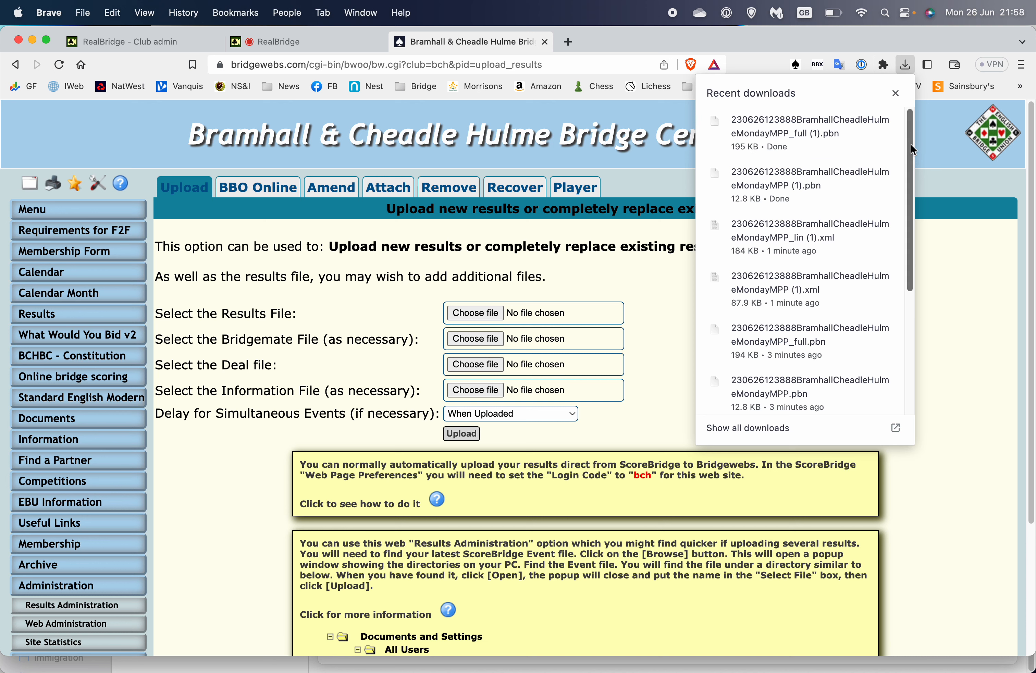
mouse_move(857, 151)
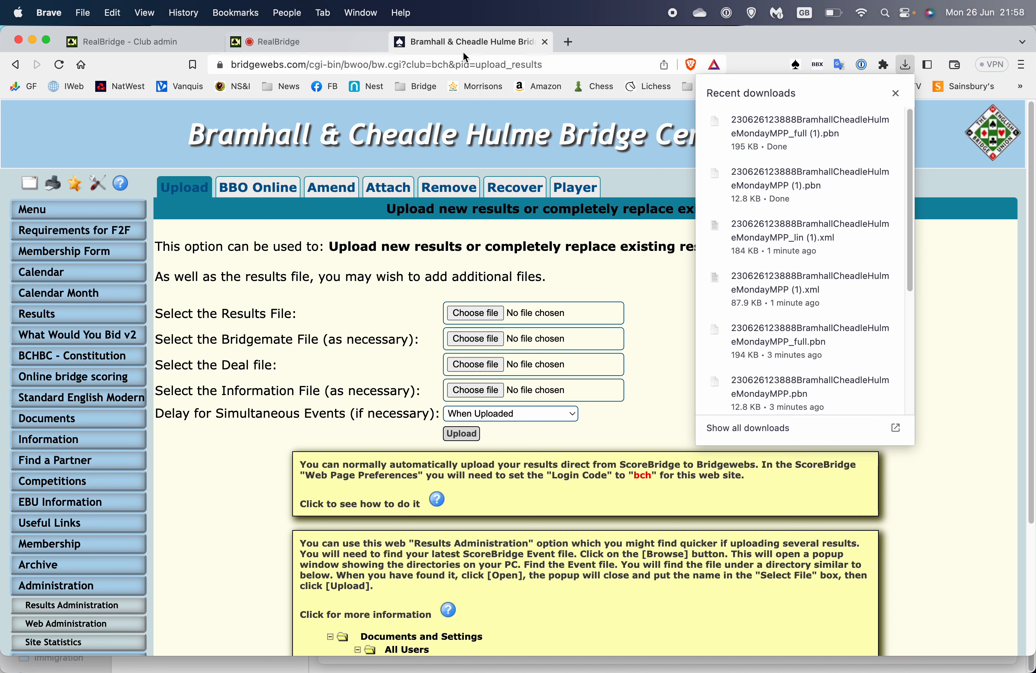
left_click(893, 41)
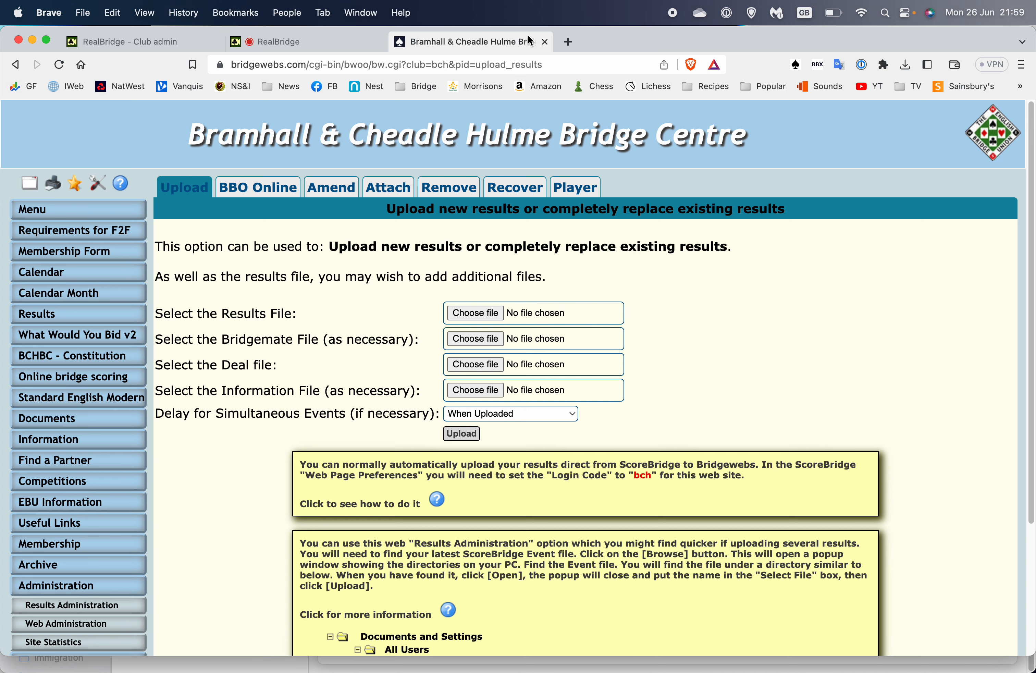
left_click(544, 41)
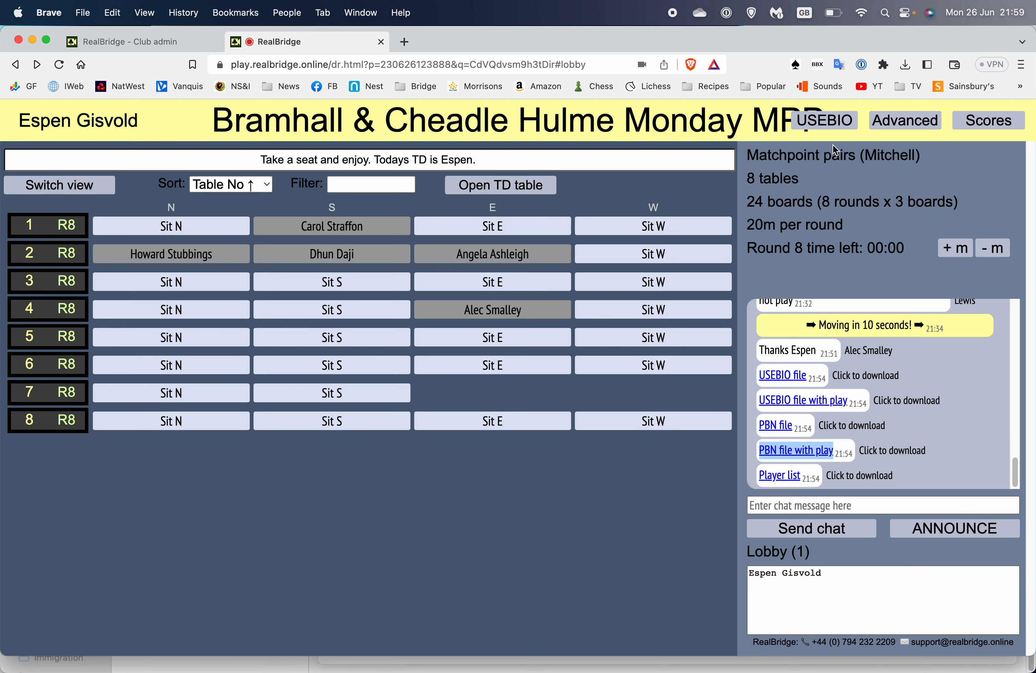
right_click(782, 375)
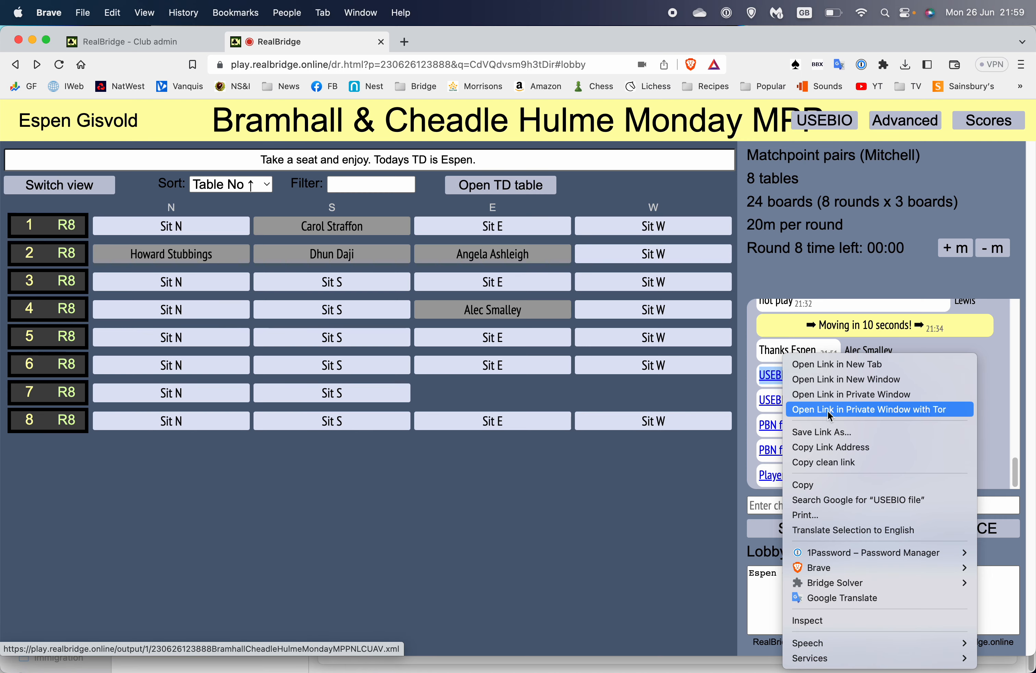
left_click(821, 434)
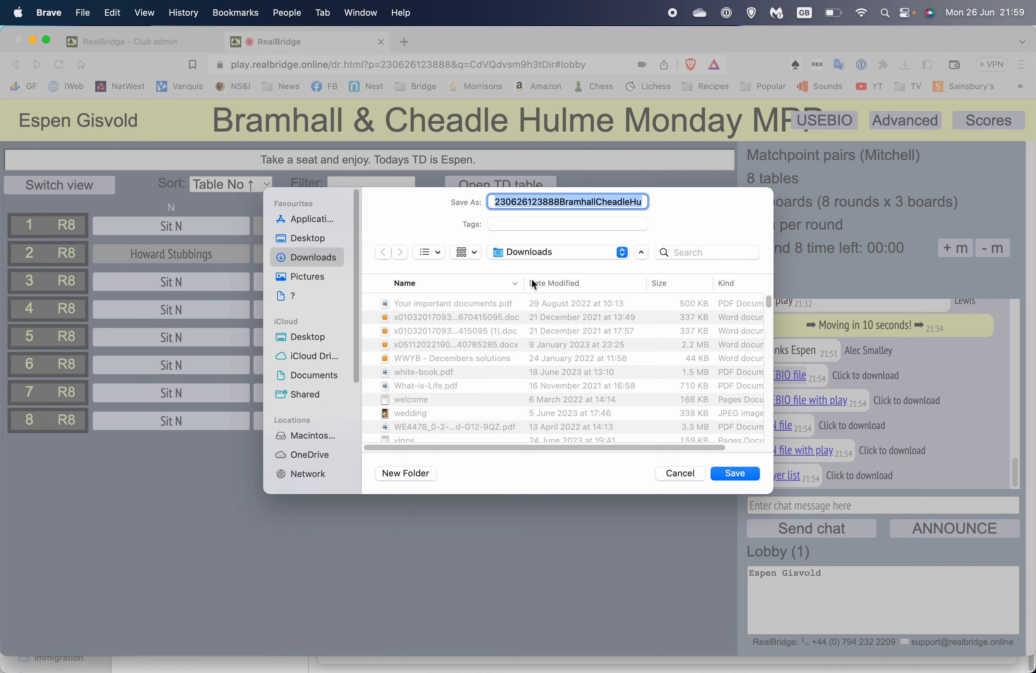
left_click(680, 474)
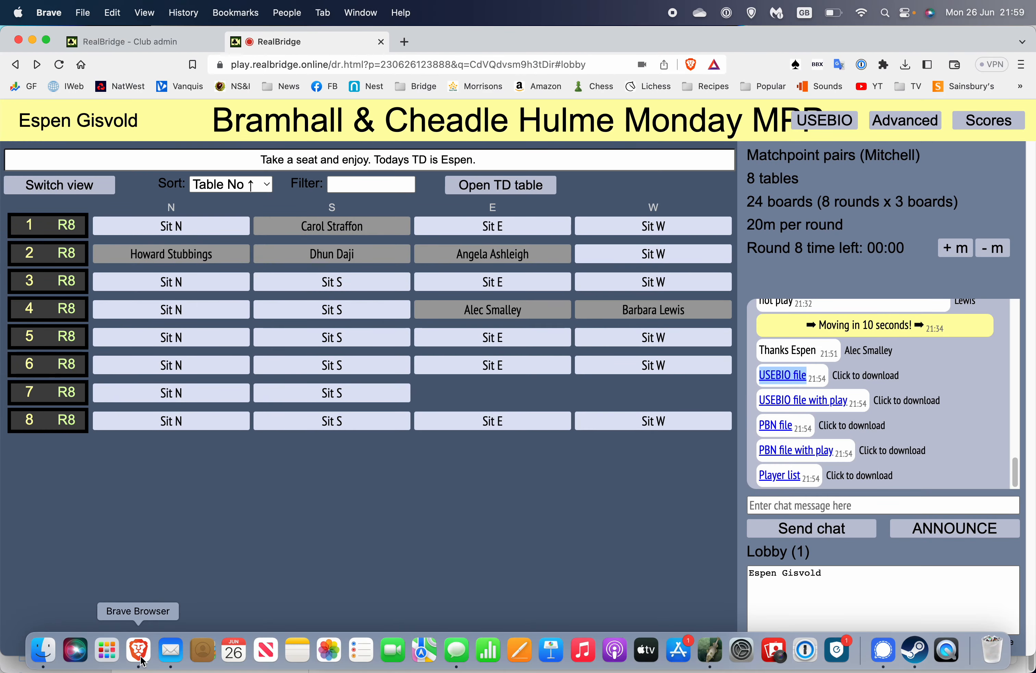
Switch to Finder, examine the Downloads folder for the tournament's result files, and close the Finder window.
left_click(43, 650)
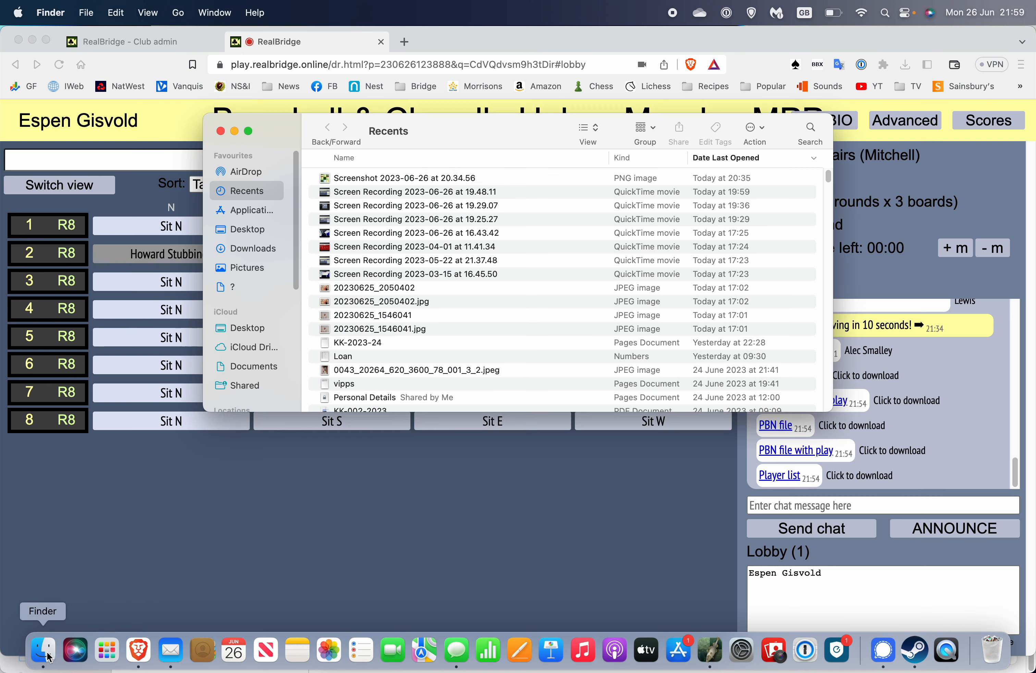
left_click(253, 249)
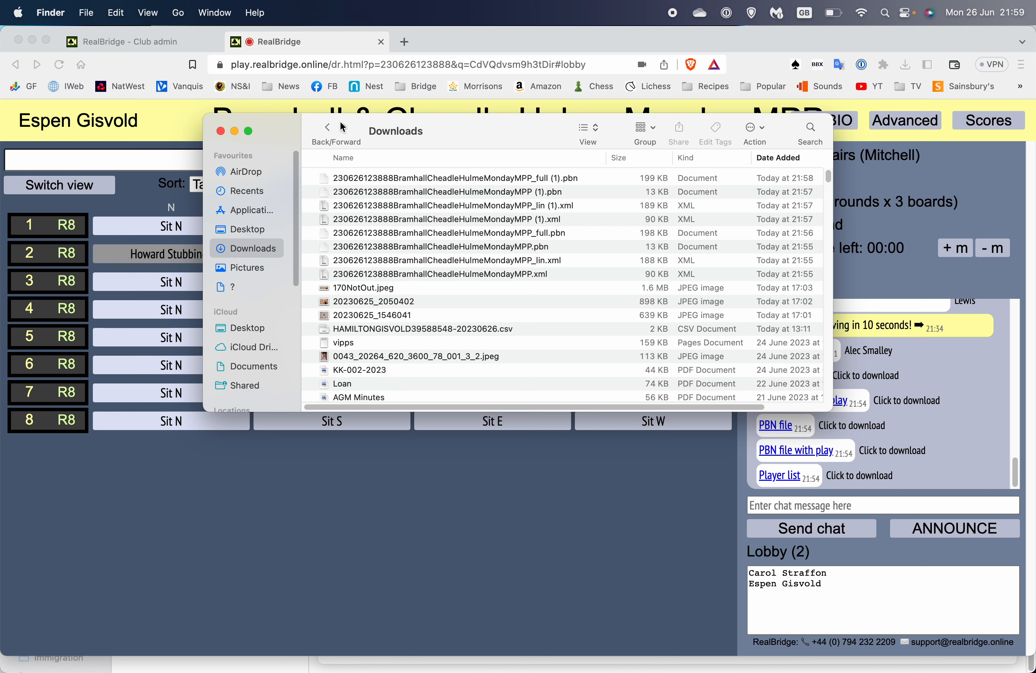
left_click(220, 131)
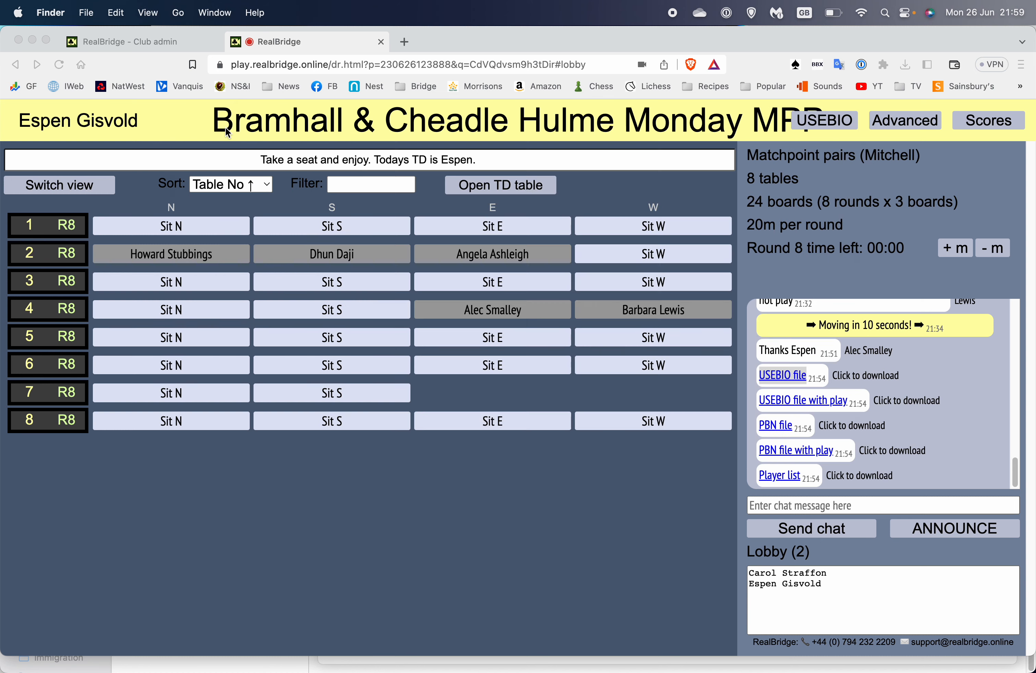
Return to the browser and reopen the club website's results upload page in a new tab.
left_click(184, 40)
left_click(404, 42)
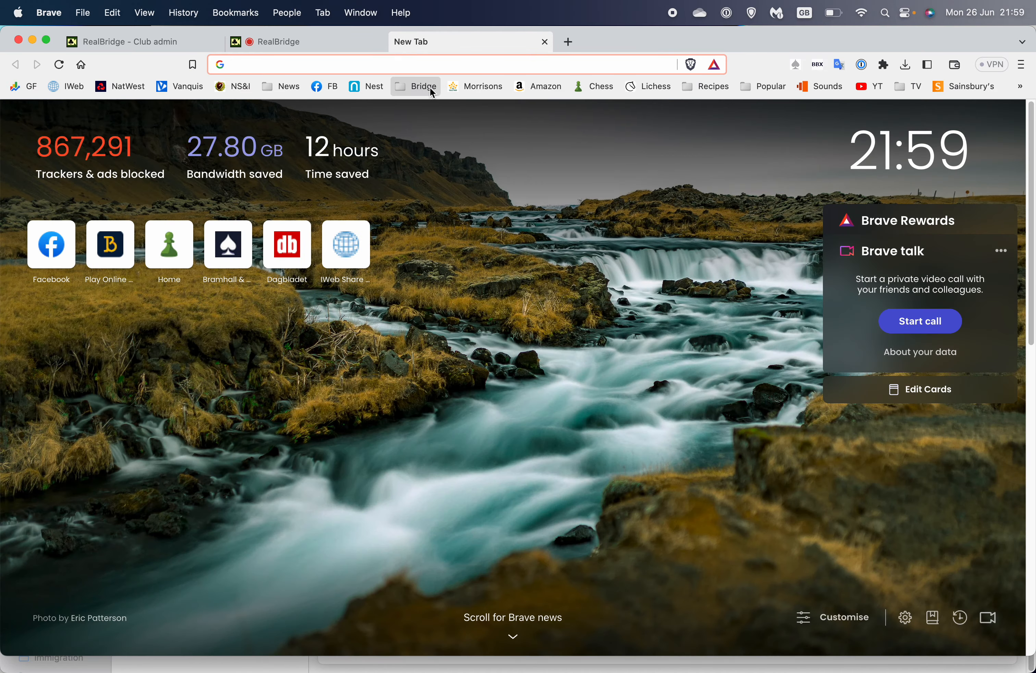
left_click(420, 86)
left_click(451, 113)
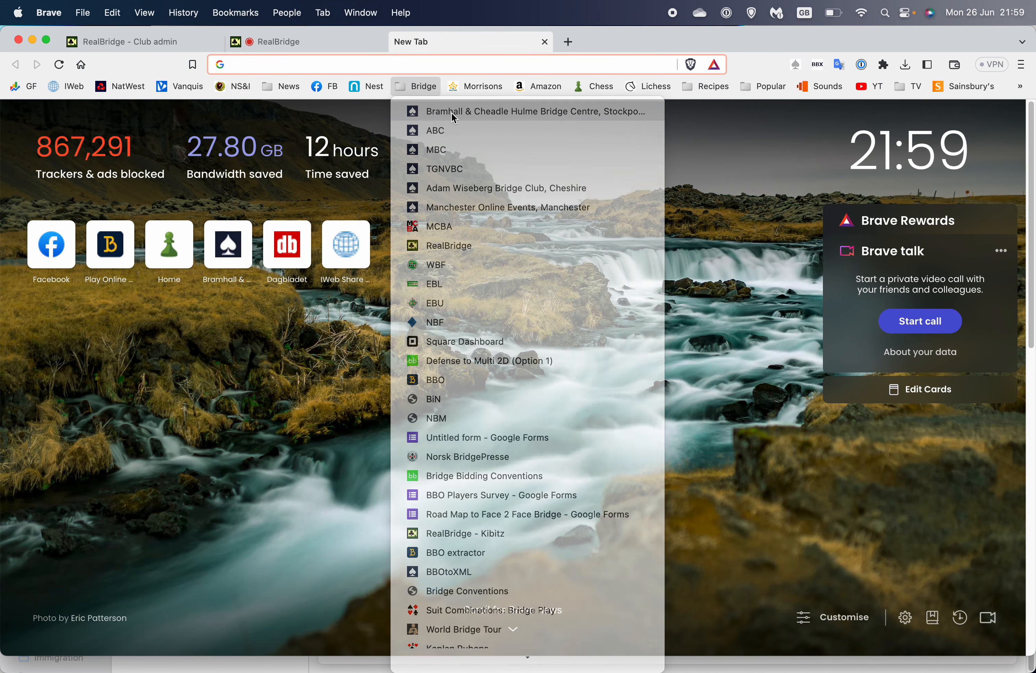
scroll(122, 485, "down", 3)
scroll(123, 485, "down", 5)
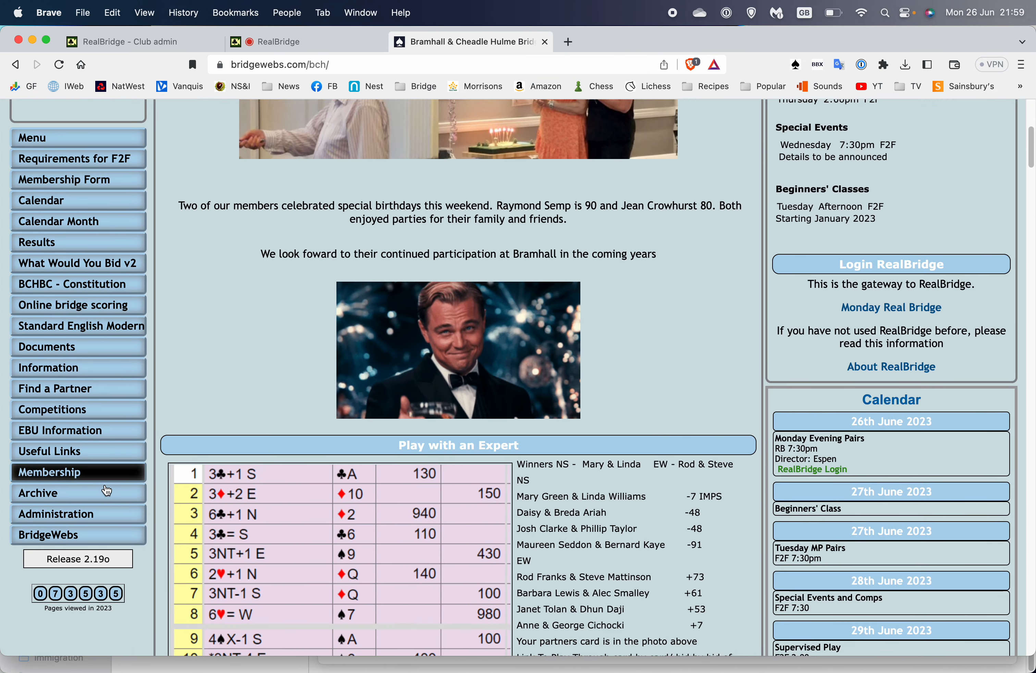
left_click(72, 517)
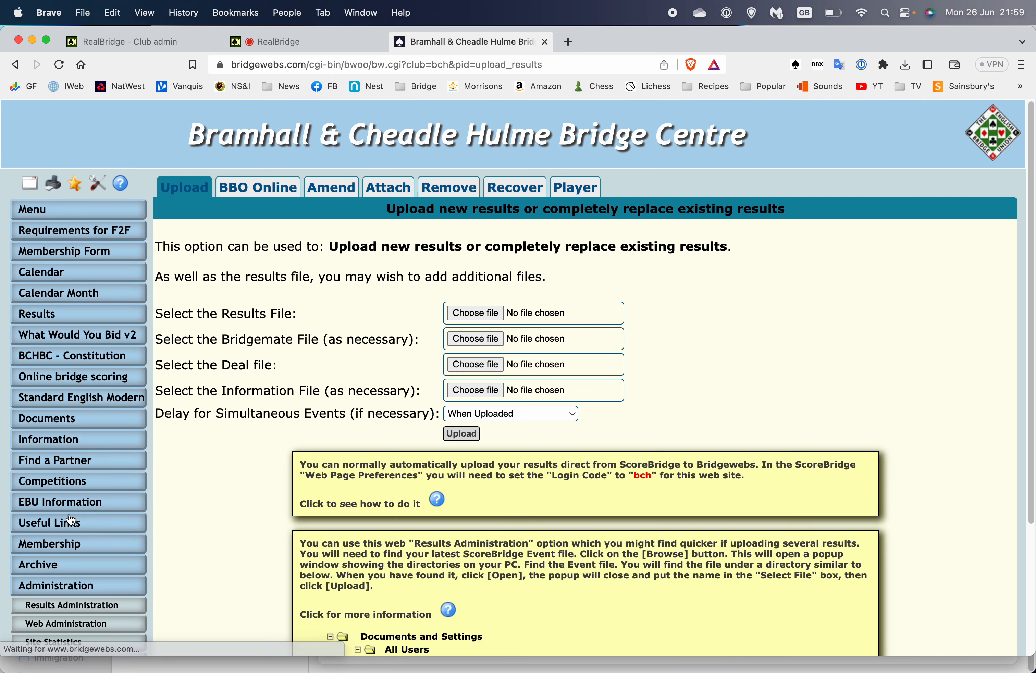
left_click(477, 315)
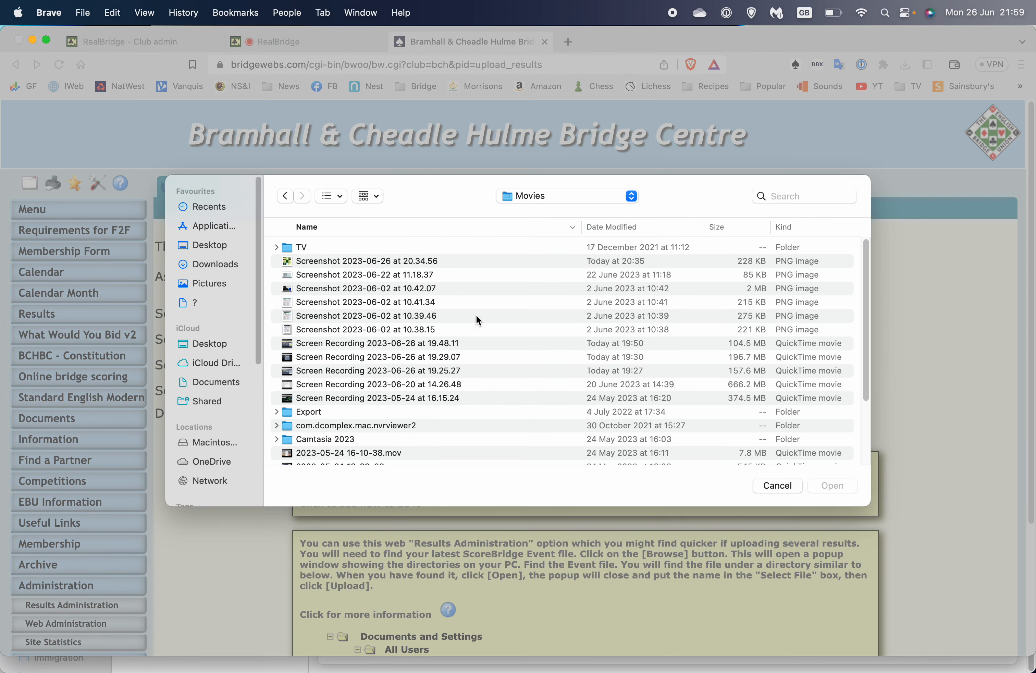
left_click(218, 265)
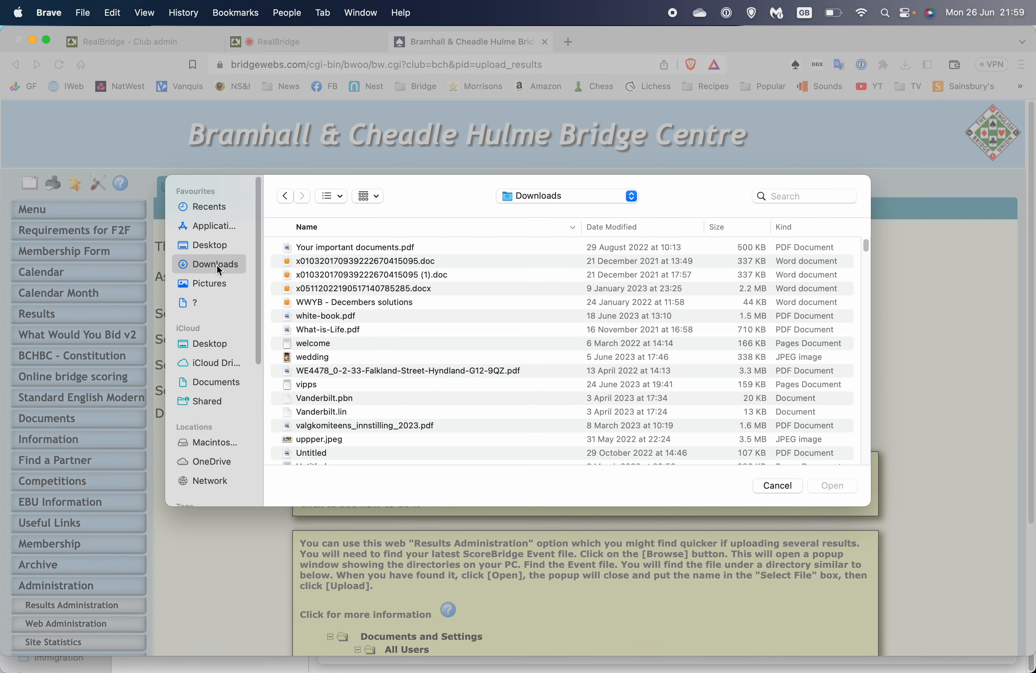
left_click(660, 231)
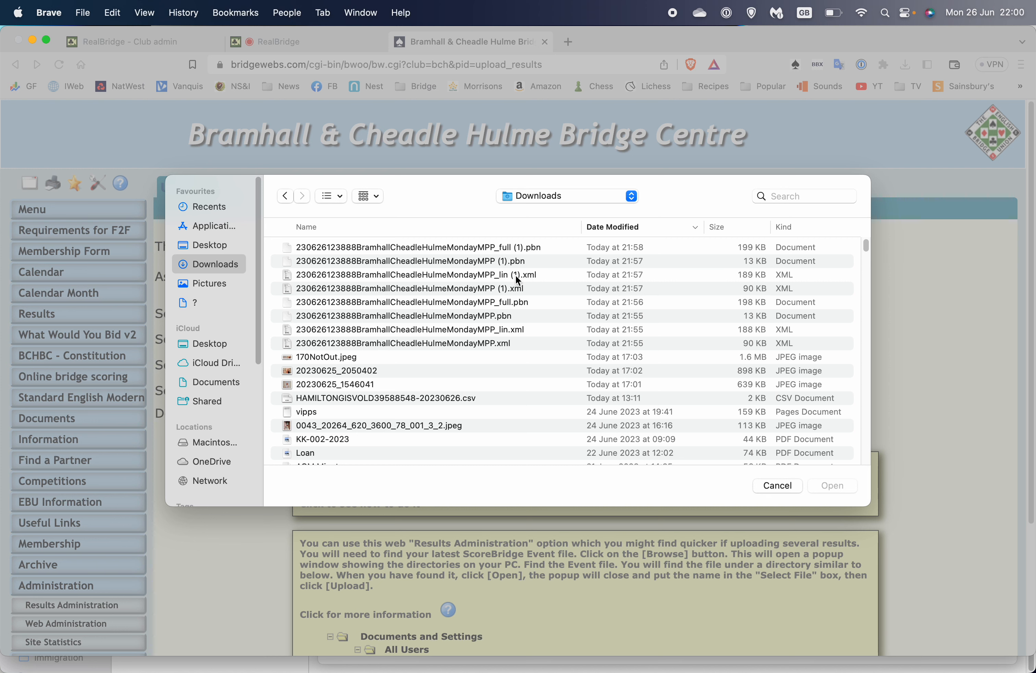
left_click(489, 280)
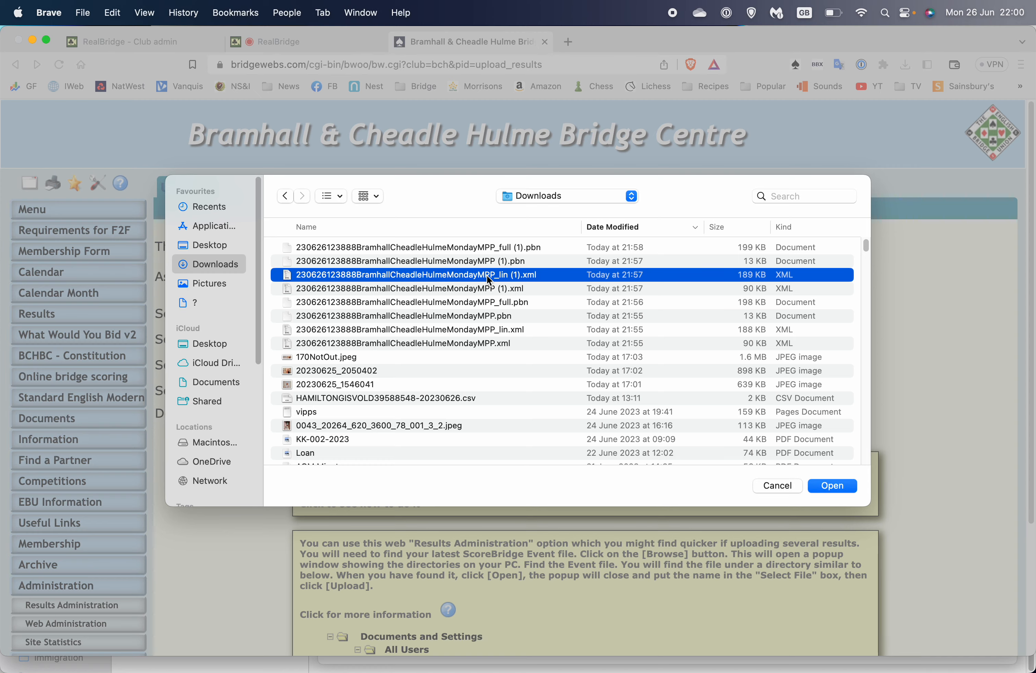
left_click(834, 485)
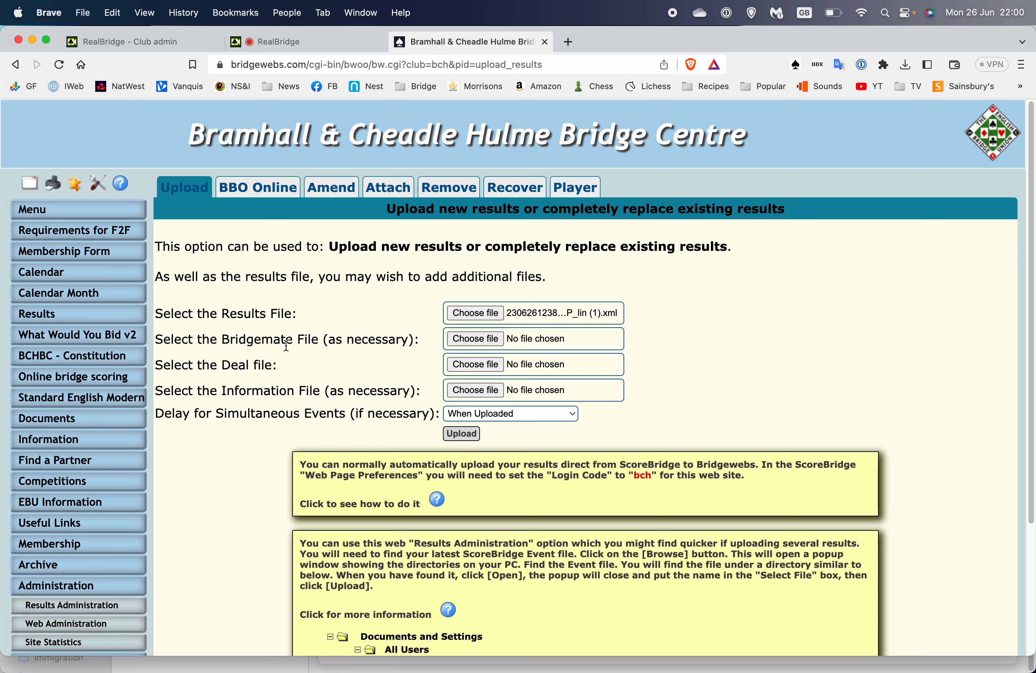
left_click(494, 365)
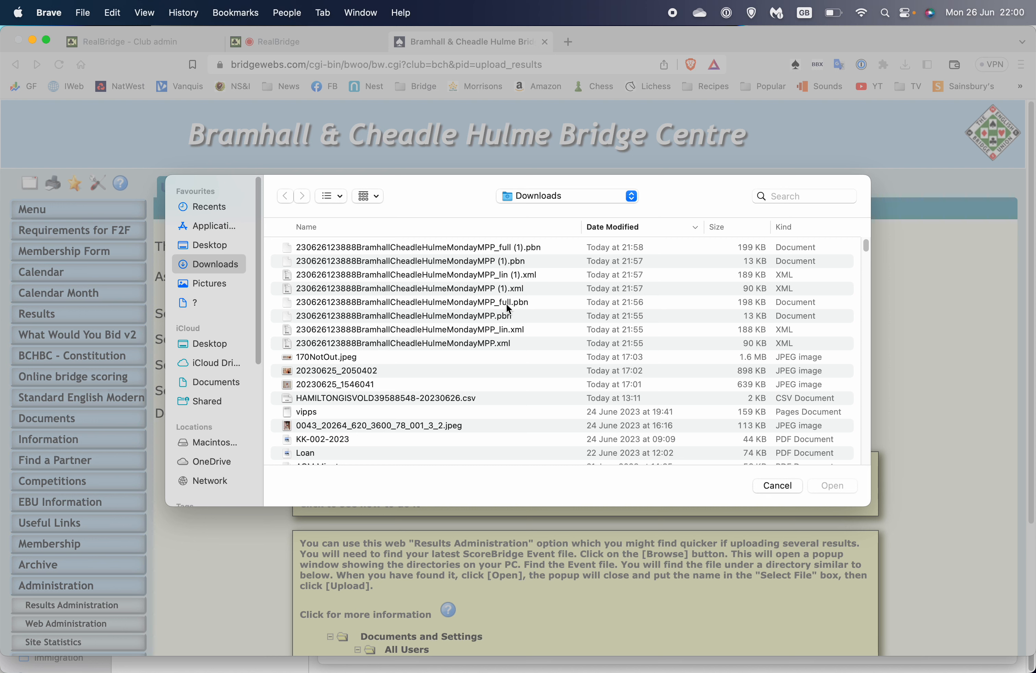
left_click(496, 251)
left_click(841, 484)
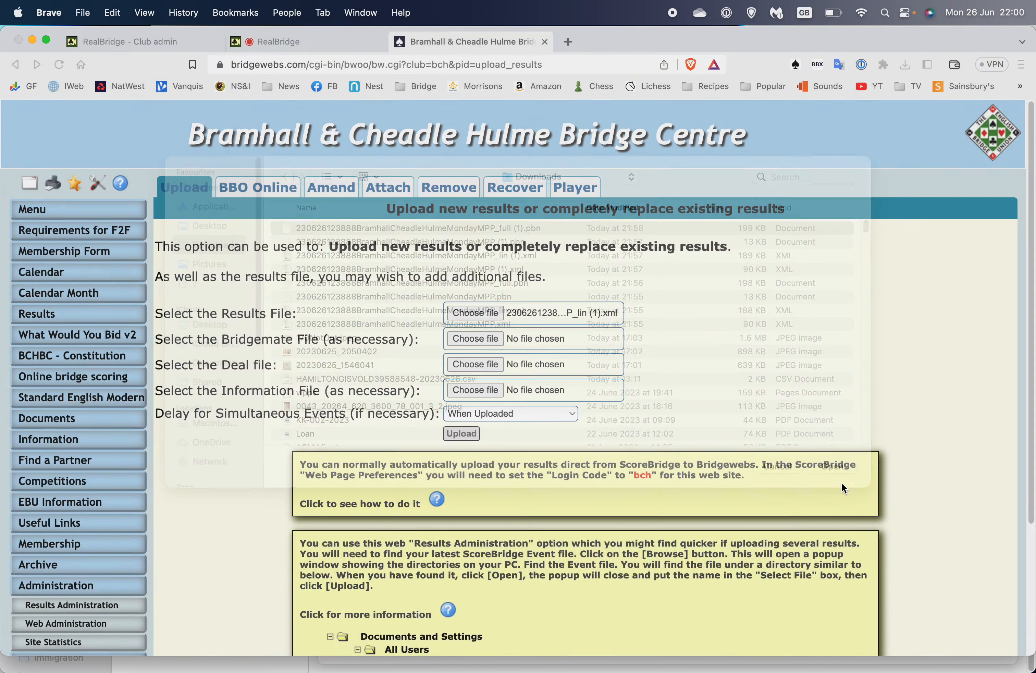
Upload the chosen files and attach the results to the Monday Evening Pairs calendar entry.
left_click(470, 437)
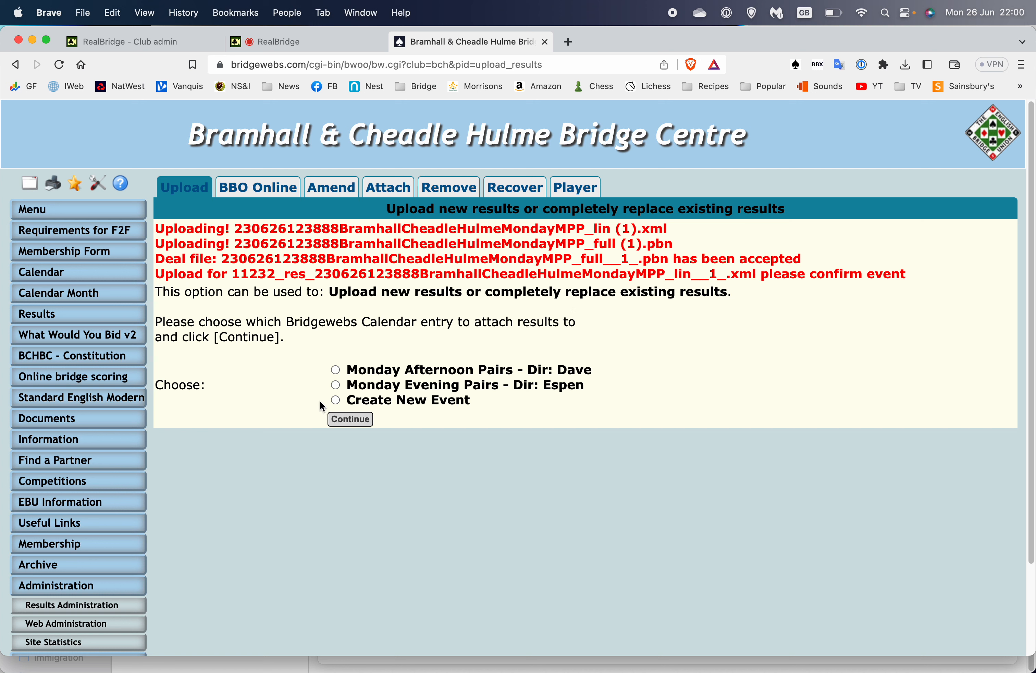
left_click(335, 385)
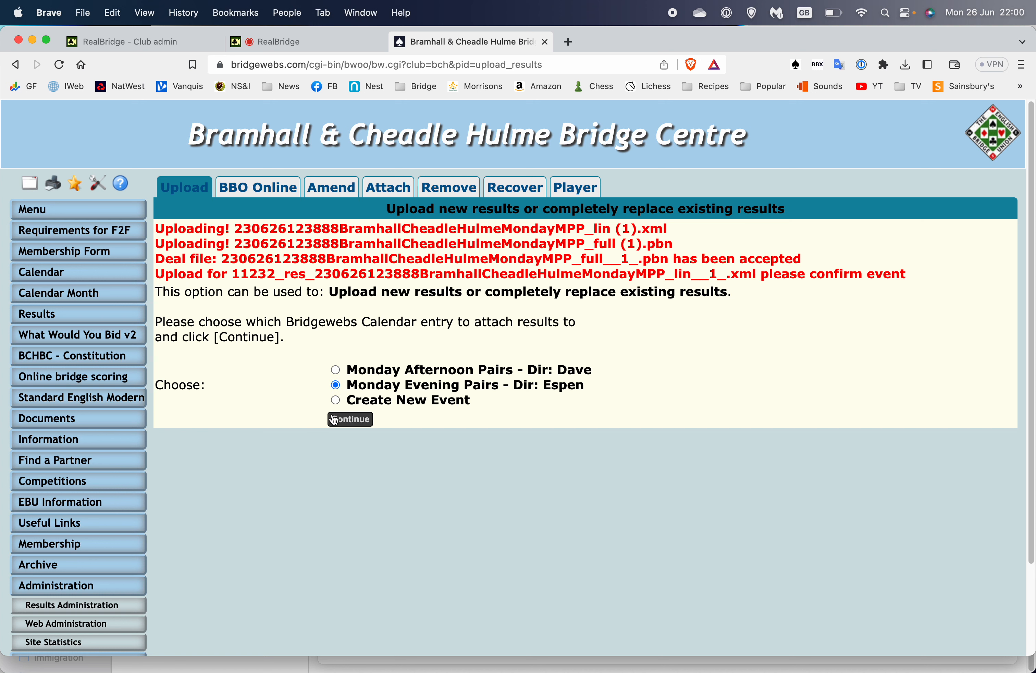
left_click(354, 420)
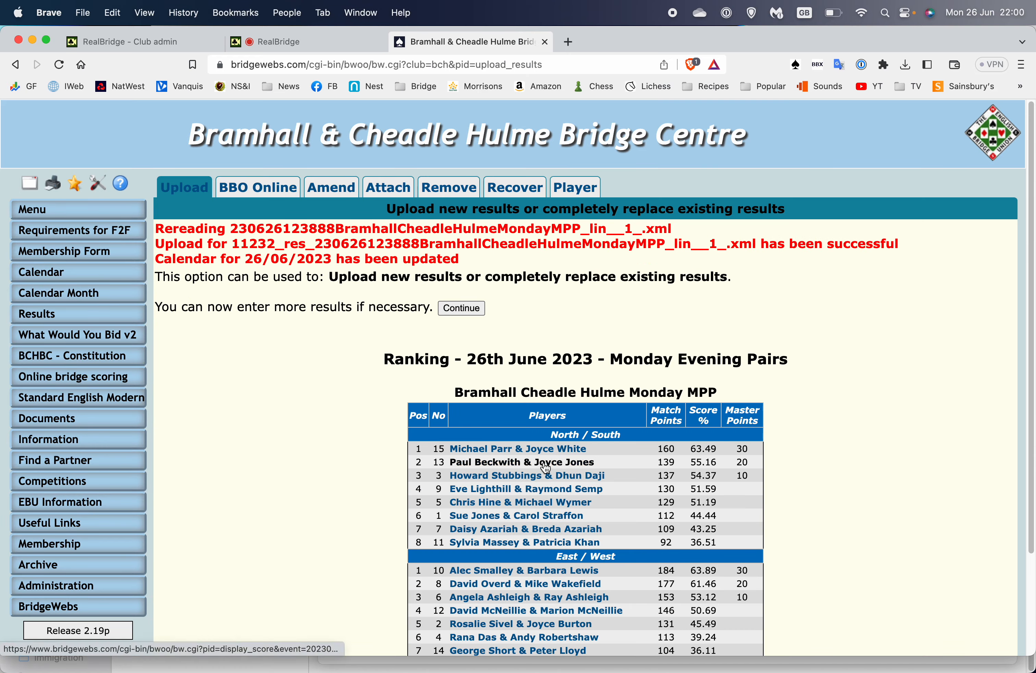
Review the uploaded ranking and open the 26th June 2023 Monday Evening Pairs results from the club's home page.
scroll(604, 462, "down", 3)
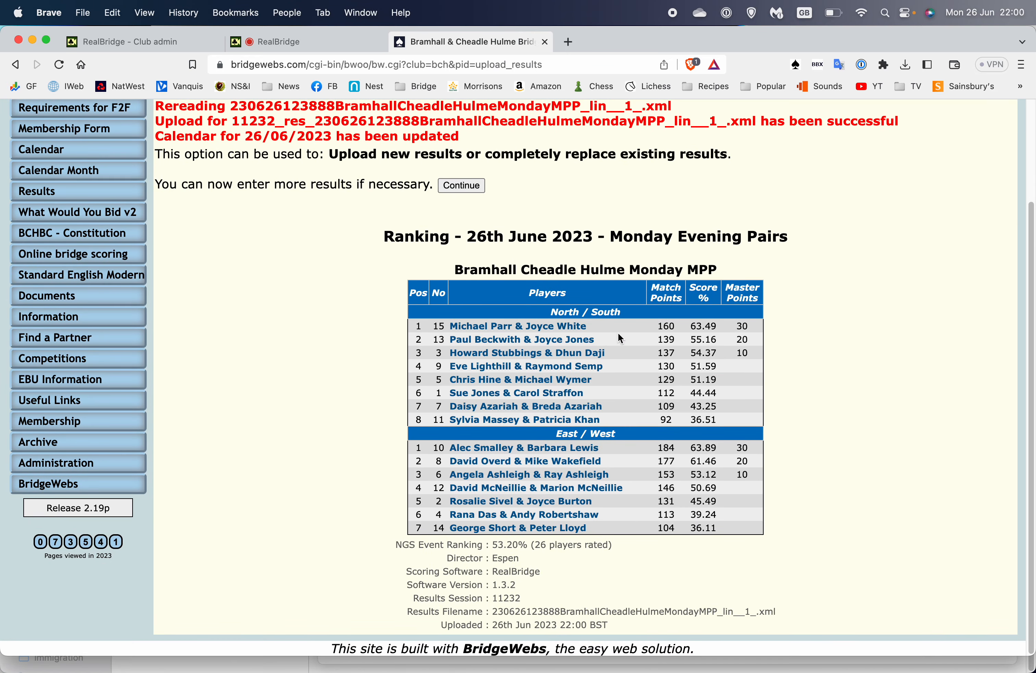
scroll(620, 333, "up", 3)
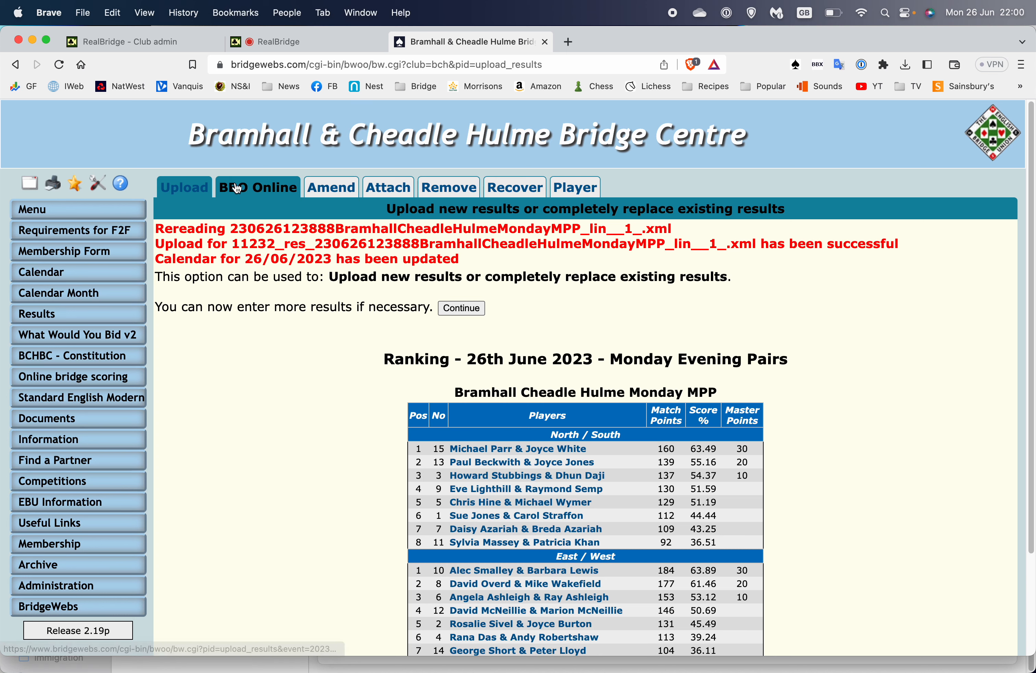
left_click(60, 208)
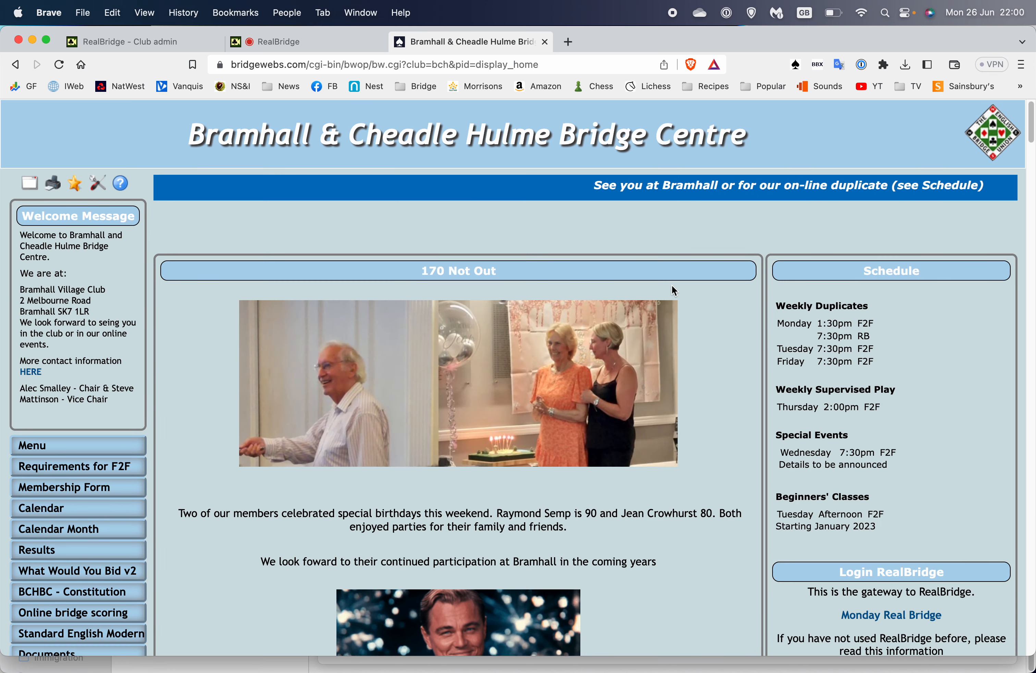
scroll(834, 374, "down", 8)
scroll(834, 374, "down", 8)
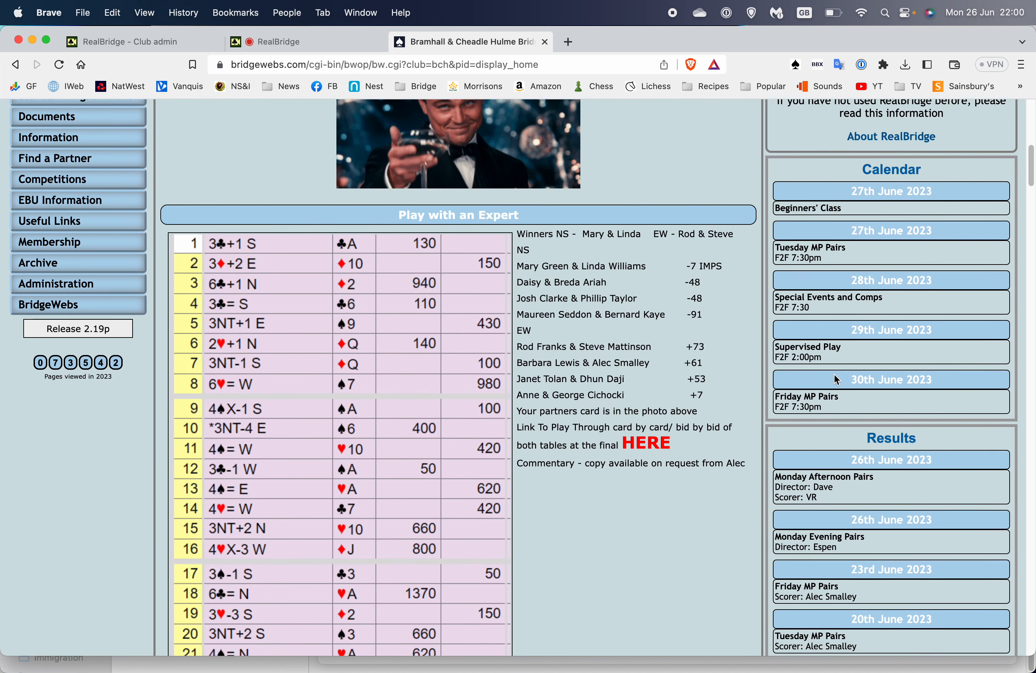
left_click(886, 384)
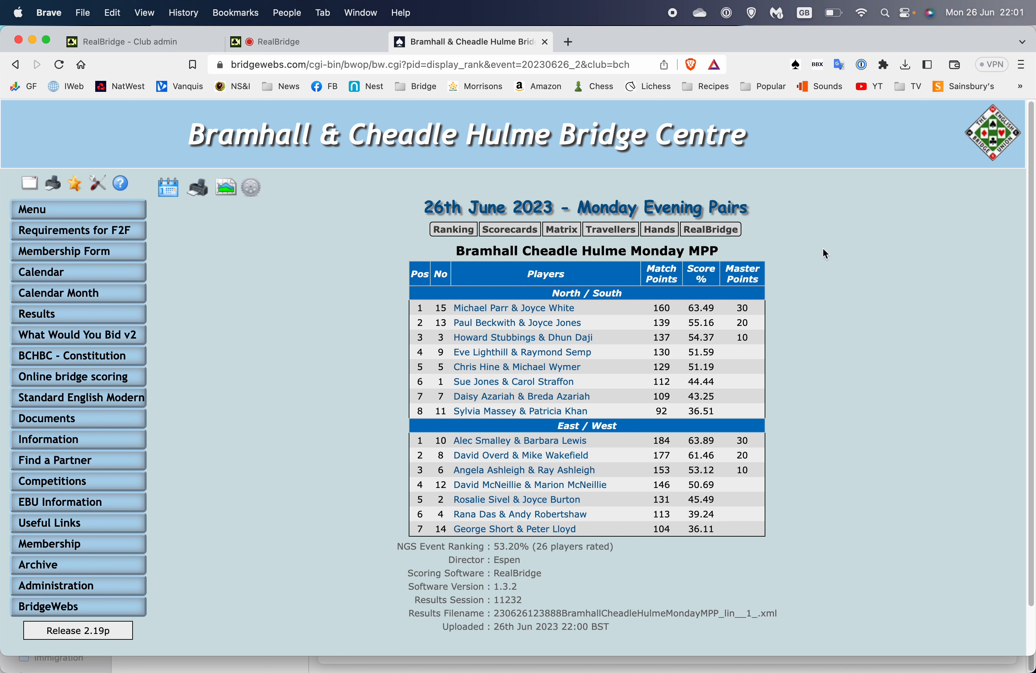
Check the session's scores through the results page's RealBridge link, logging in as a player, and close the RealBridge session and club website tabs.
left_click(731, 236)
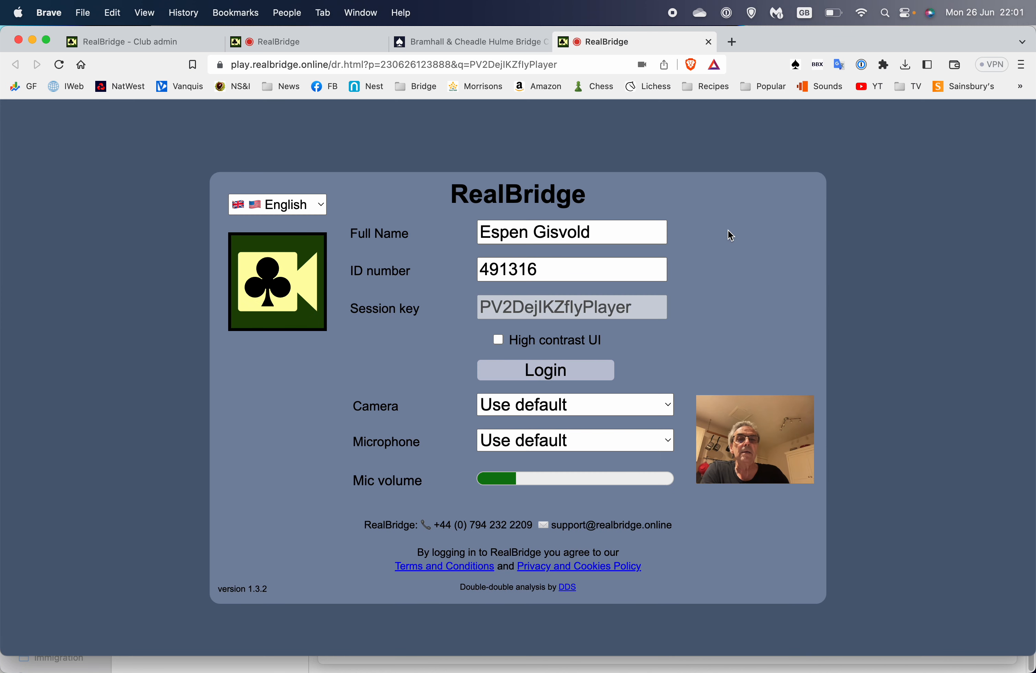
left_click(554, 373)
left_click(988, 121)
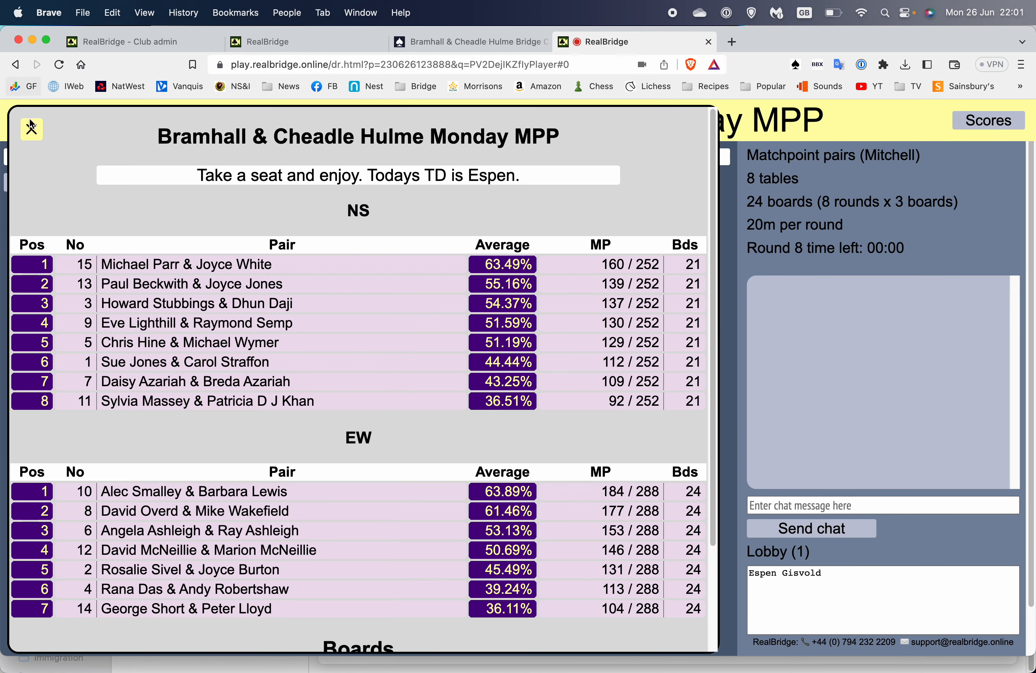
left_click(31, 130)
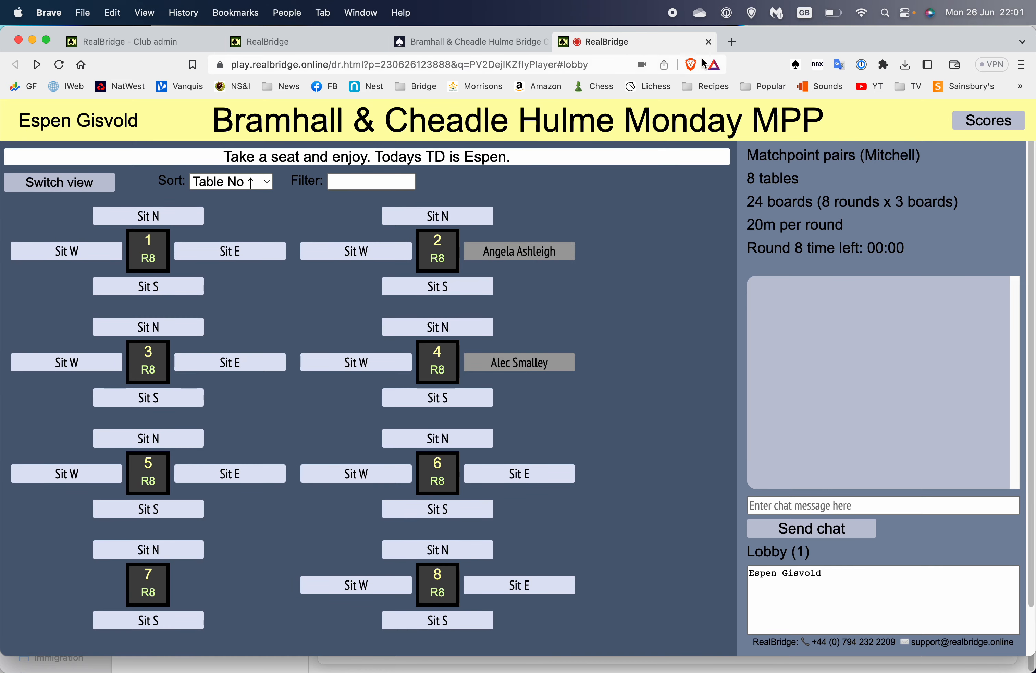
left_click(709, 42)
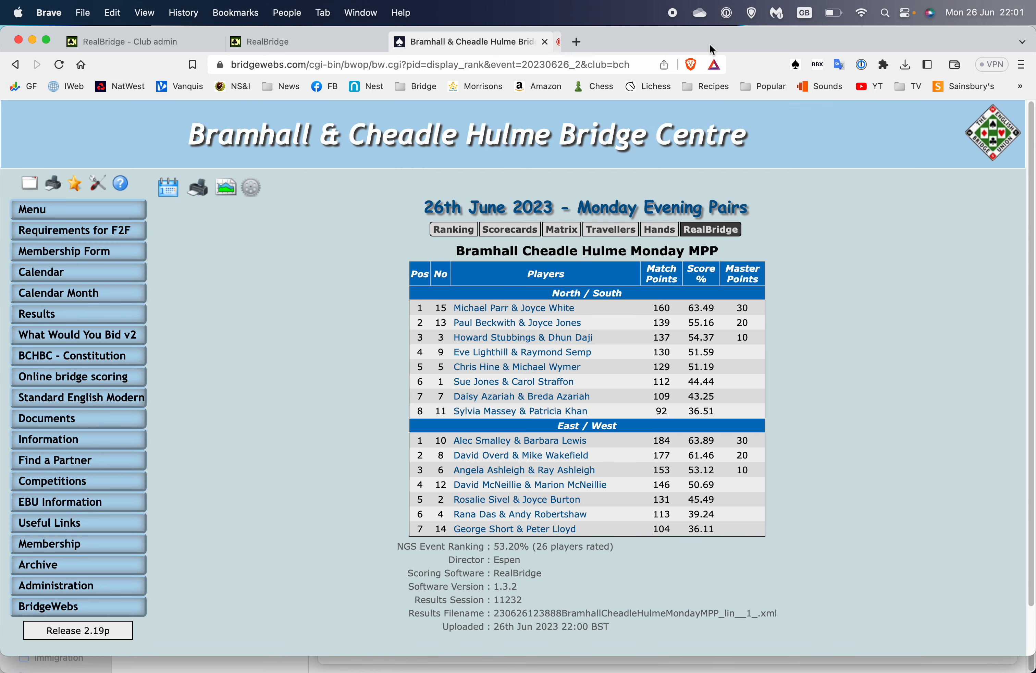
left_click(544, 42)
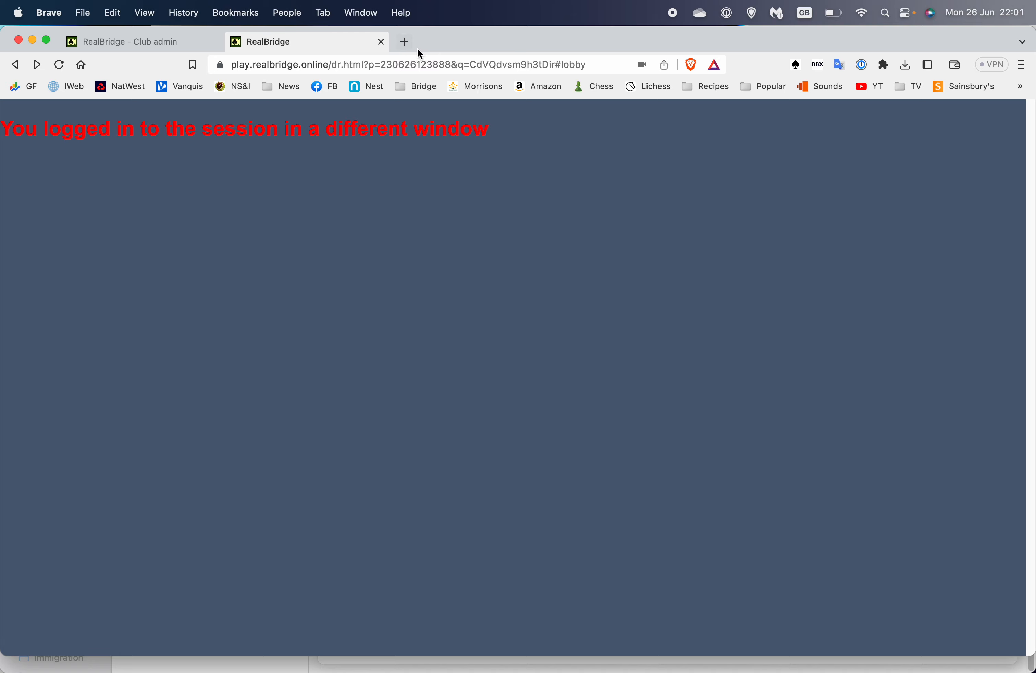
left_click(381, 42)
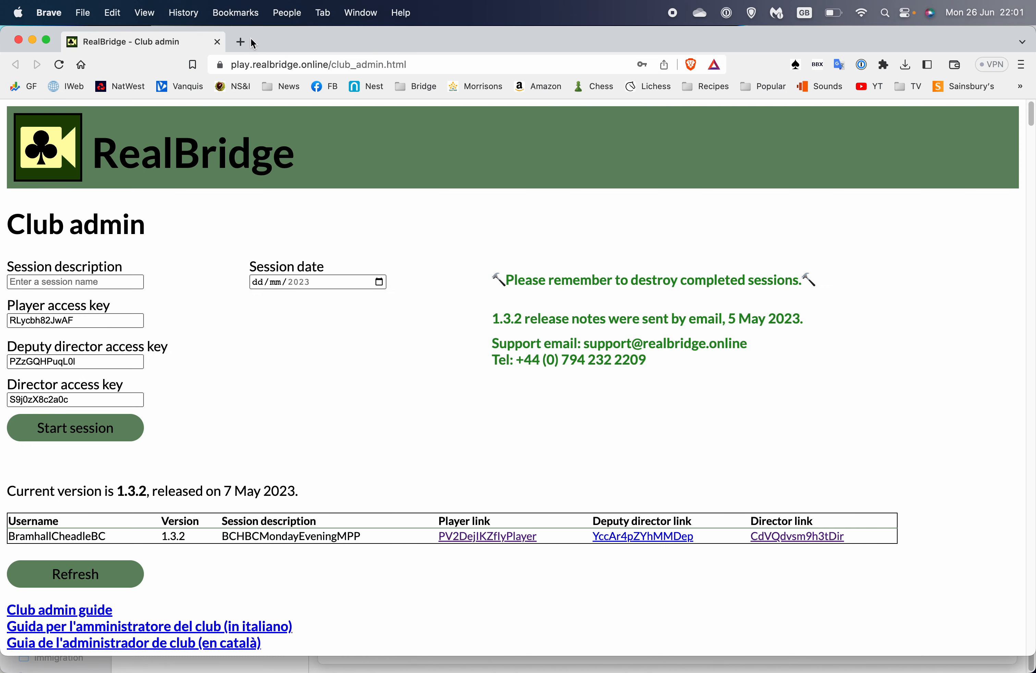
Open the EBU website in a new tab and log in to My EBU with the club's saved EBU number and password.
left_click(240, 41)
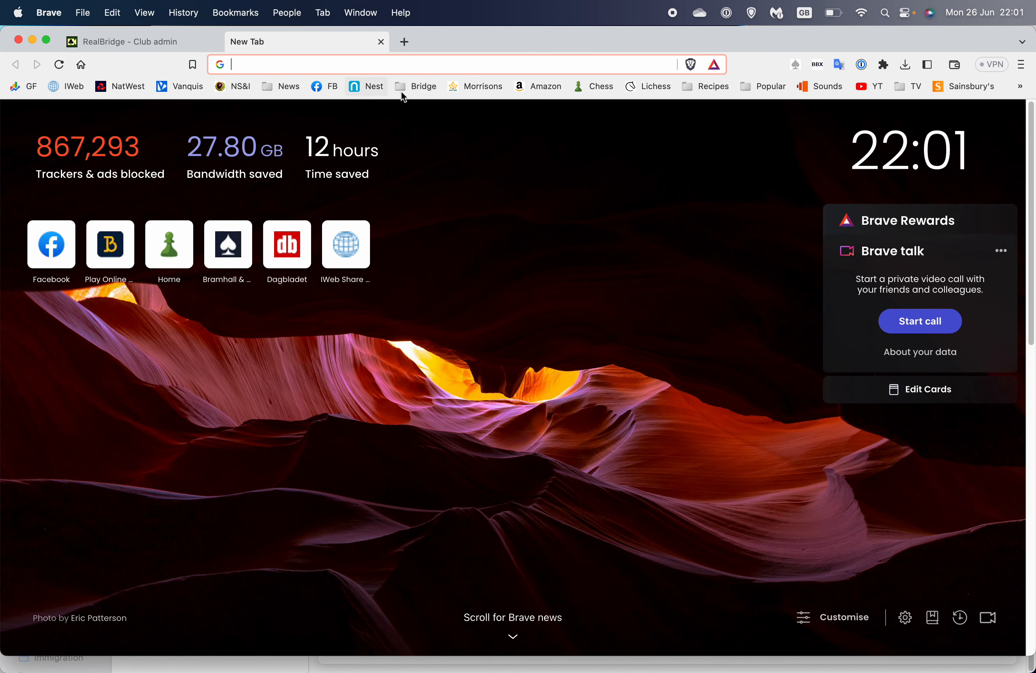
left_click(411, 89)
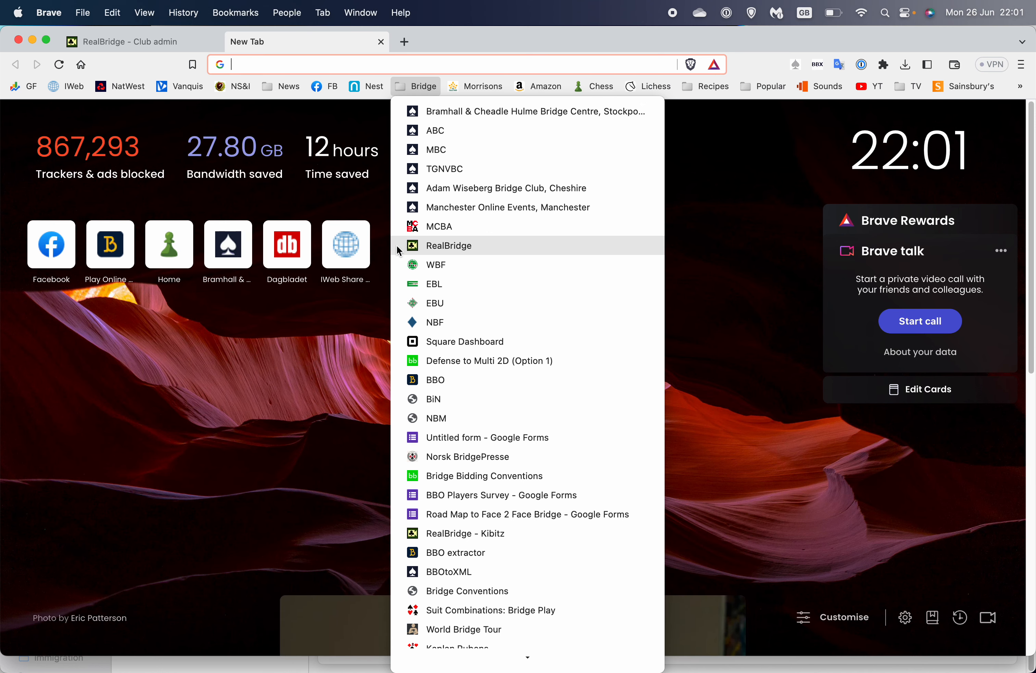
left_click(443, 304)
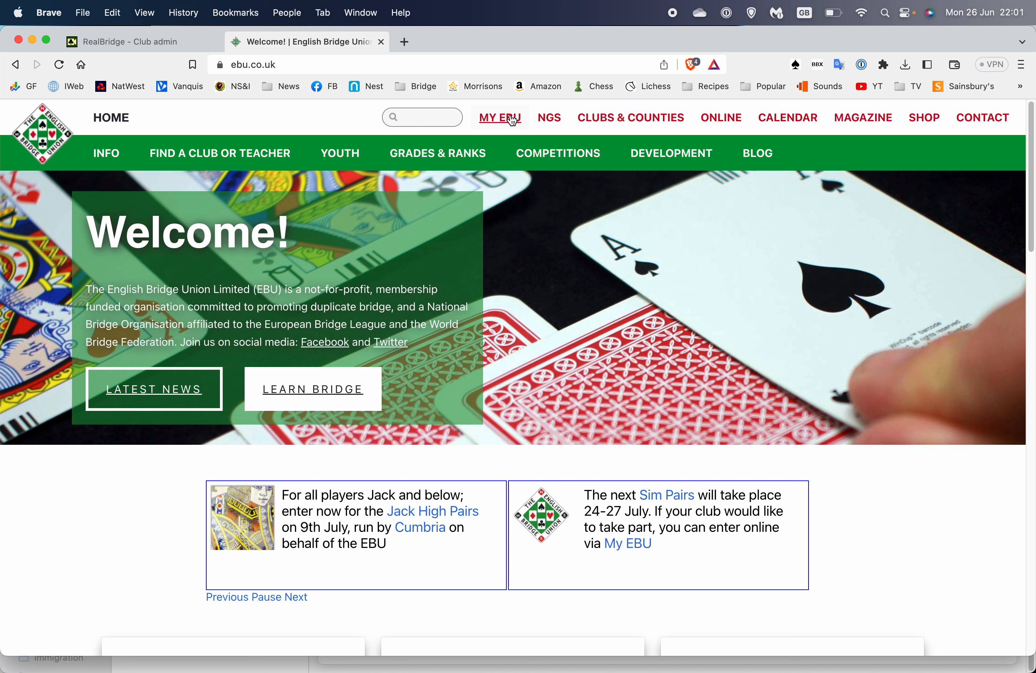
left_click(513, 119)
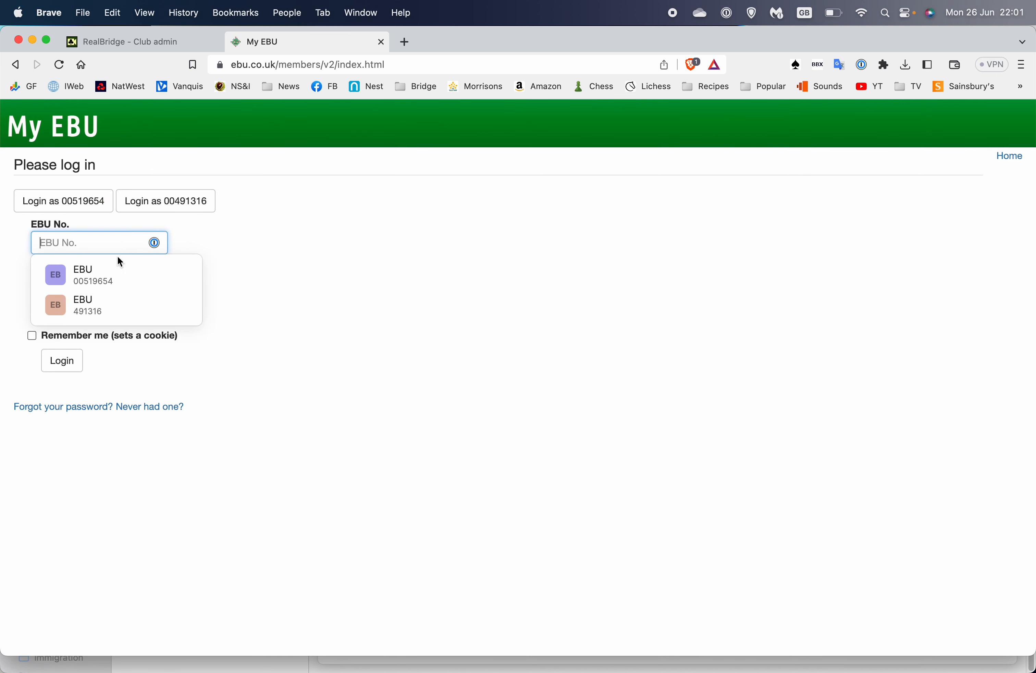
left_click(127, 279)
left_click(65, 369)
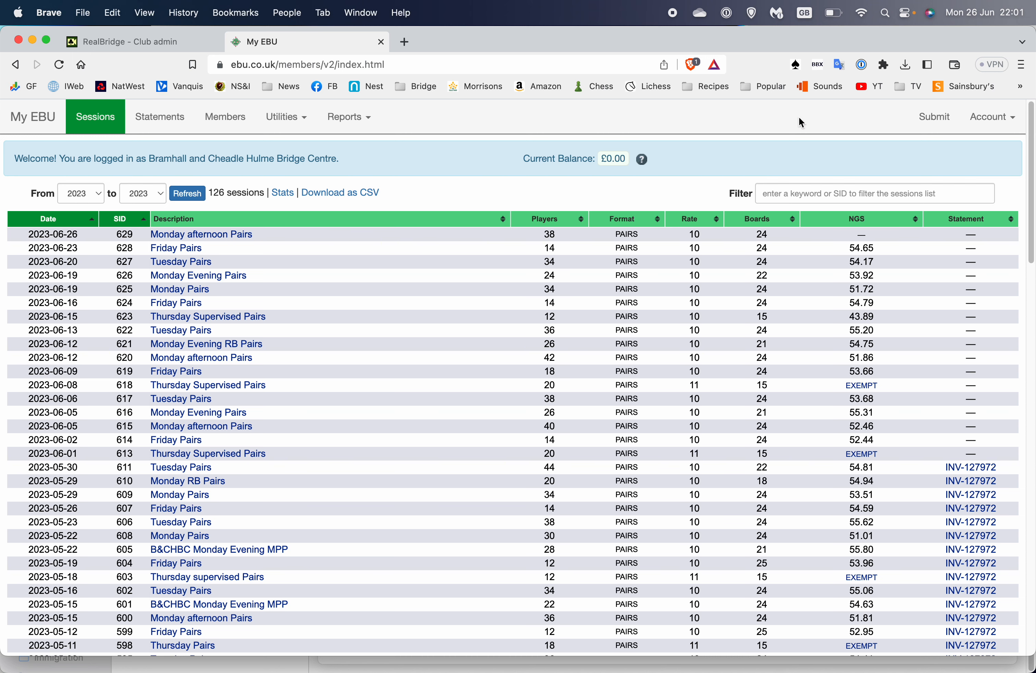
left_click(934, 118)
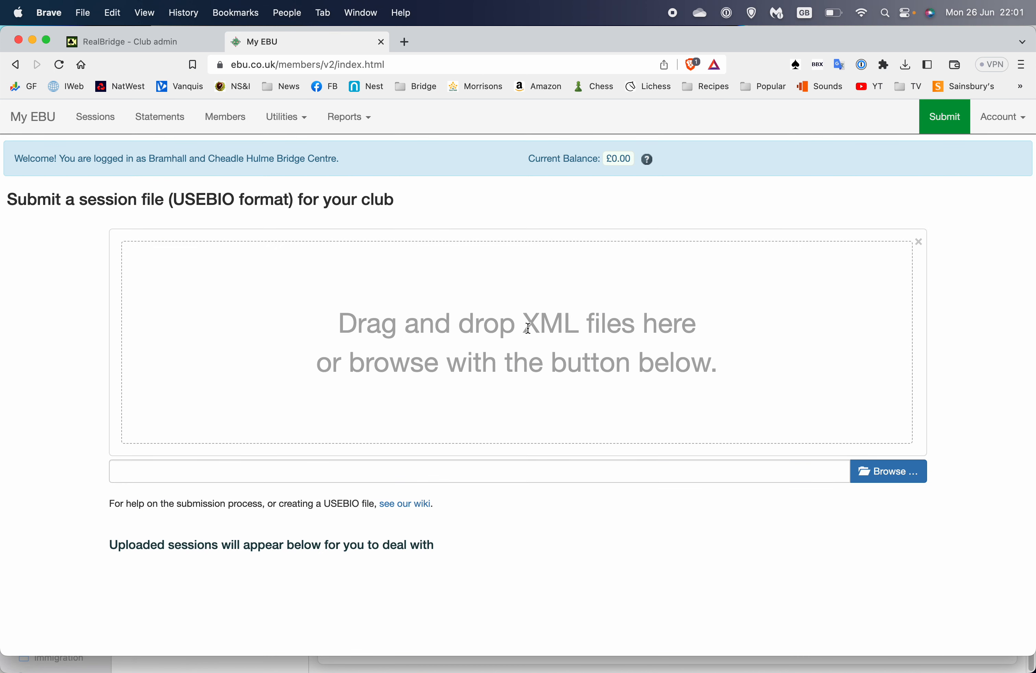
left_click(891, 479)
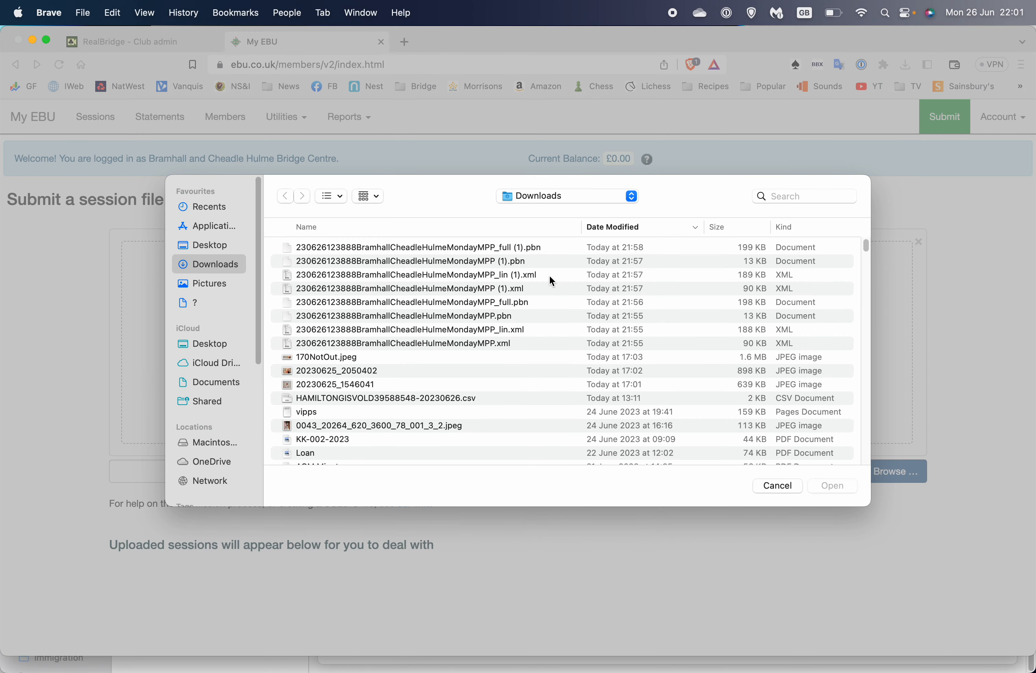
left_click(485, 287)
left_click(834, 486)
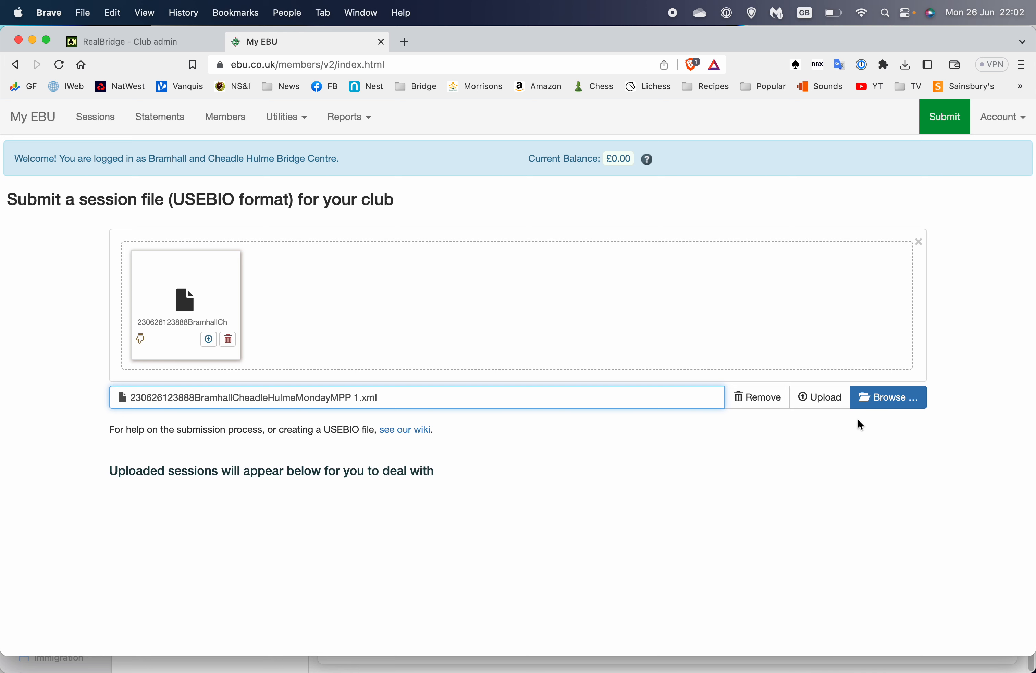
left_click(821, 397)
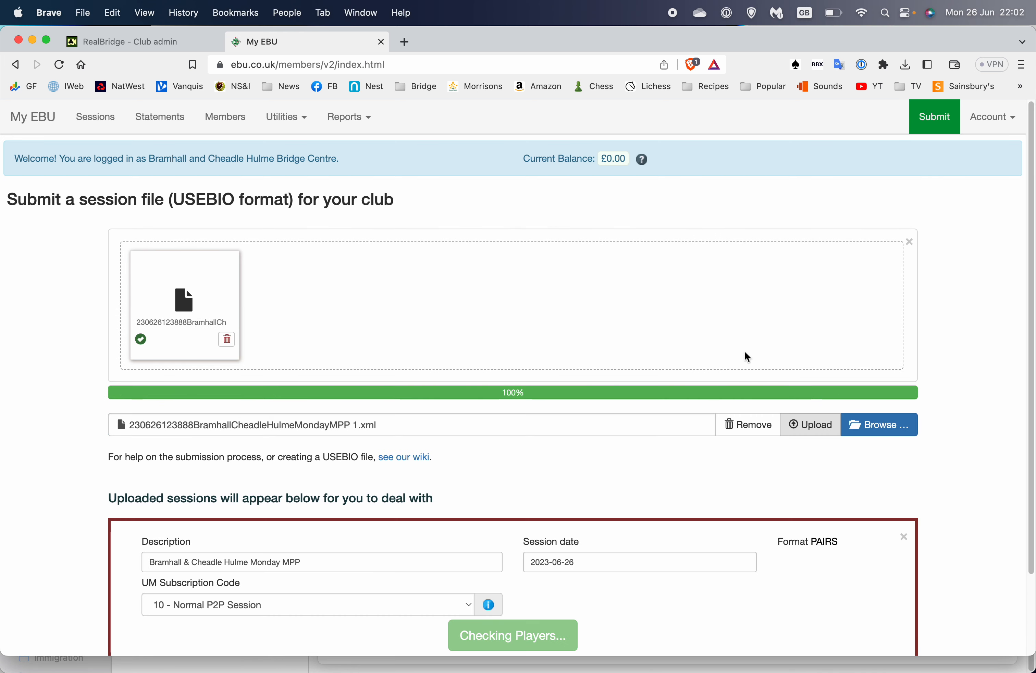
Confirm proceeding despite the possible same-date duplicate and submit the Bramhall & Cheadle Hulme Monday MPP session as 10 - Normal P2P Session.
scroll(732, 341, "down", 3)
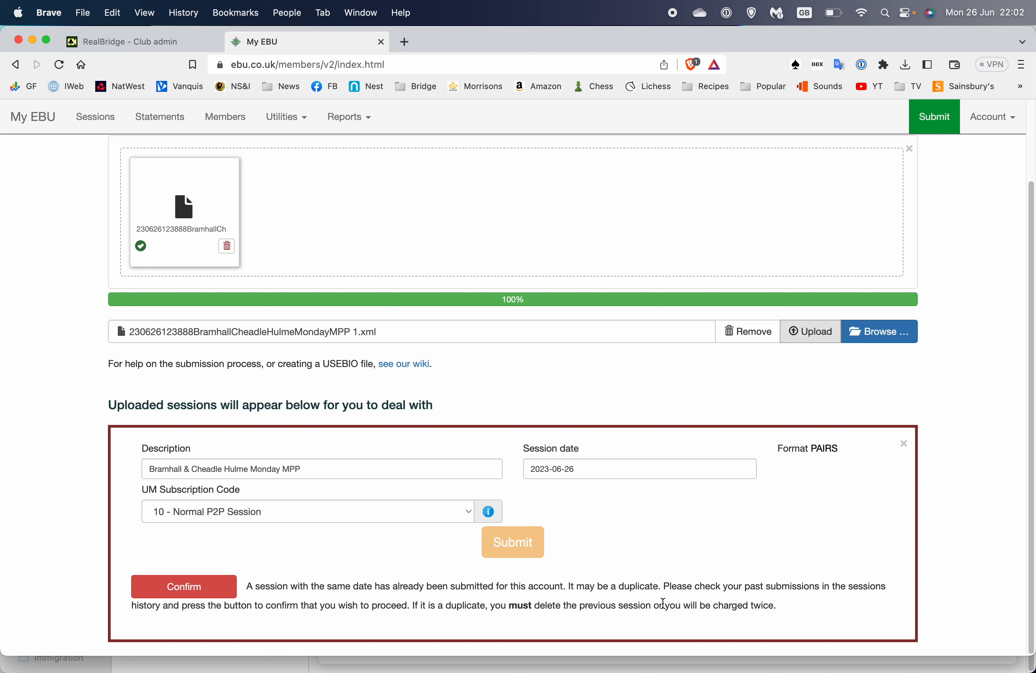
left_click(197, 590)
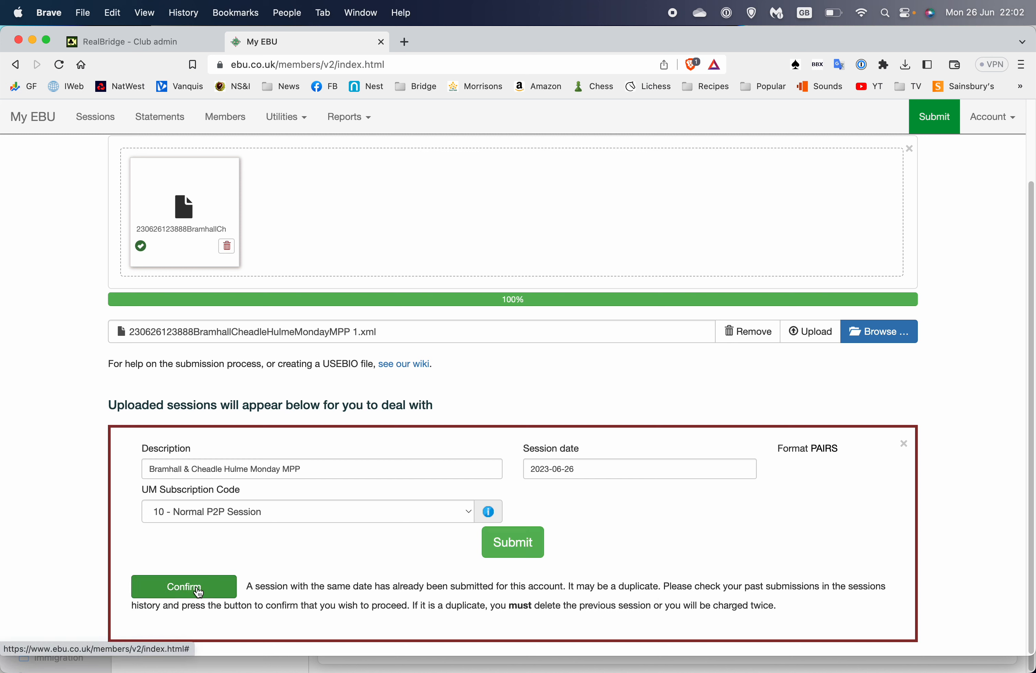
left_click(526, 553)
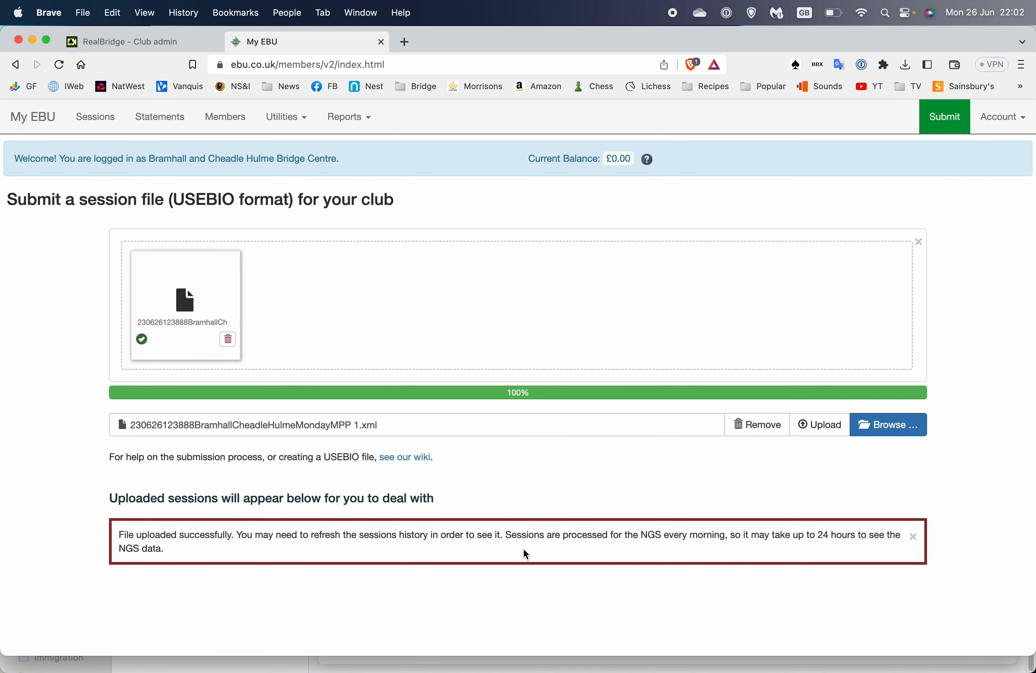
Refresh the 2023 sessions list and examine the submitted Monday MPP session's results.
left_click(92, 120)
left_click(189, 195)
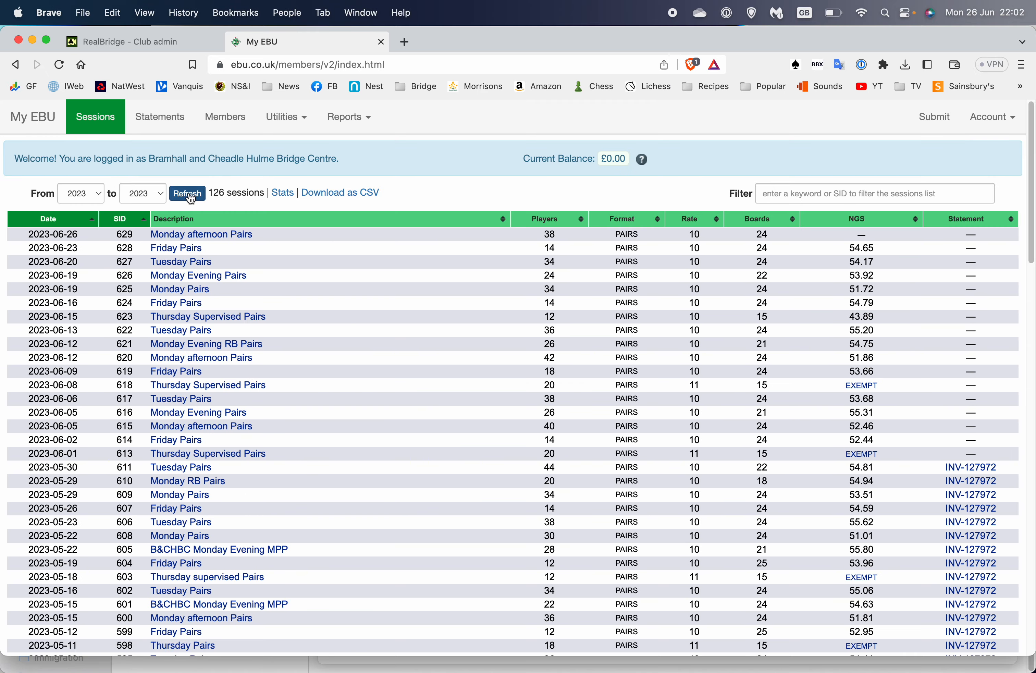
left_click(288, 235)
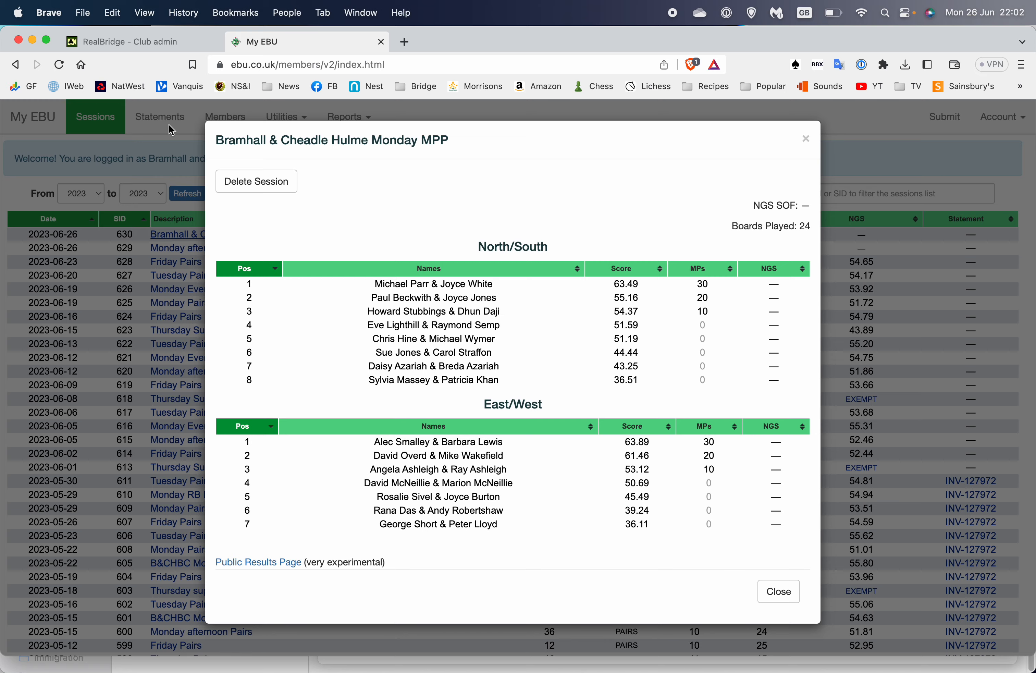
left_click(806, 140)
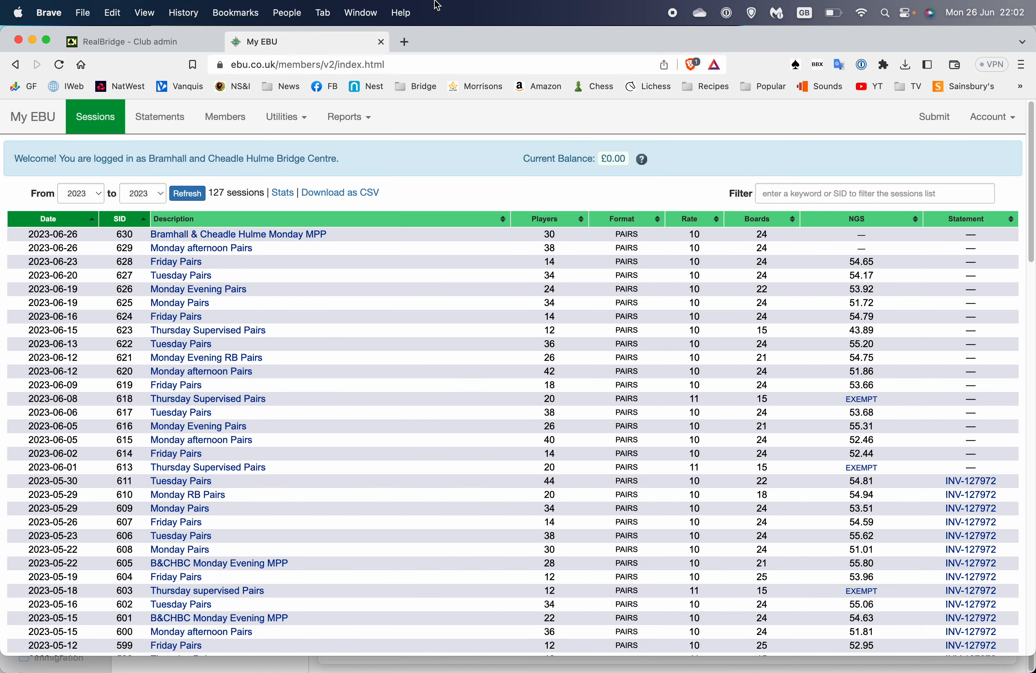
Close the My EBU and RealBridge club admin tabs and clear the remaining window from the desktop.
left_click(381, 41)
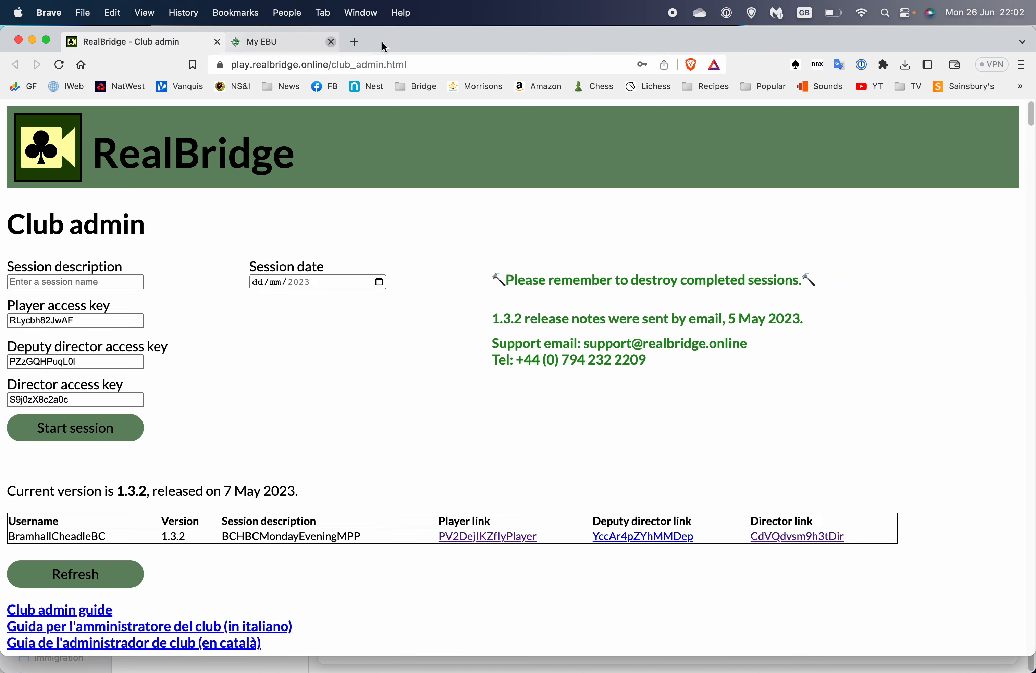
left_click(217, 42)
left_click(17, 44)
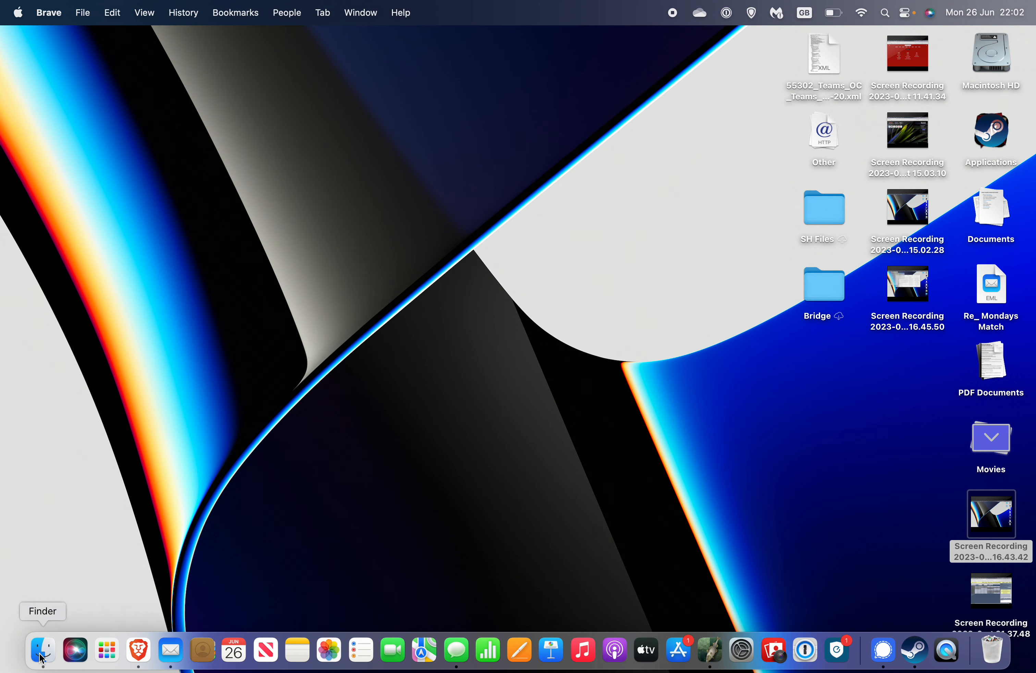
left_click(40, 656)
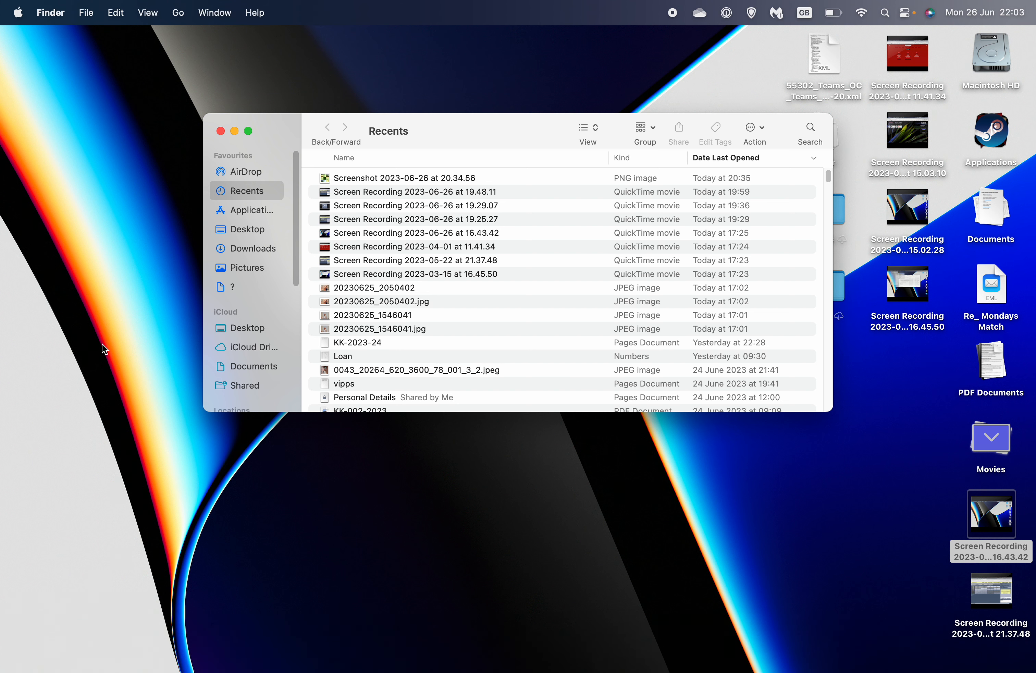
left_click(247, 253)
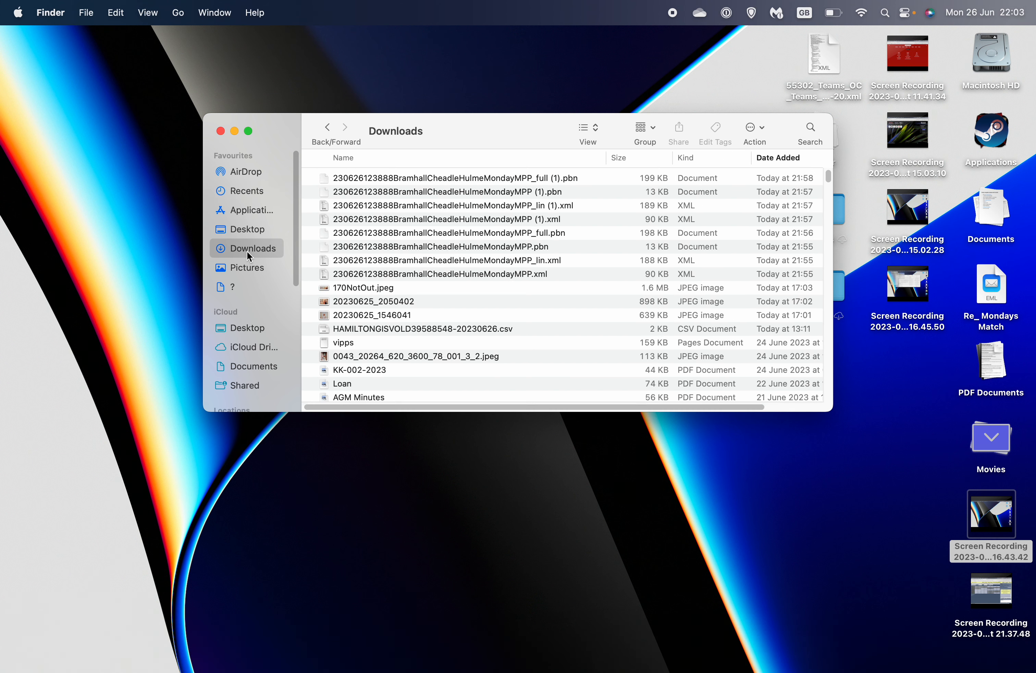
left_click(352, 180)
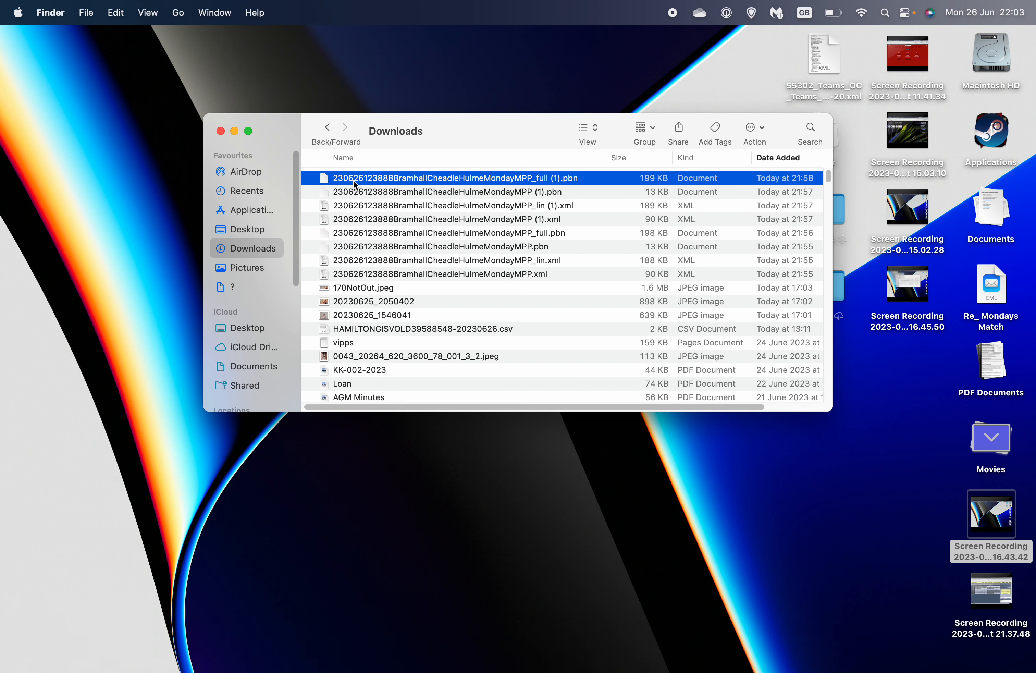
left_click(462, 274, "shift")
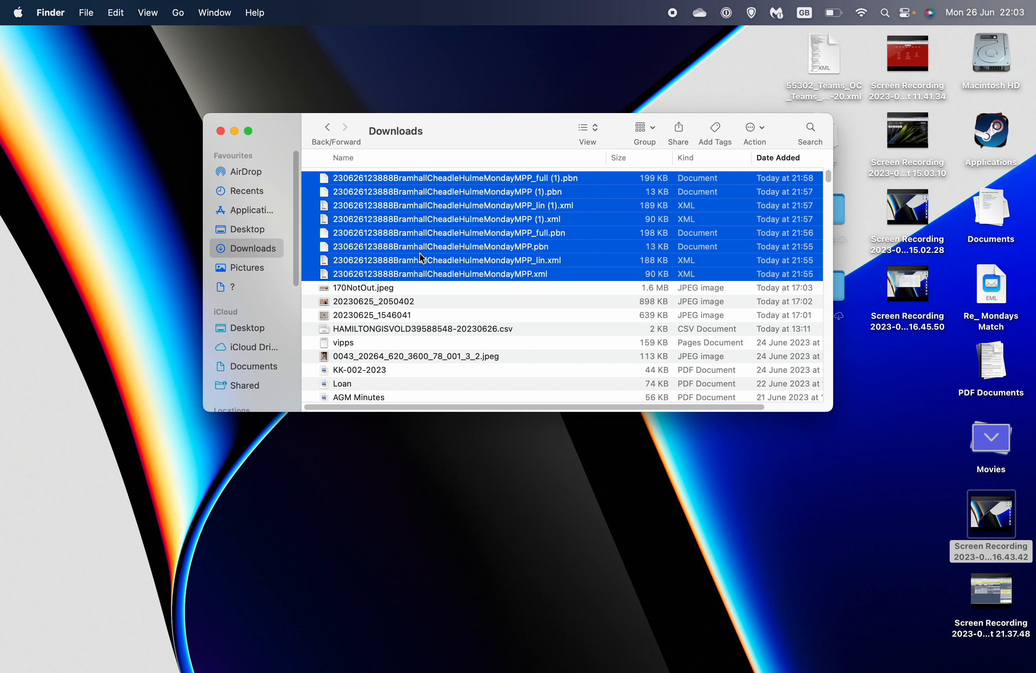
Examine the monthly folders under BCHBC Results in OneDrive, including the contents of 2023_04.
scroll(260, 318, "down", 3)
scroll(260, 318, "down", 2)
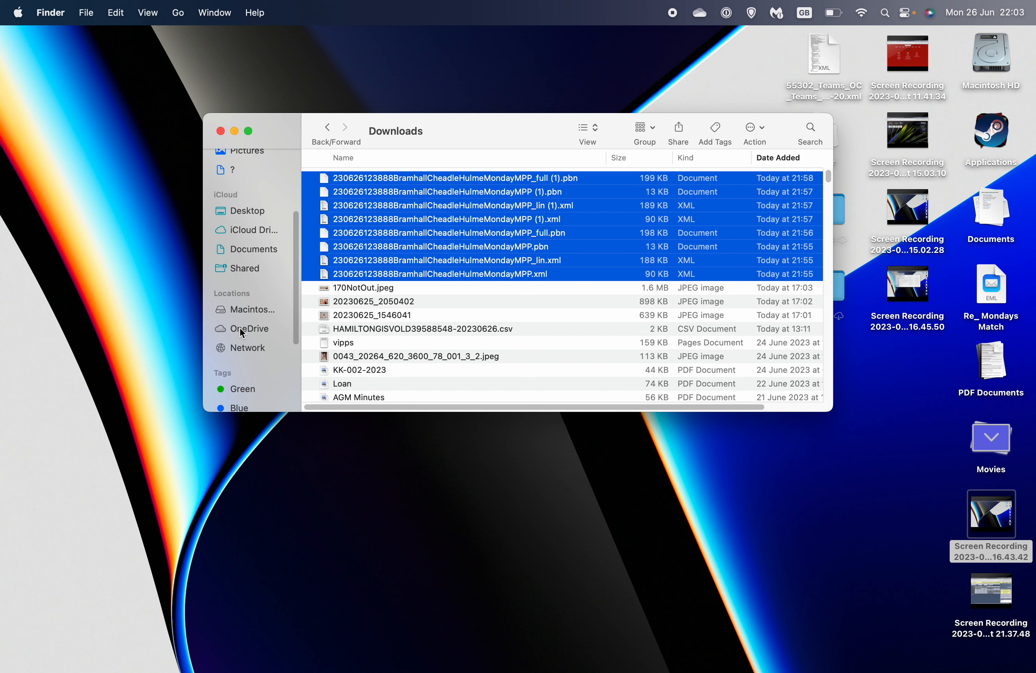
left_click(240, 328)
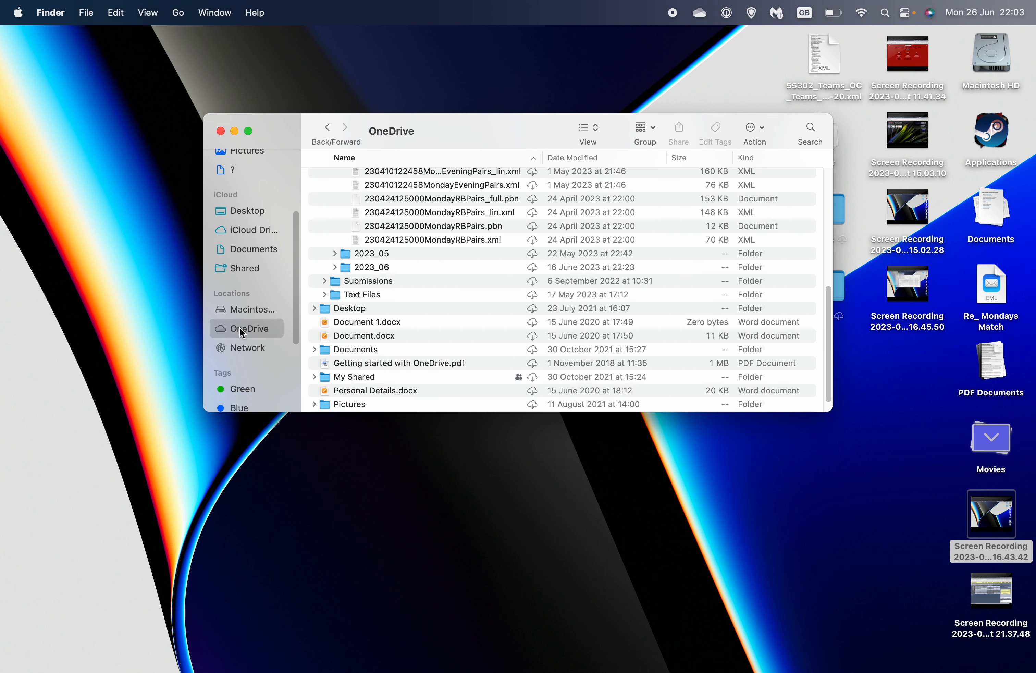
scroll(438, 256, "down", 2)
scroll(438, 256, "up", 10)
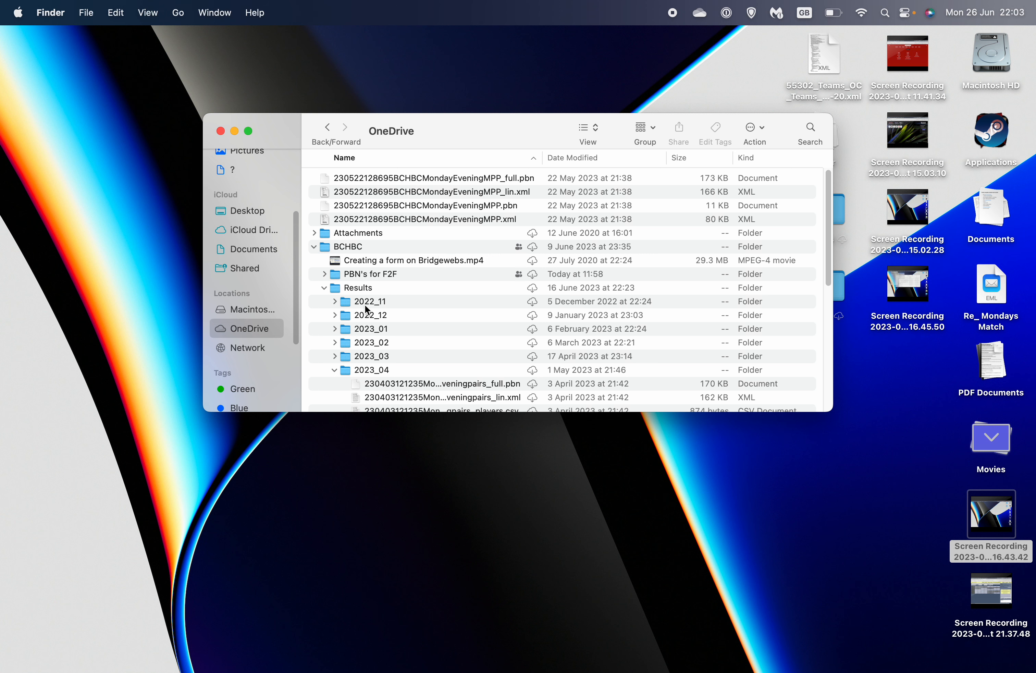
scroll(405, 312, "down", 3)
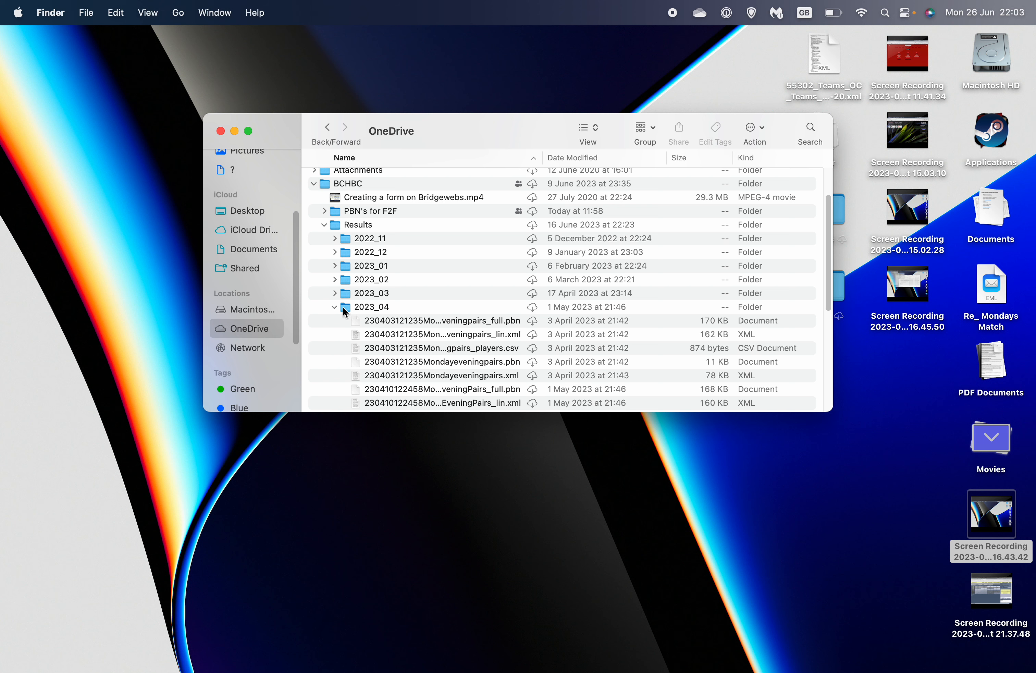
left_click(343, 306)
scroll(467, 299, "down", 5)
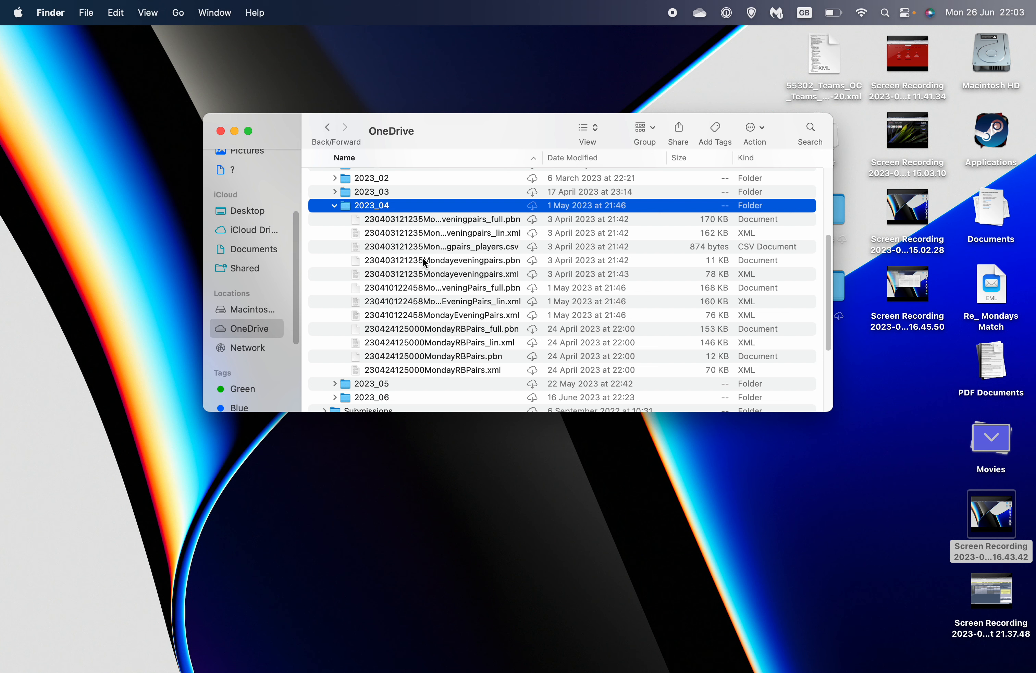
scroll(295, 244, "up", 3)
scroll(352, 178, "up", 2)
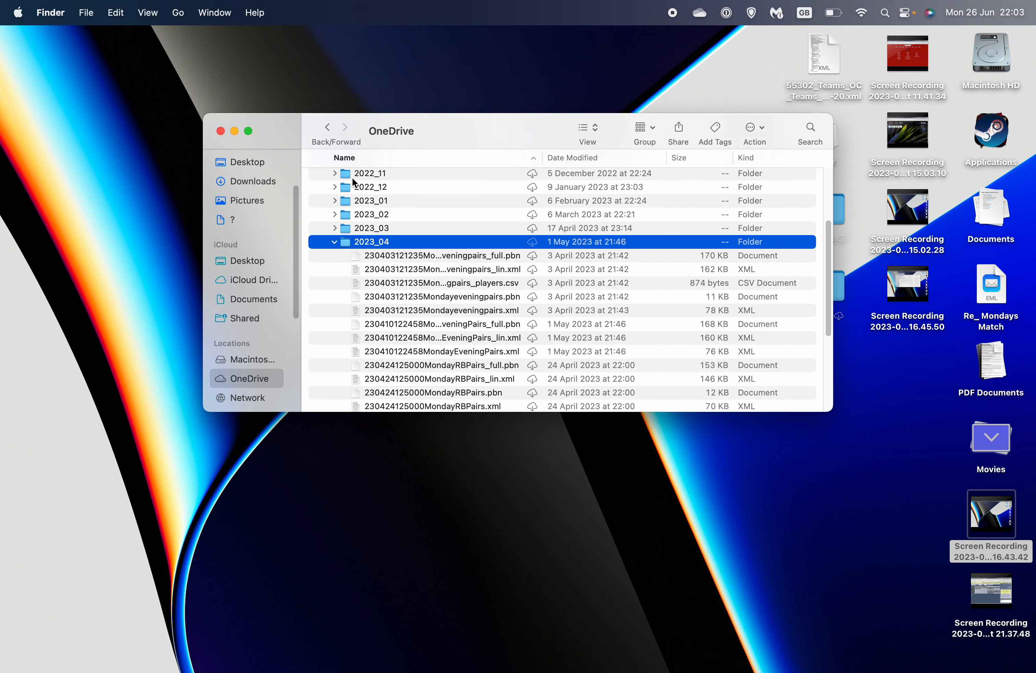
scroll(352, 177, "down", 3)
scroll(240, 192, "down", 2)
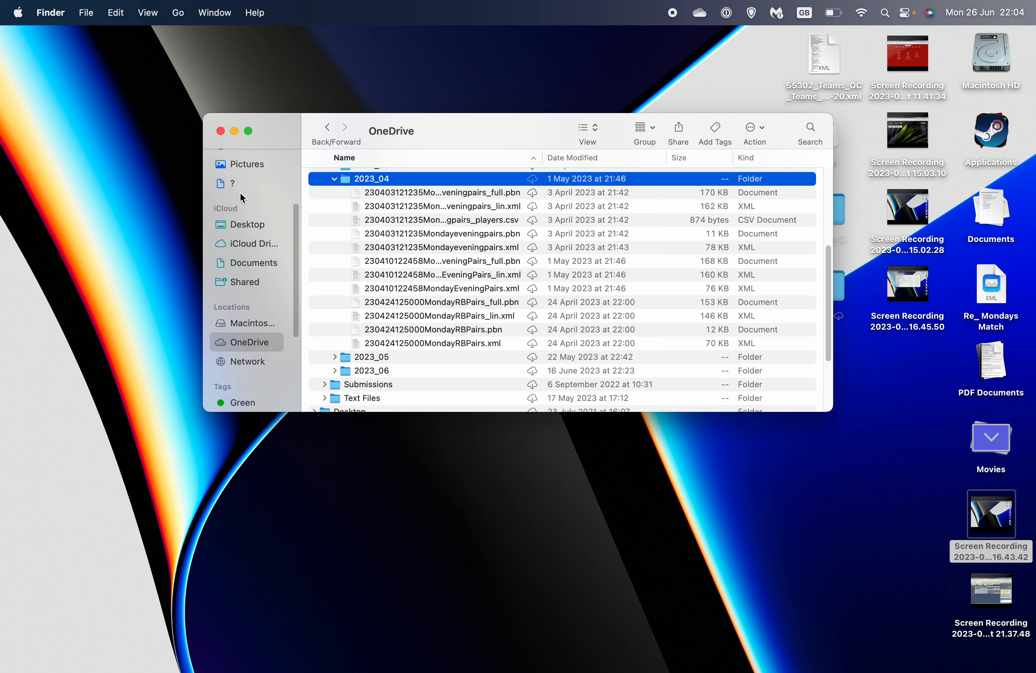
scroll(254, 335, "up", 4)
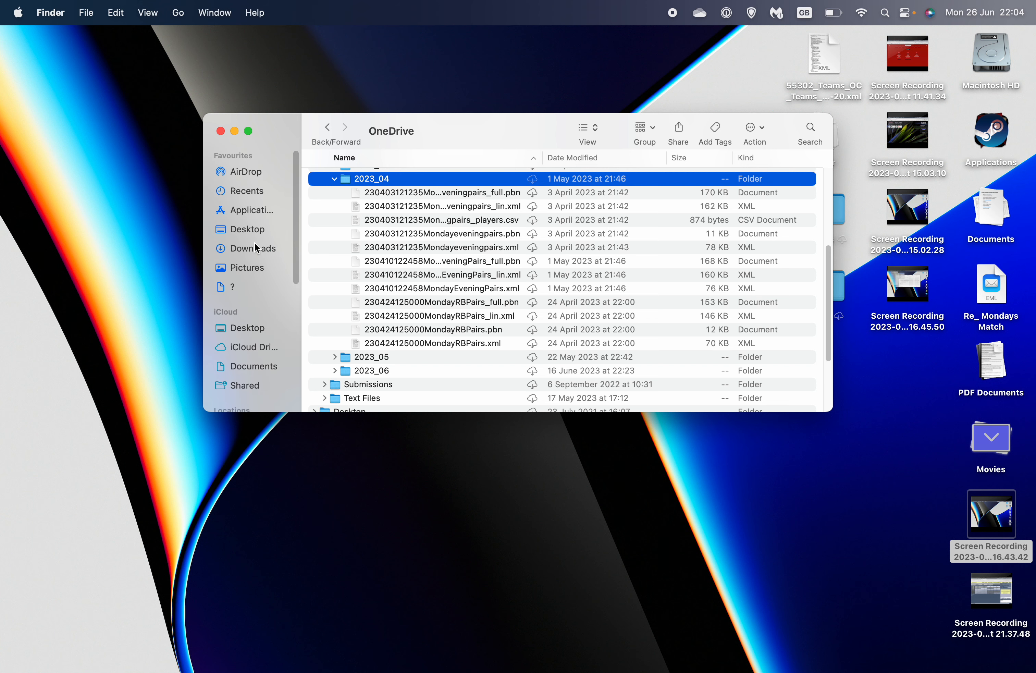
left_click(251, 250)
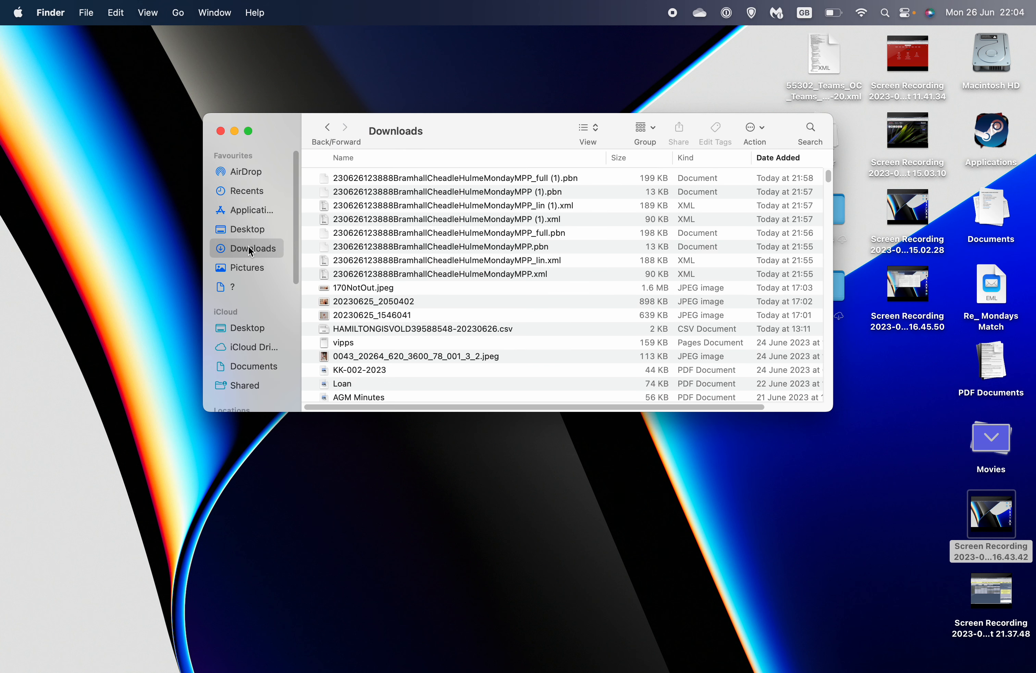
left_click(418, 180)
left_click(446, 274, "shift")
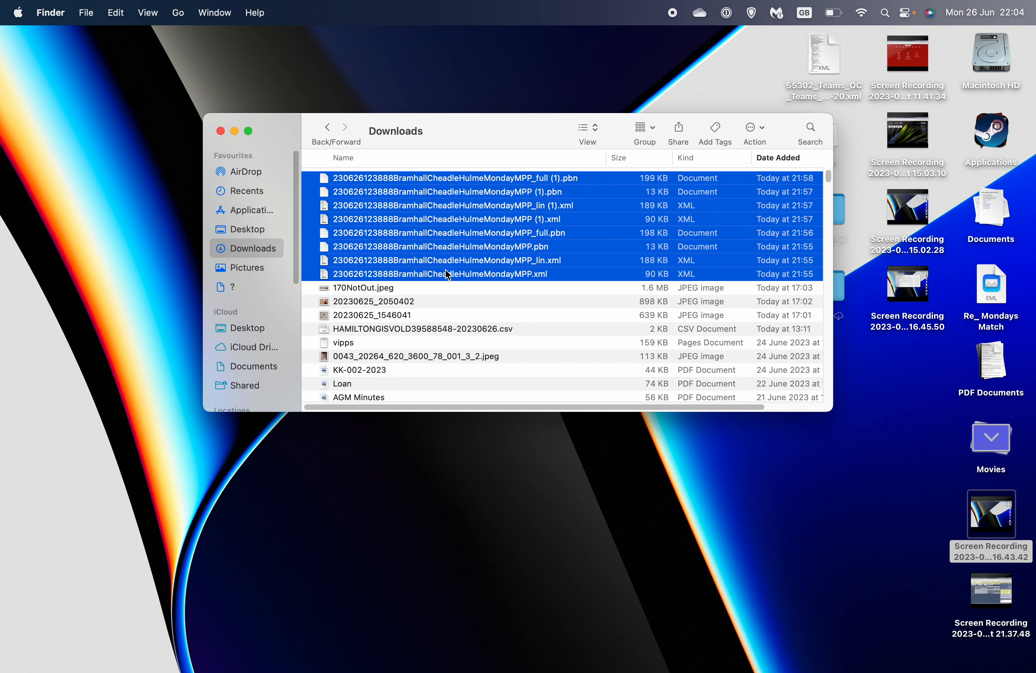
right_click(445, 222)
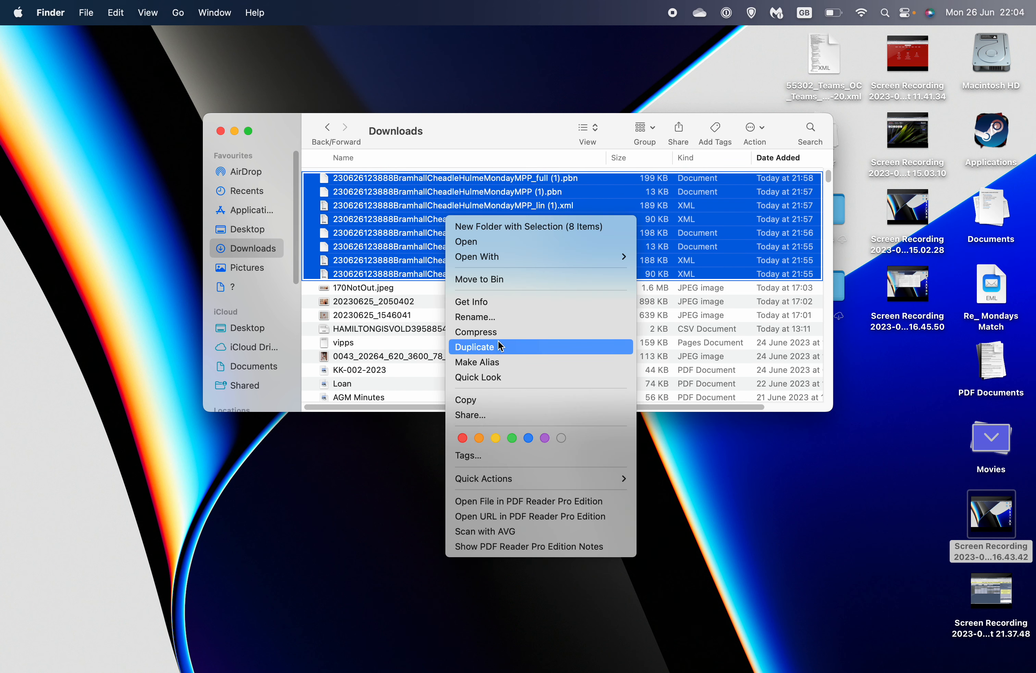
left_click(481, 402)
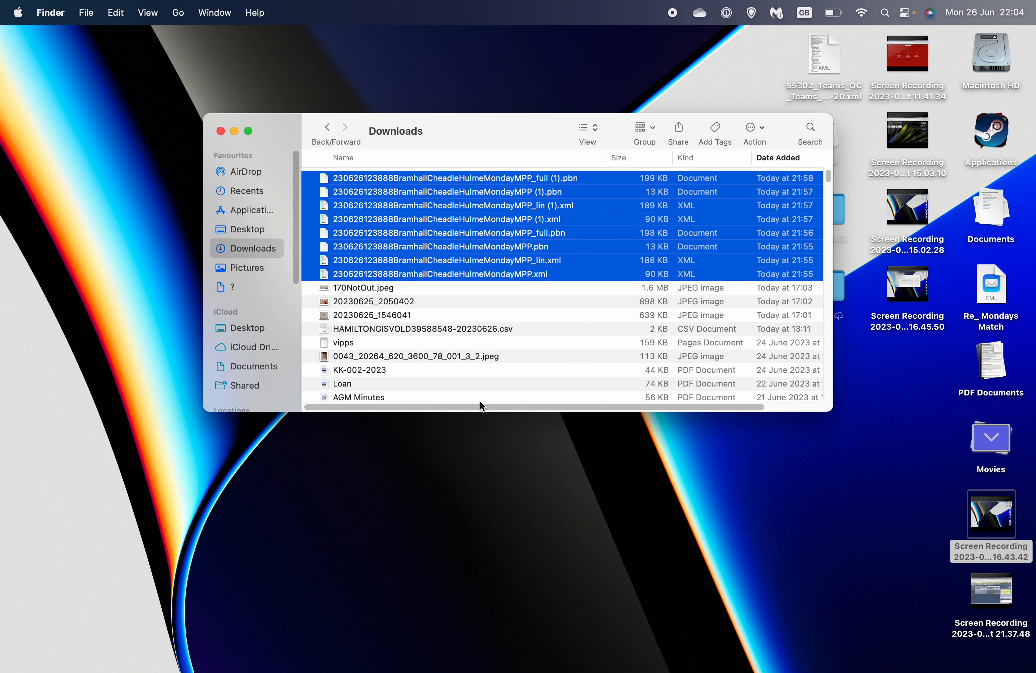
Paste the eight copied result files into the 2023_04 folder under BCHBC Results in OneDrive, and close the Finder window.
scroll(255, 374, "down", 5)
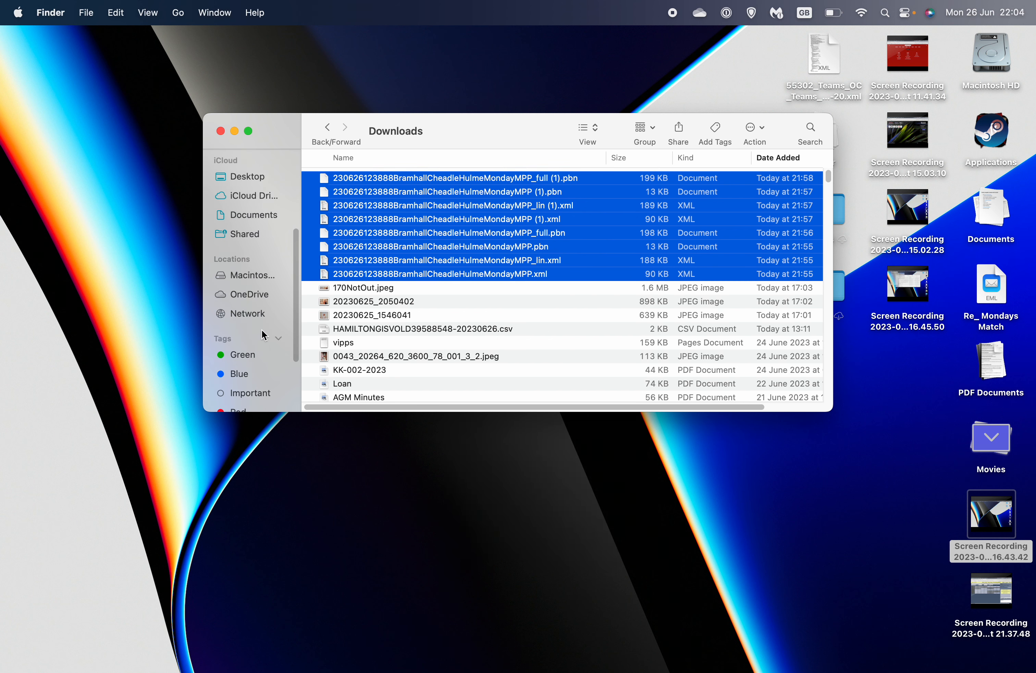
left_click(251, 295)
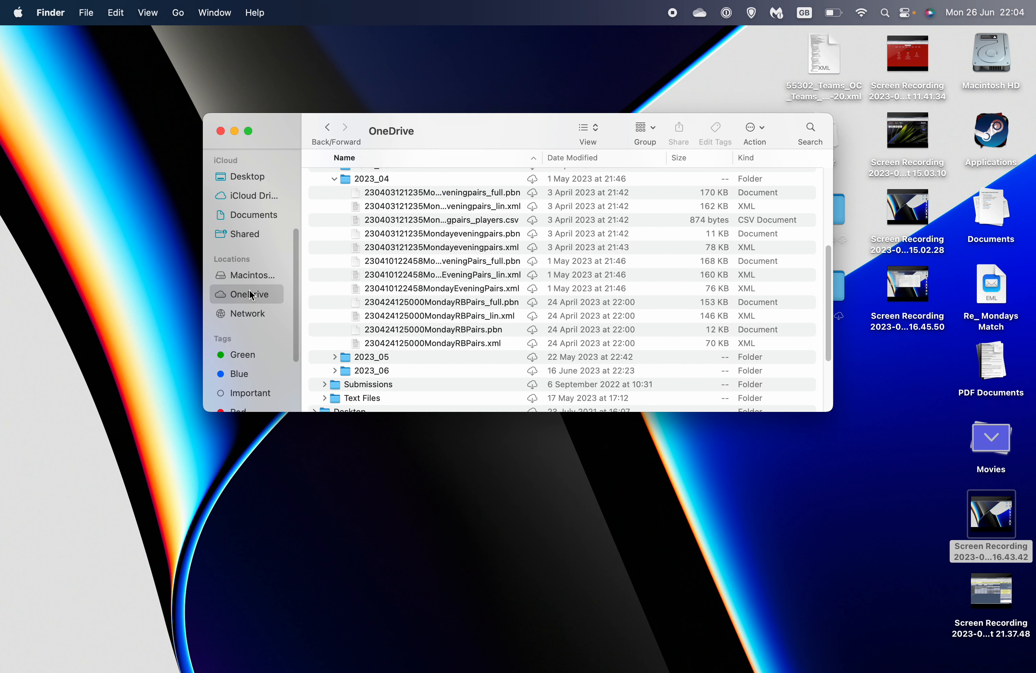
left_click(365, 178)
right_click(392, 180)
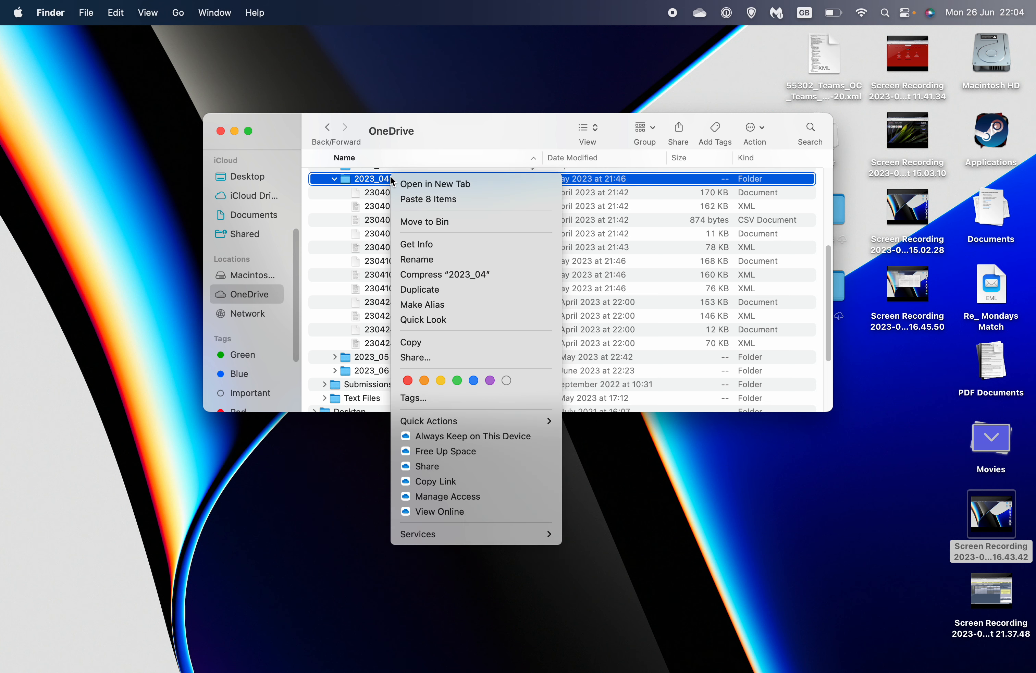
left_click(460, 200)
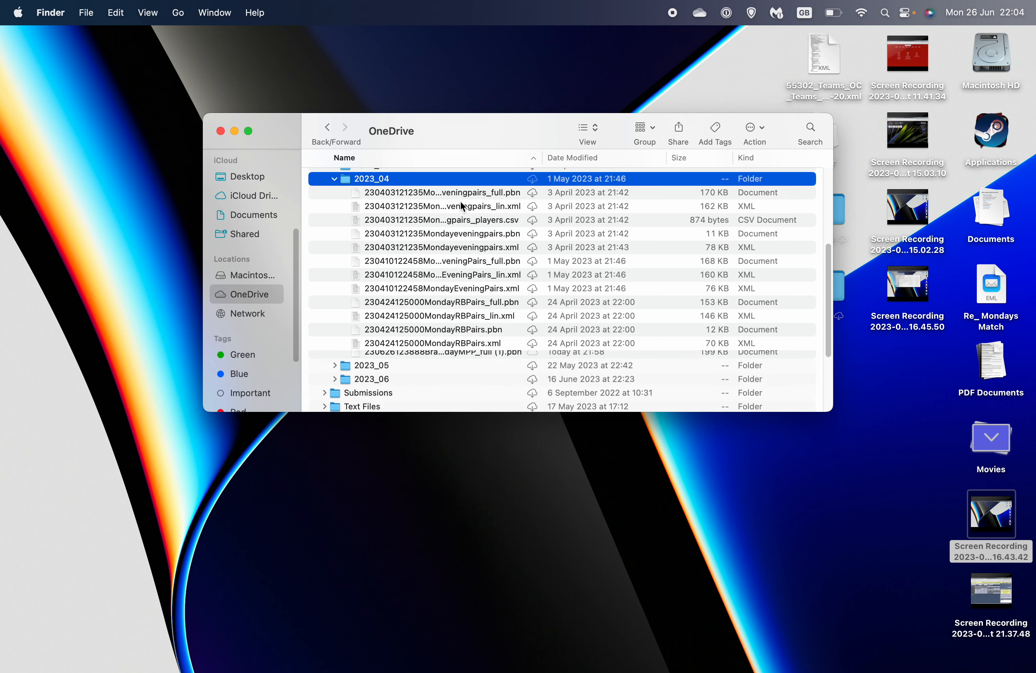
scroll(421, 312, "down", 5)
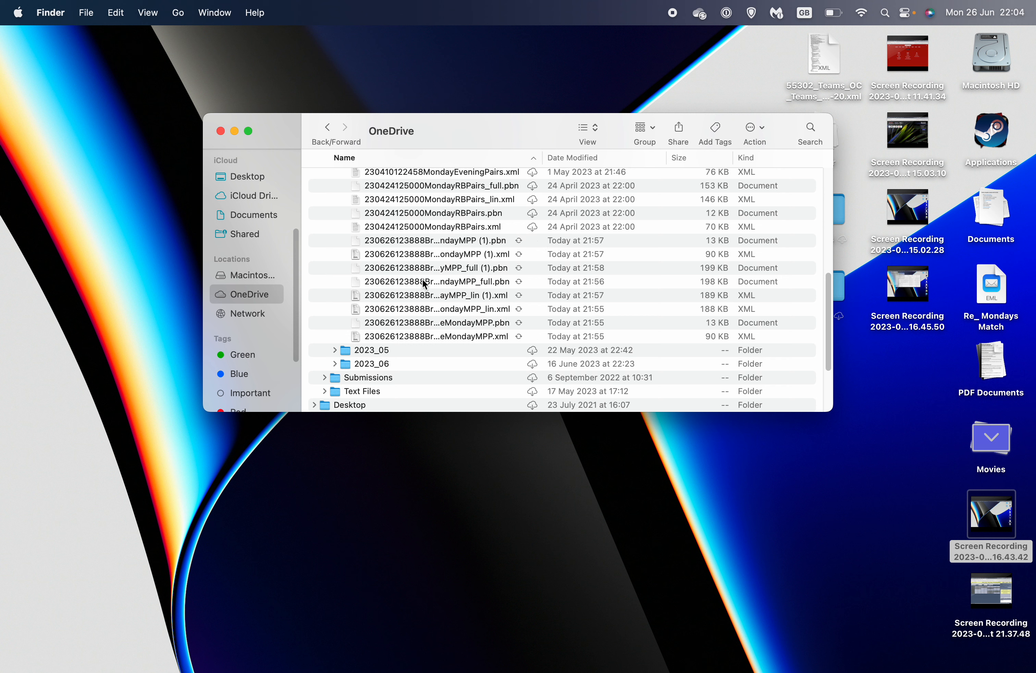
left_click(220, 131)
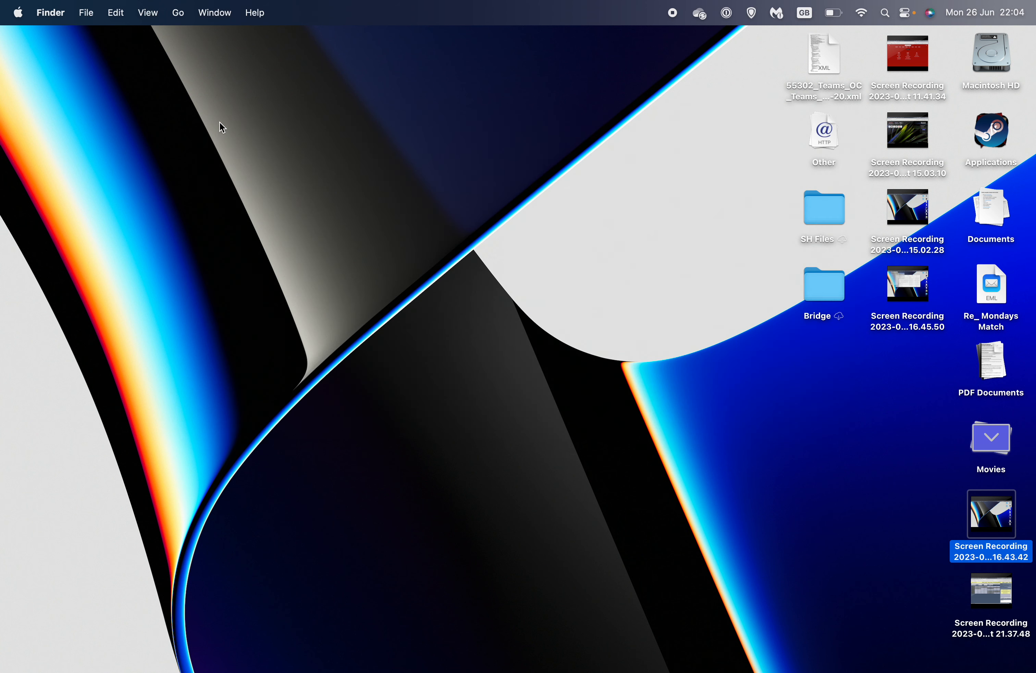
Switch to Brave and open the Club Admin login page from the bookmarked RealBridge site.
mouse_move(142, 653)
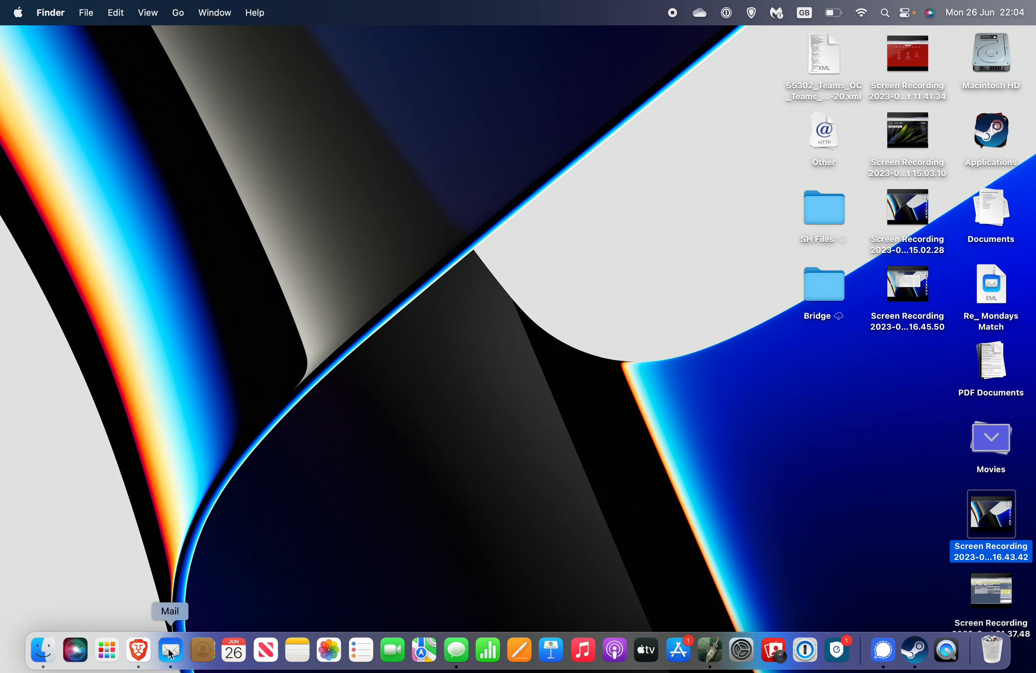
left_click(139, 652)
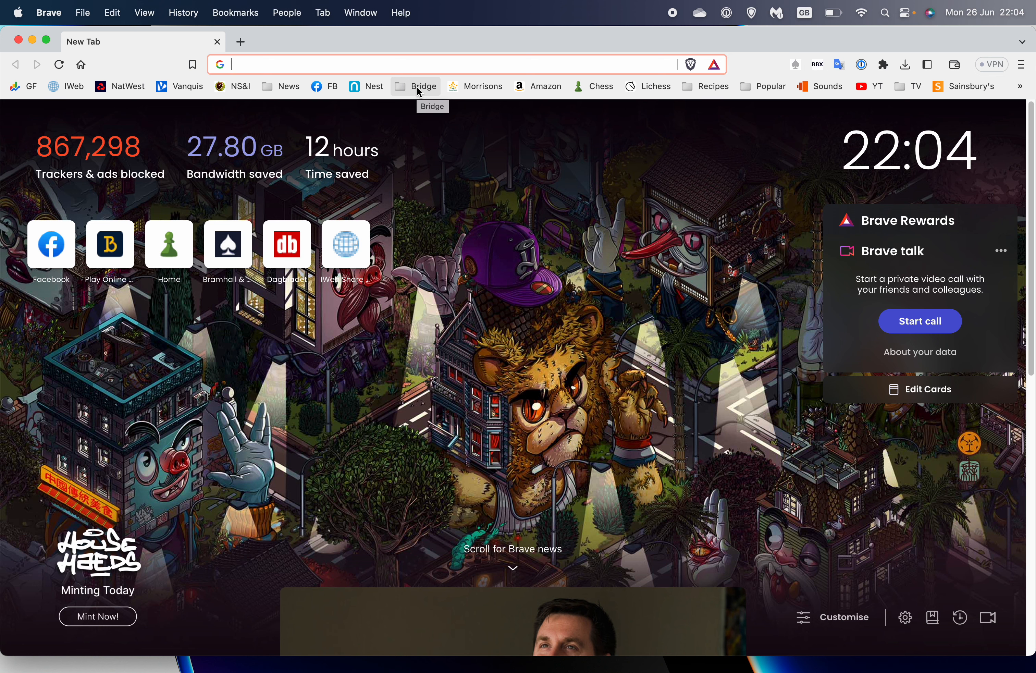
left_click(417, 87)
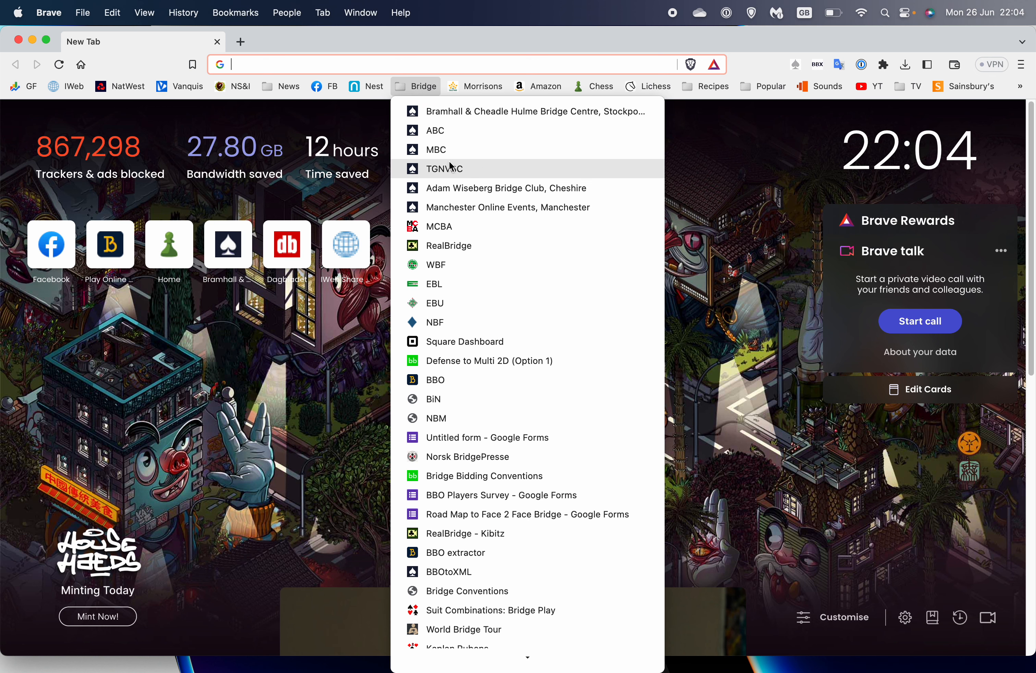
left_click(461, 247)
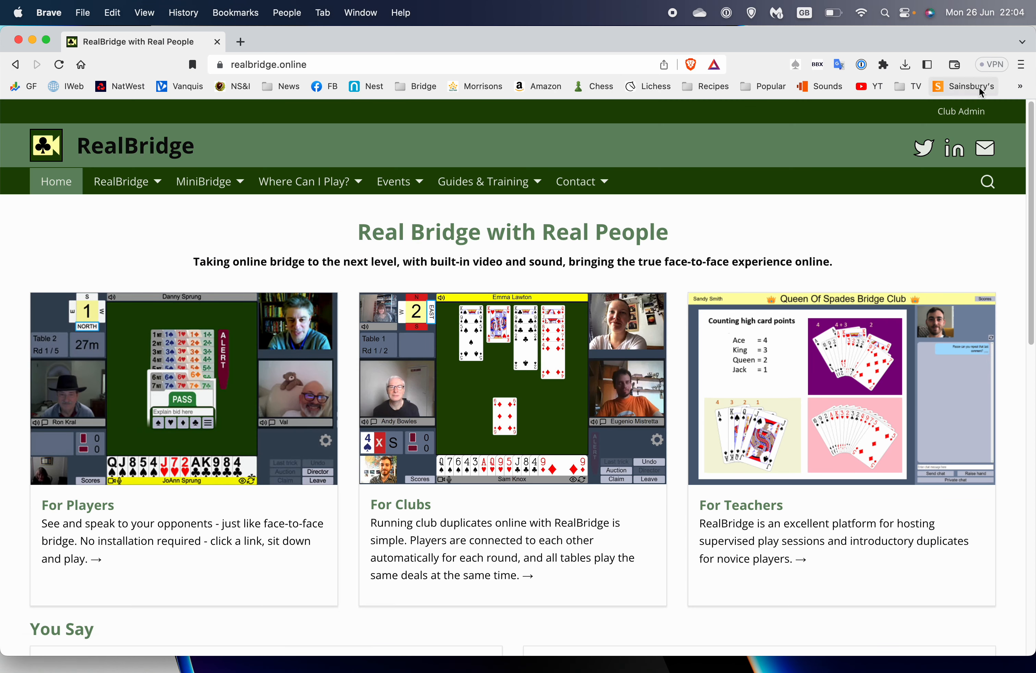
left_click(965, 106)
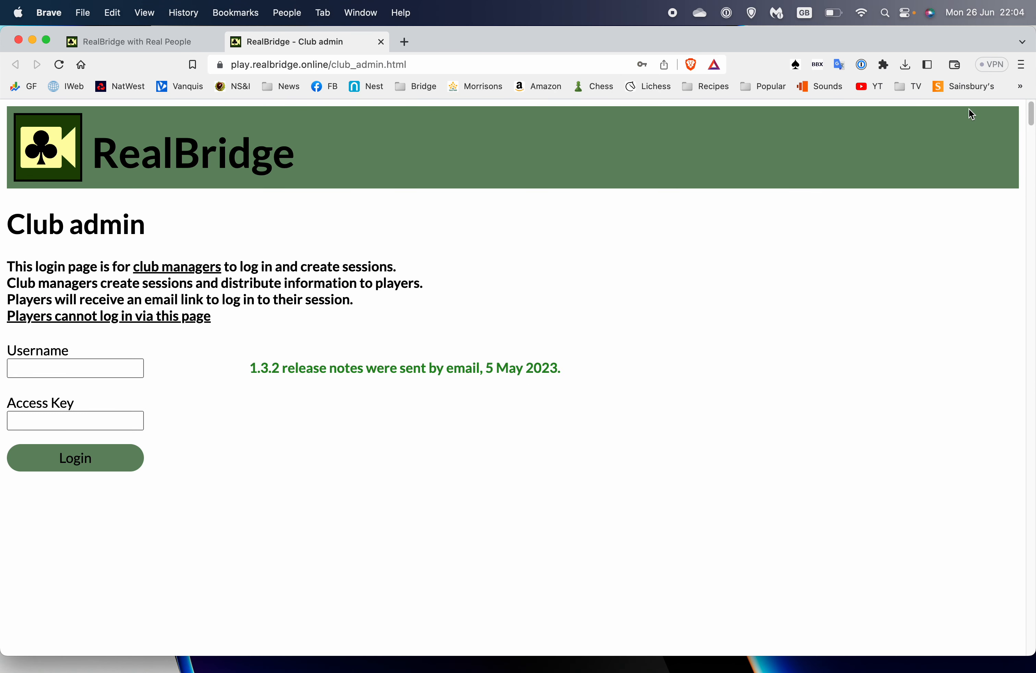
Log in to RealBridge club admin with the club's saved username and access key.
left_click(82, 369)
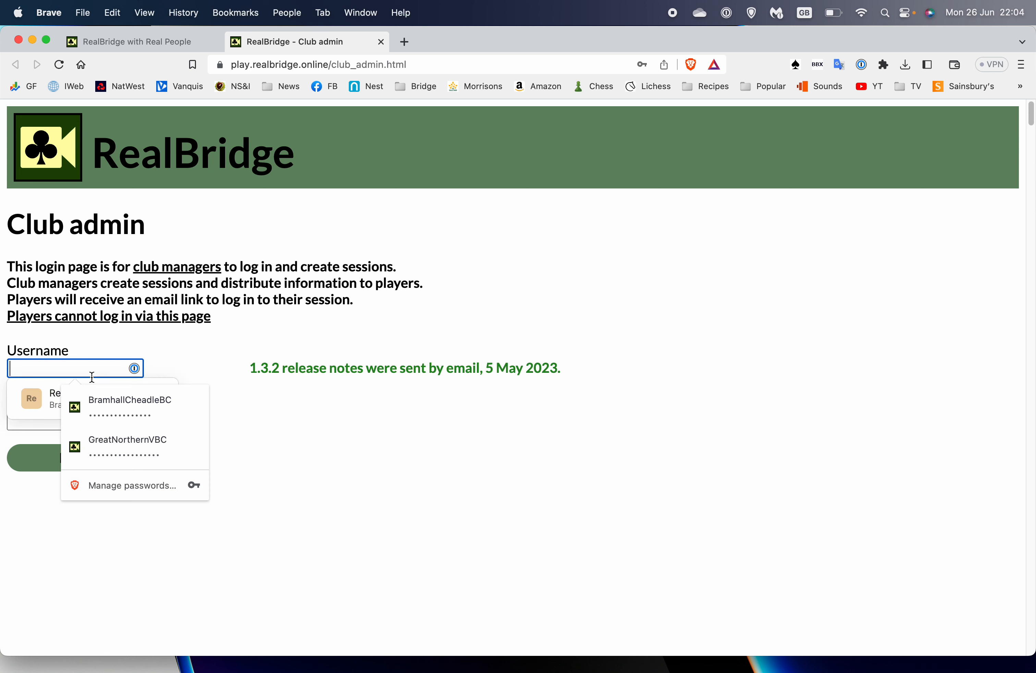
left_click(130, 407)
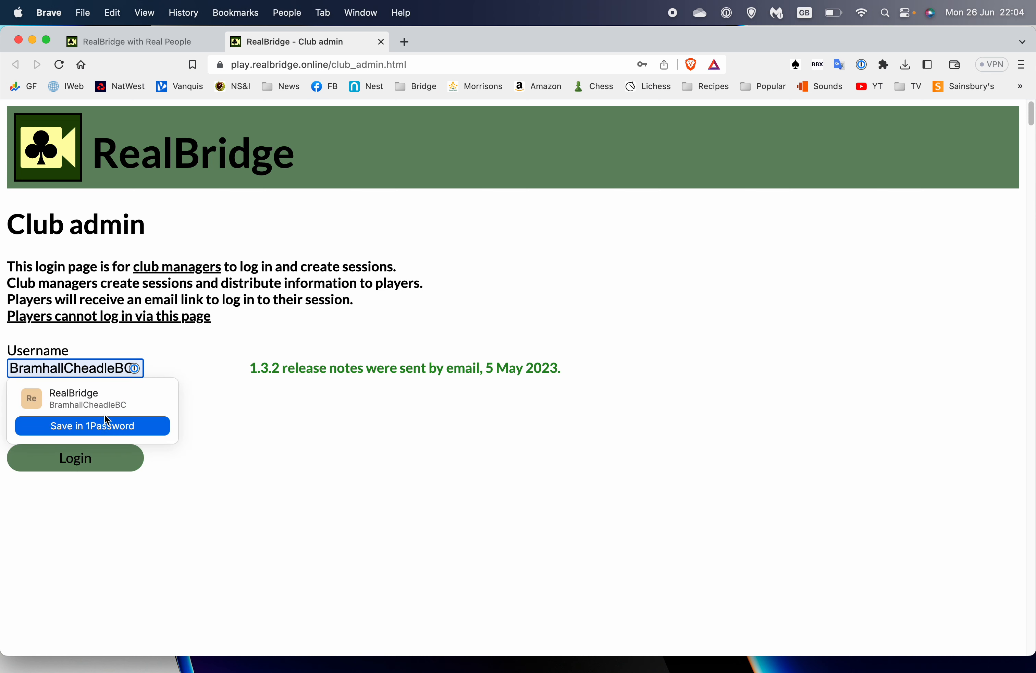
left_click(118, 409)
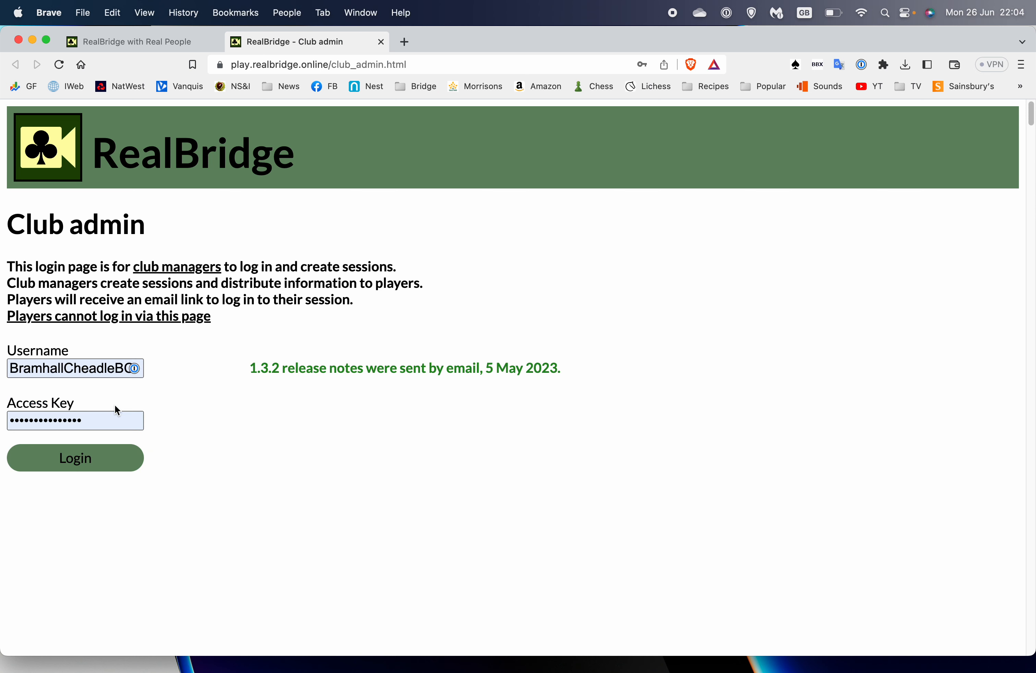
left_click(74, 464)
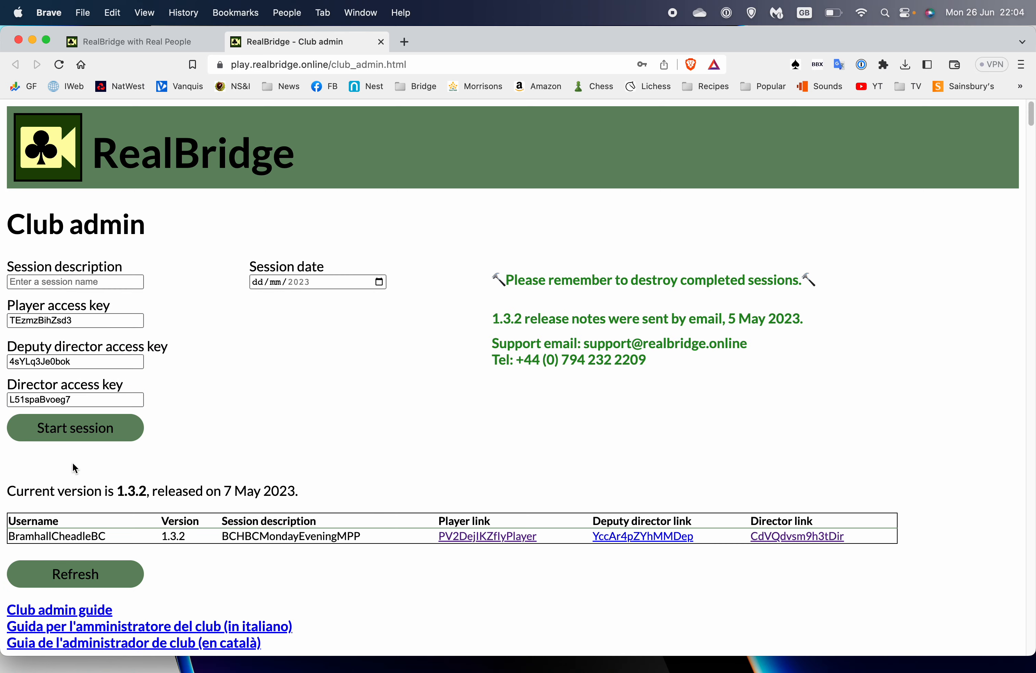
Enter the BCHBCMondayEveningMPP session as director and destroy the session, then close the session and club admin tabs.
left_click(804, 537)
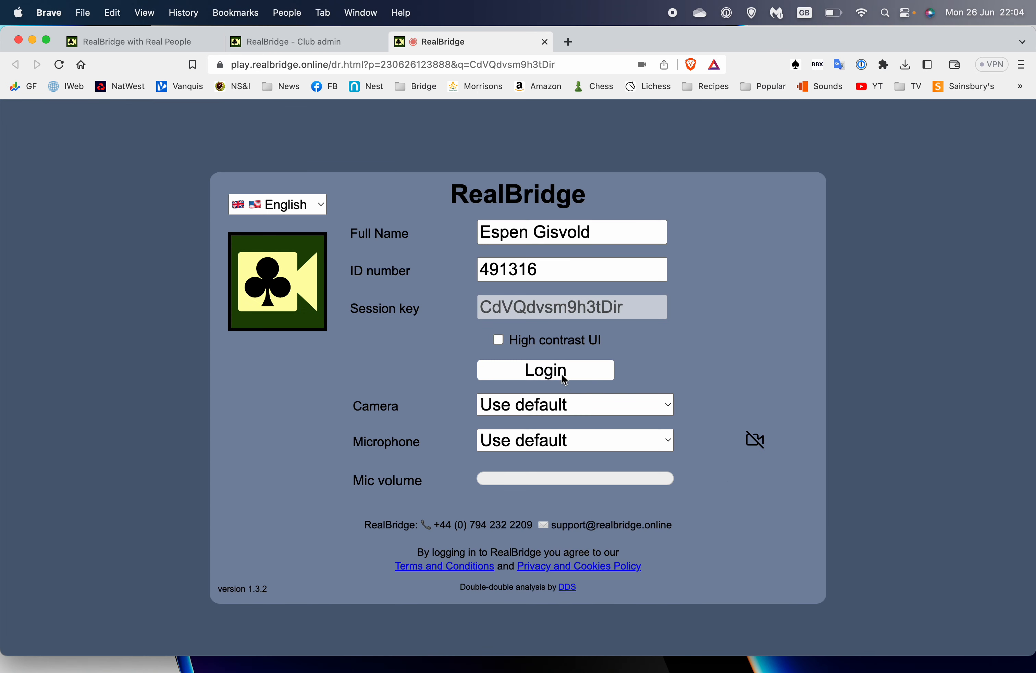
left_click(559, 372)
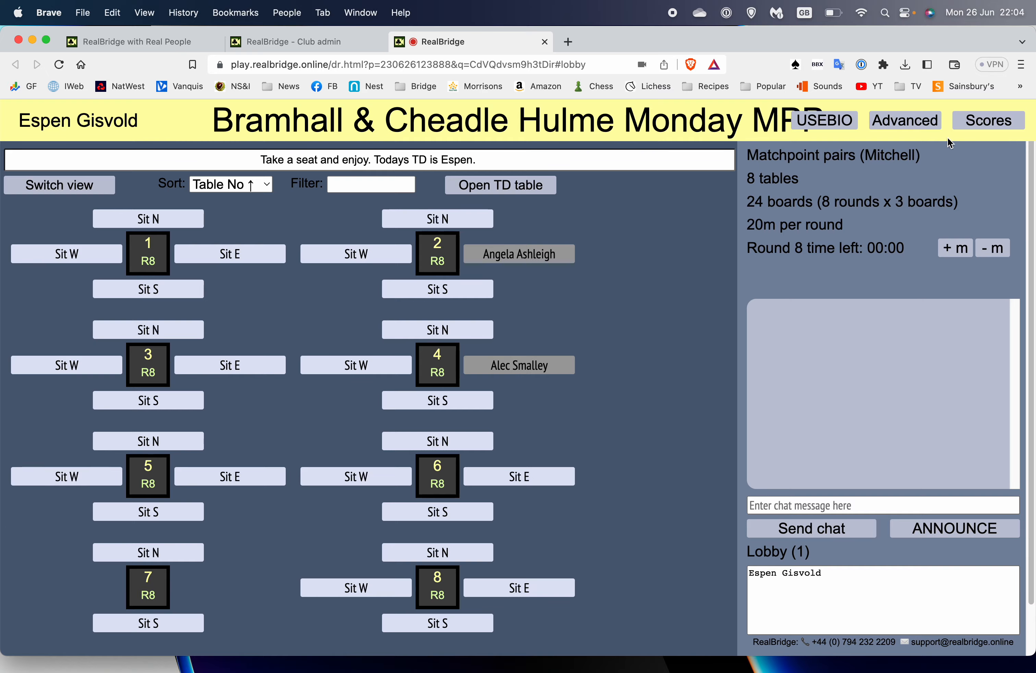
left_click(909, 120)
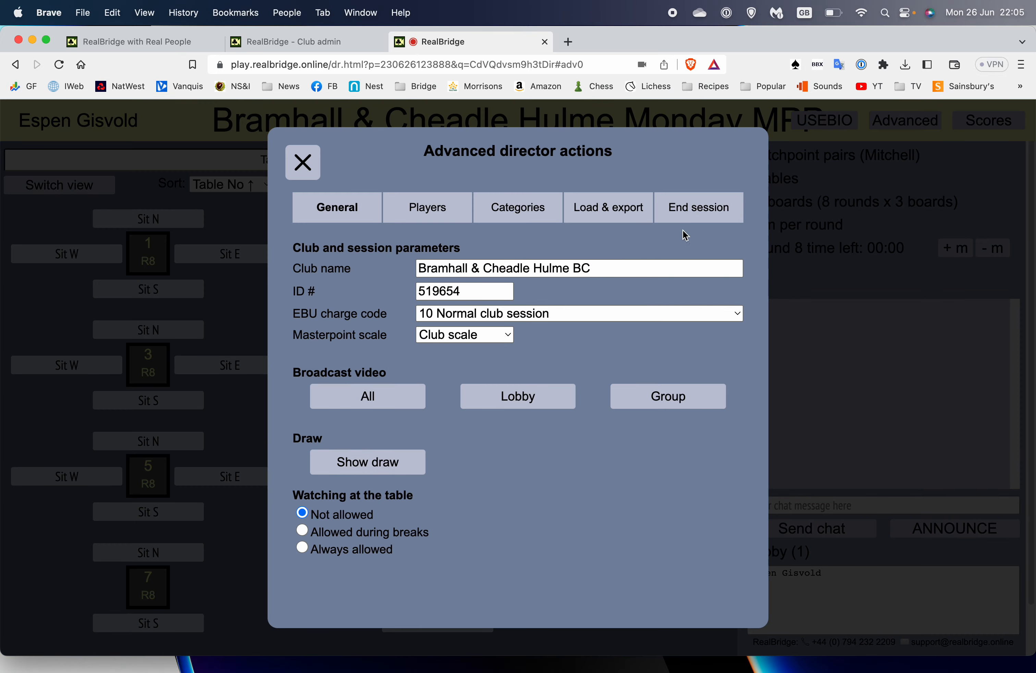
left_click(703, 214)
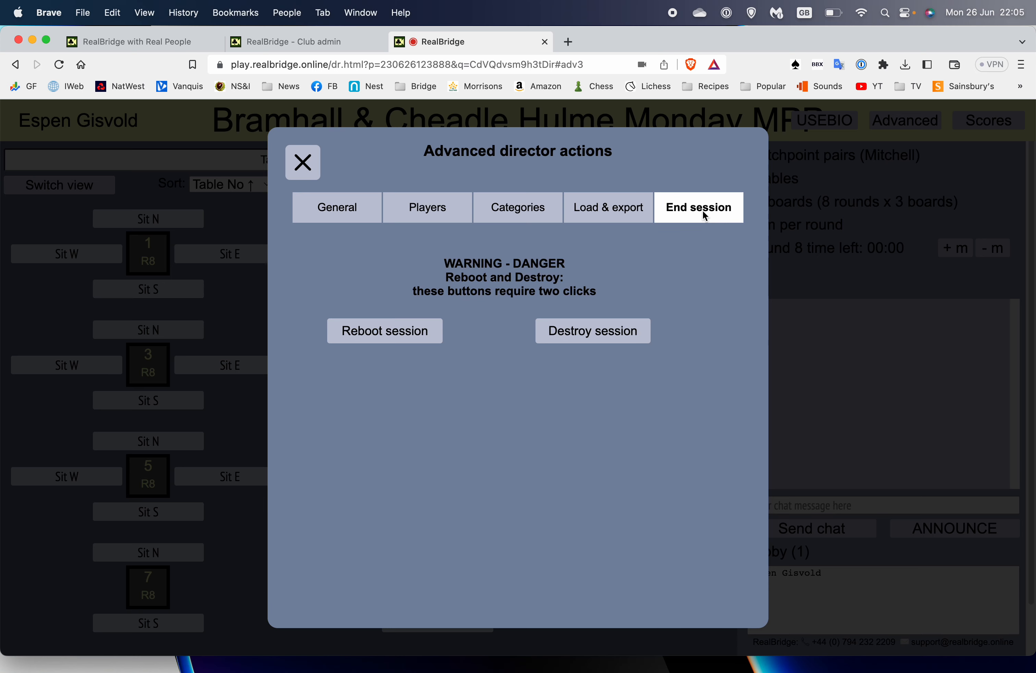
left_click(602, 336)
left_click(602, 335)
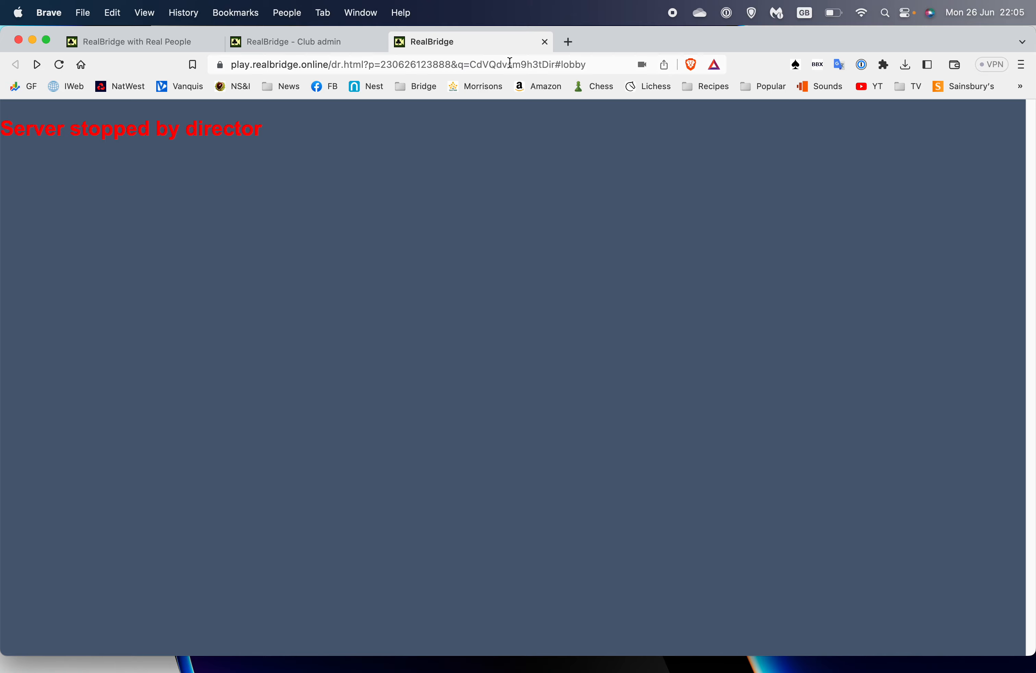
left_click(545, 41)
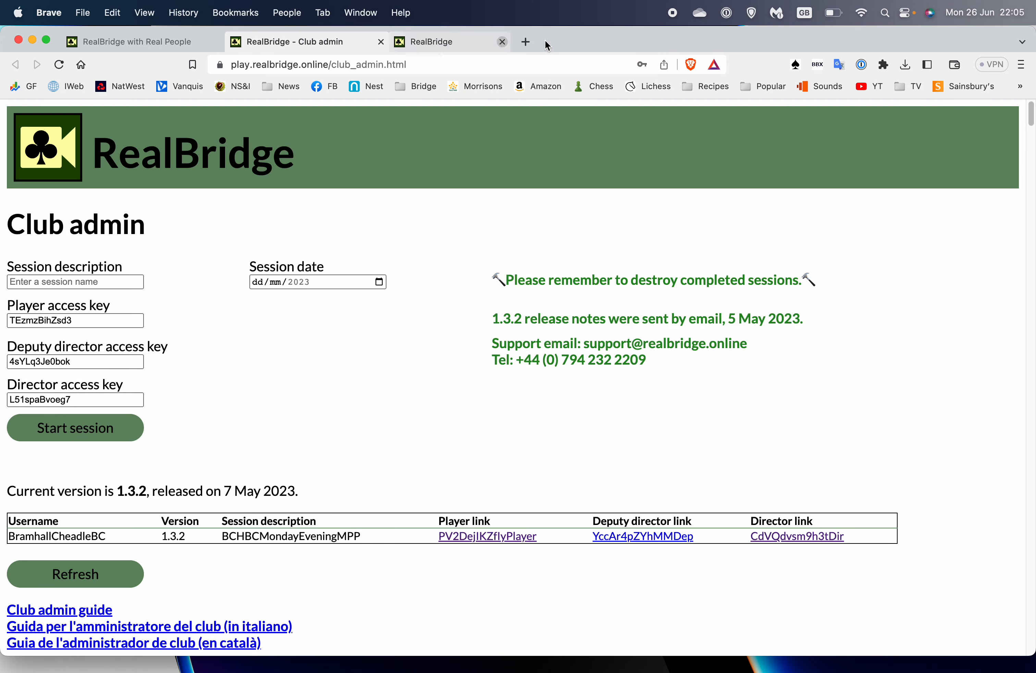
left_click(381, 41)
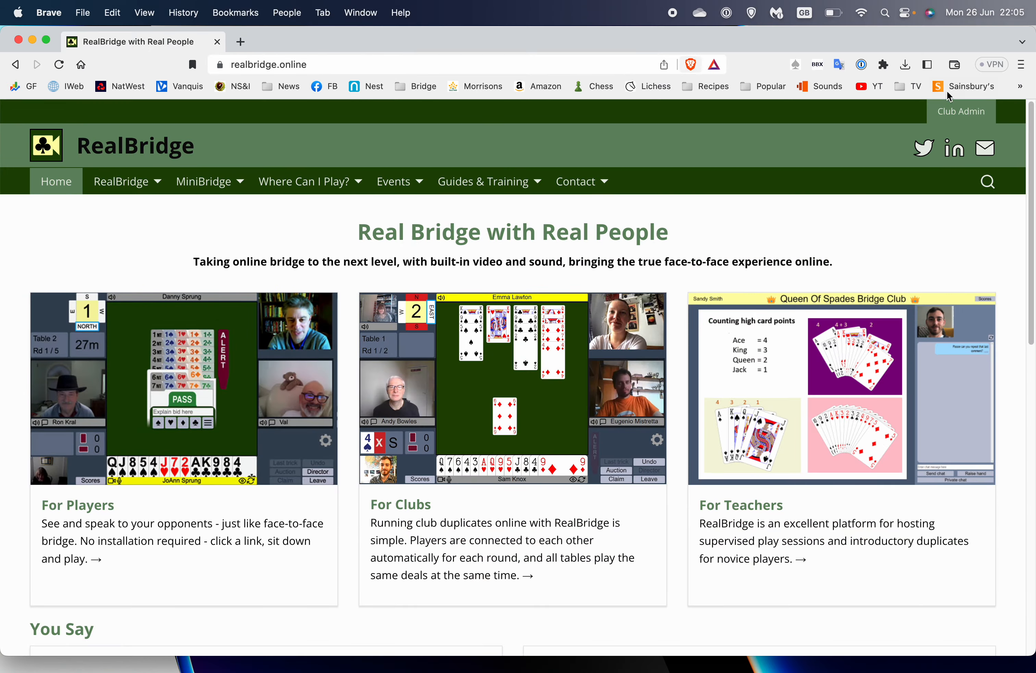
Follow the Monday Real Bridge link on the Bramhall & Cheadle Hulme Bridgewebs site, examine the session's rankings and boards, and close the page.
left_click(416, 86)
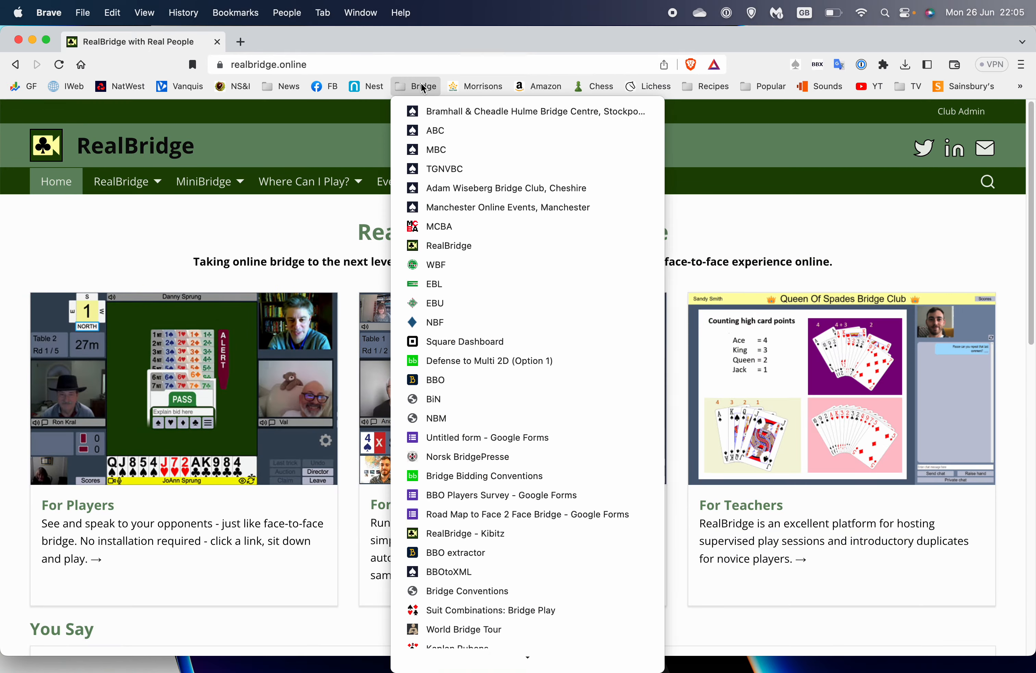
left_click(463, 114)
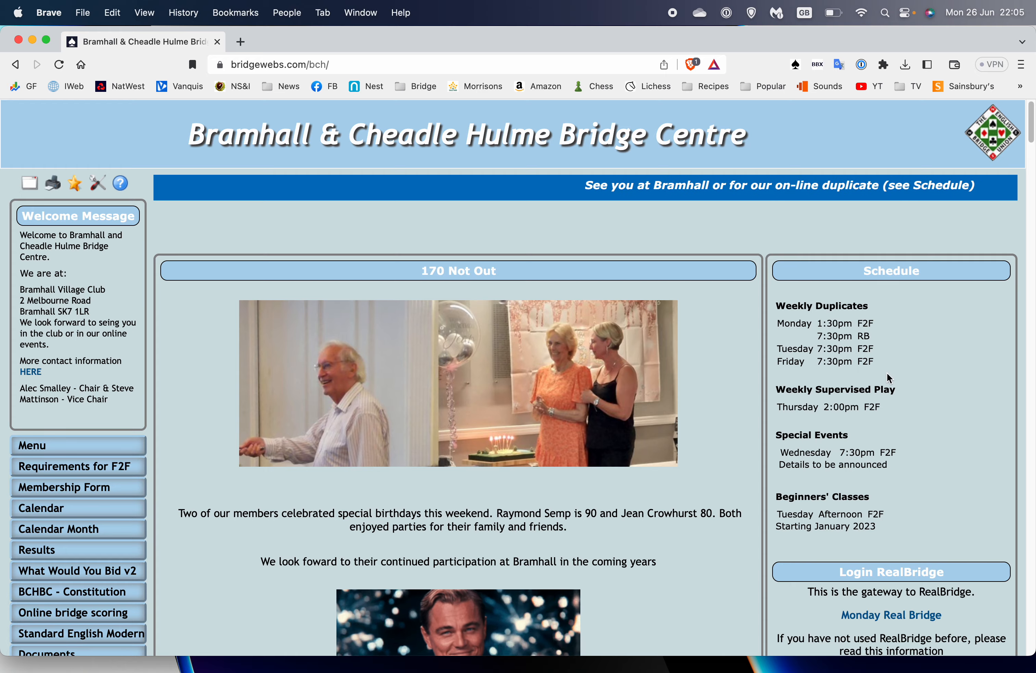
scroll(873, 376, "down", 5)
left_click(890, 423)
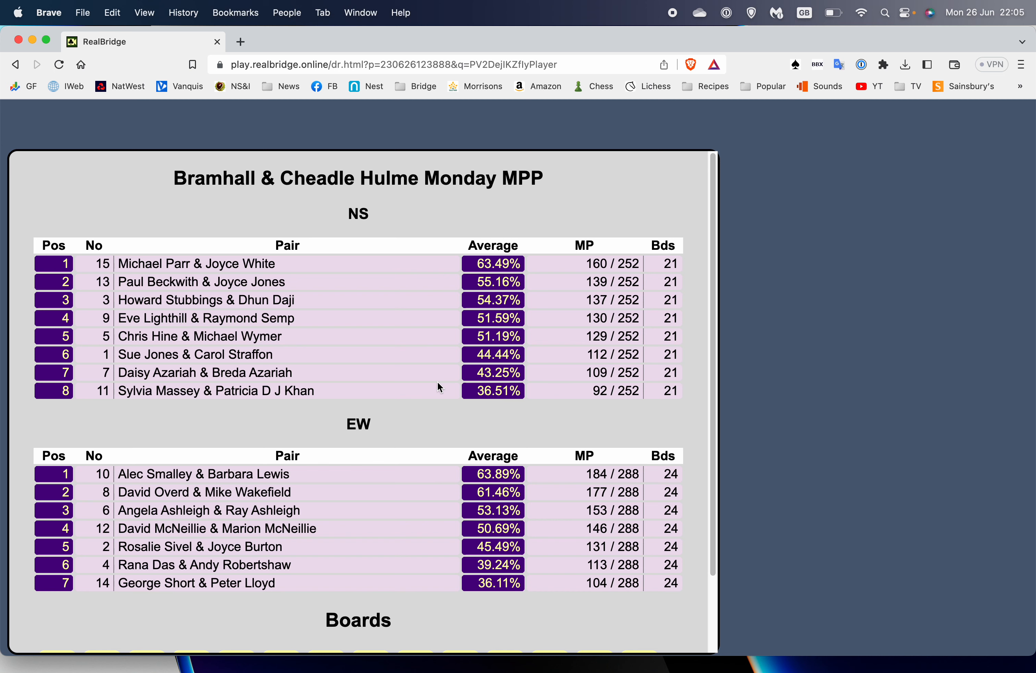
scroll(405, 352, "down", 3)
scroll(405, 352, "up", 3)
scroll(386, 336, "down", 3)
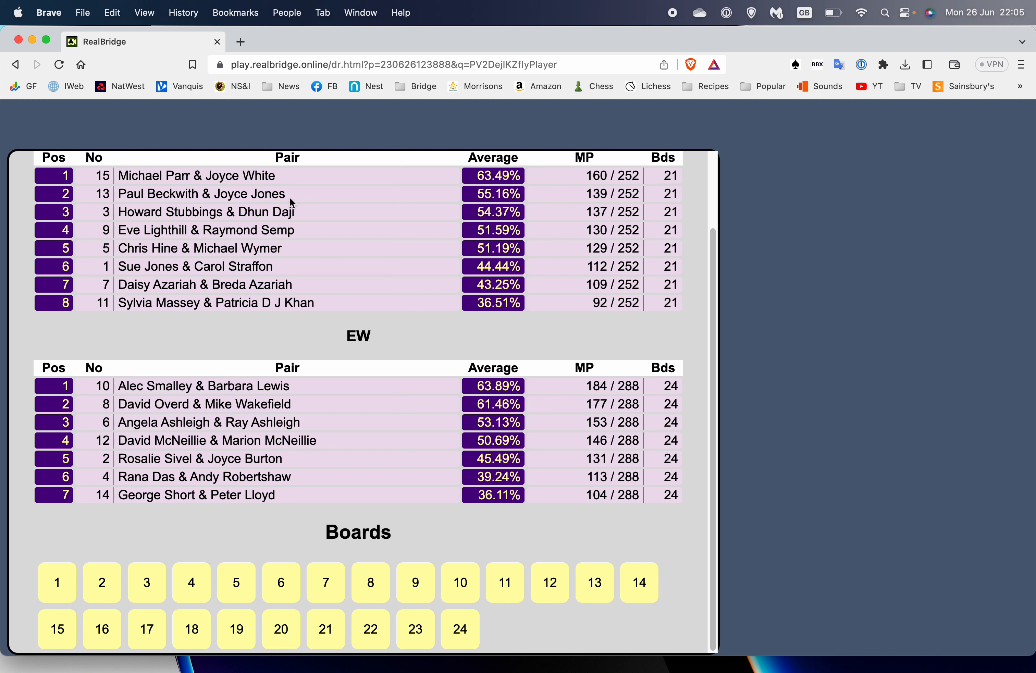
left_click(217, 43)
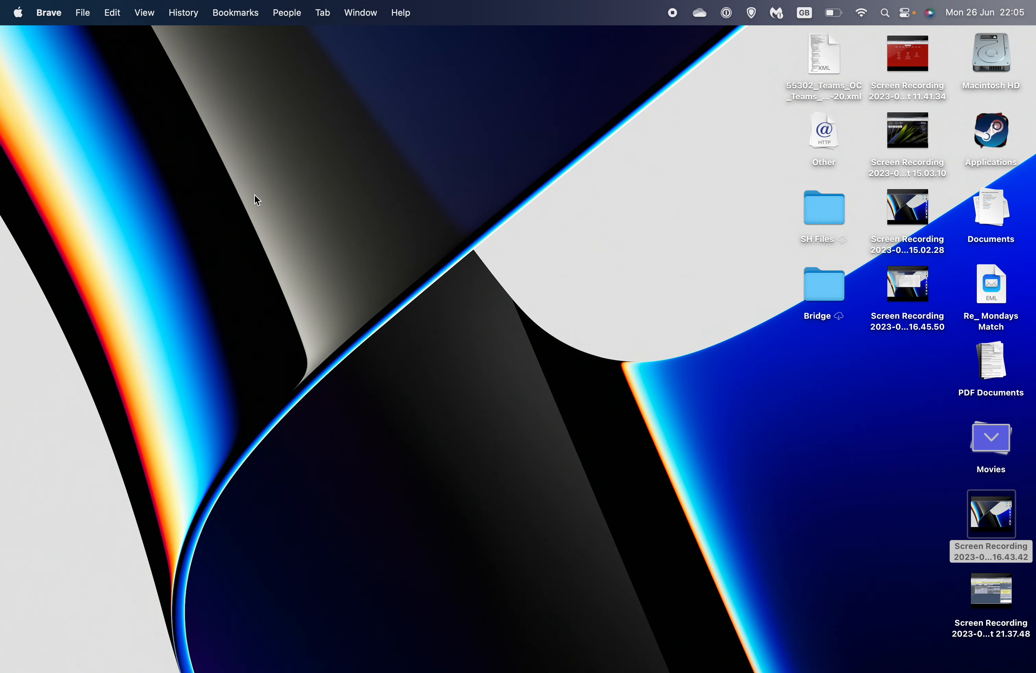
key("super+shift+5")
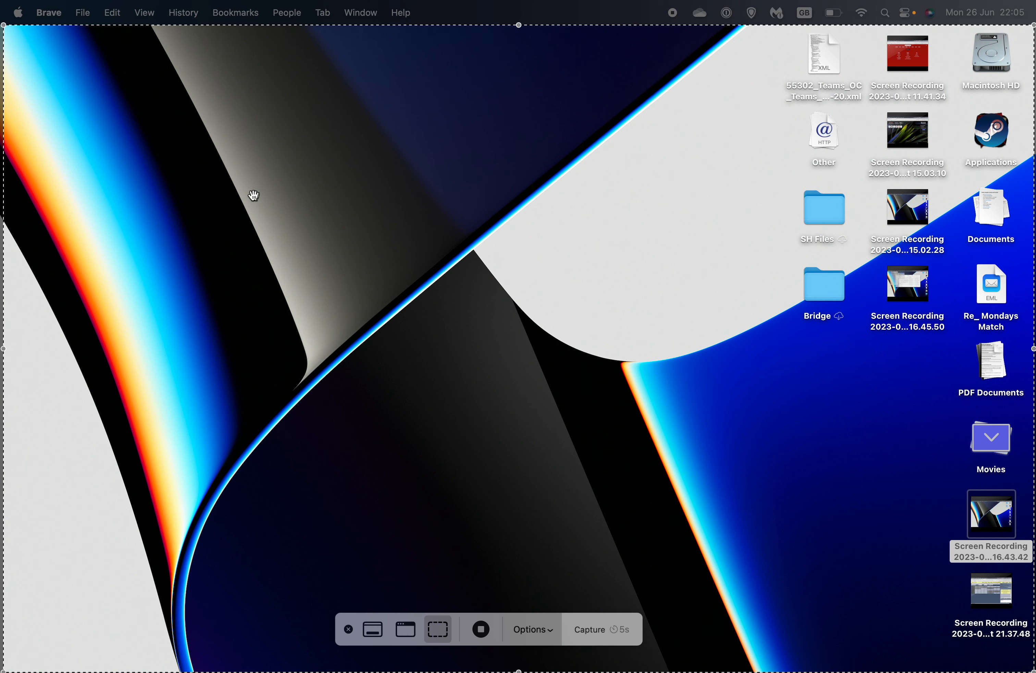